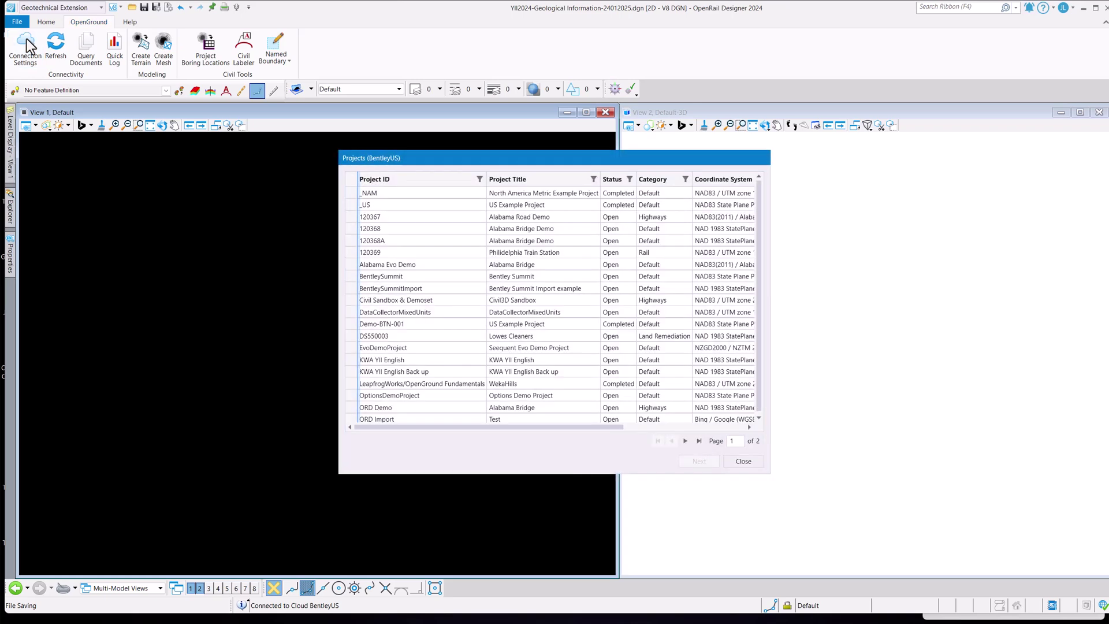
Step: Select YII - Tunnel Project from the second page of the project list and proceed to its location groups
{"action": "left_click", "coordinate": [685, 440]}
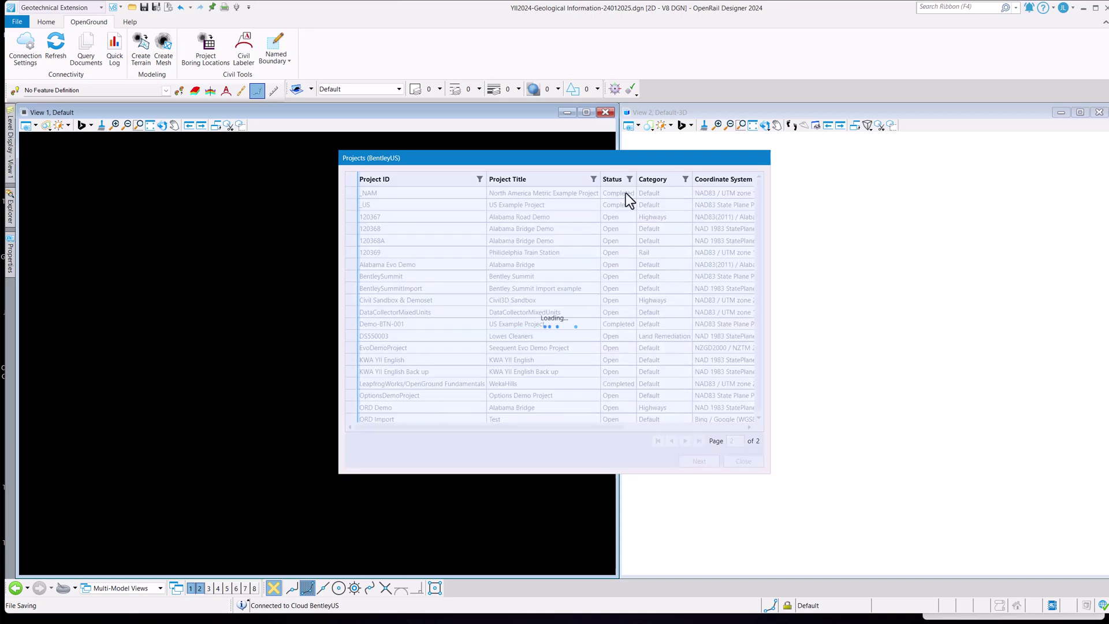
{"action": "left_click", "coordinate": [422, 241]}
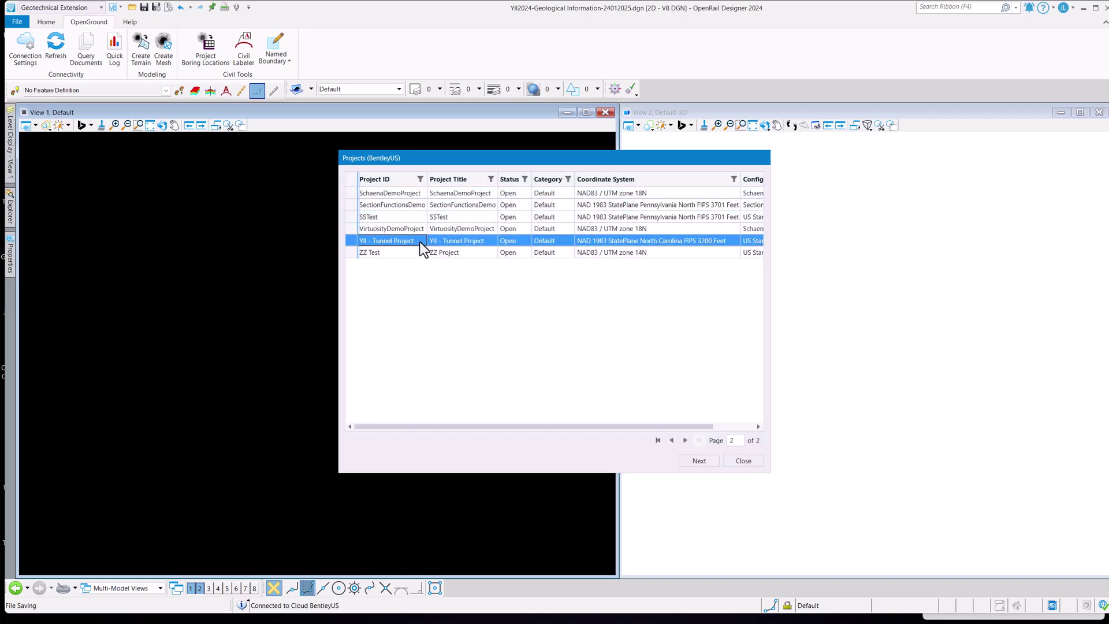
{"action": "left_click", "coordinate": [699, 461]}
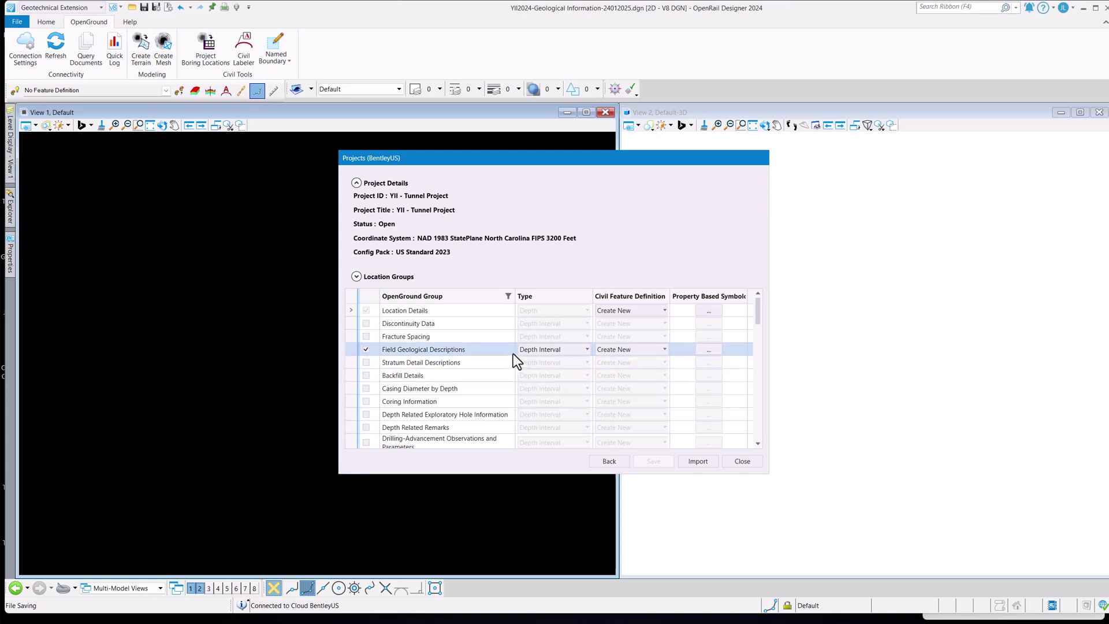
Step: Assign the DepthInterval\Field Geological Descriptions feature definition to the Field Geological Descriptions group, check its property based symbology options, and import the project
{"action": "left_click", "coordinate": [659, 350]}
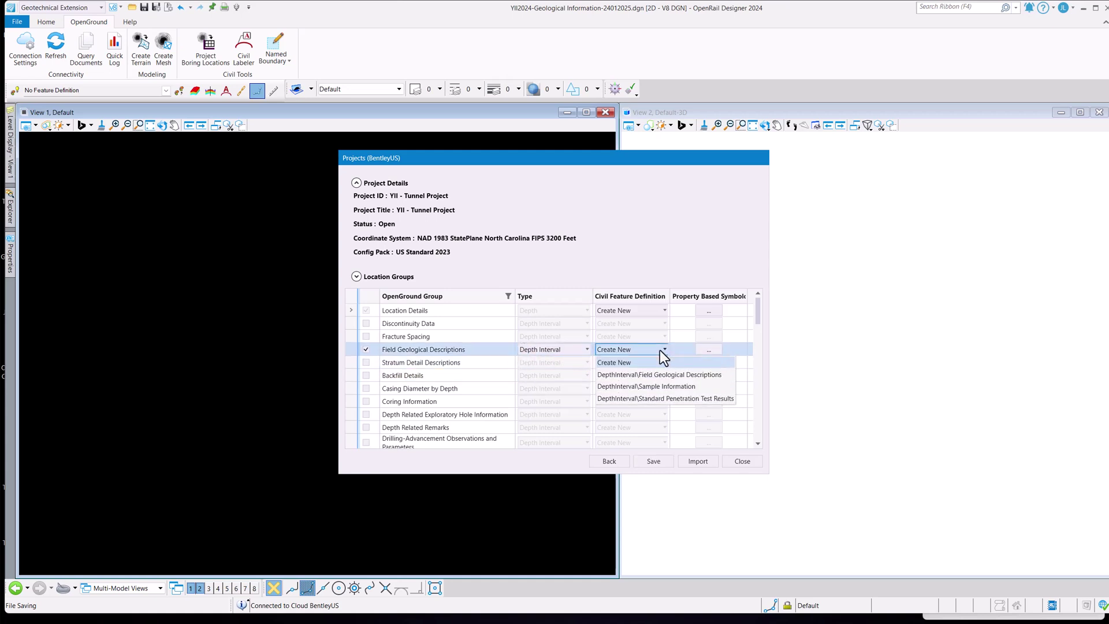
{"action": "left_click", "coordinate": [667, 375]}
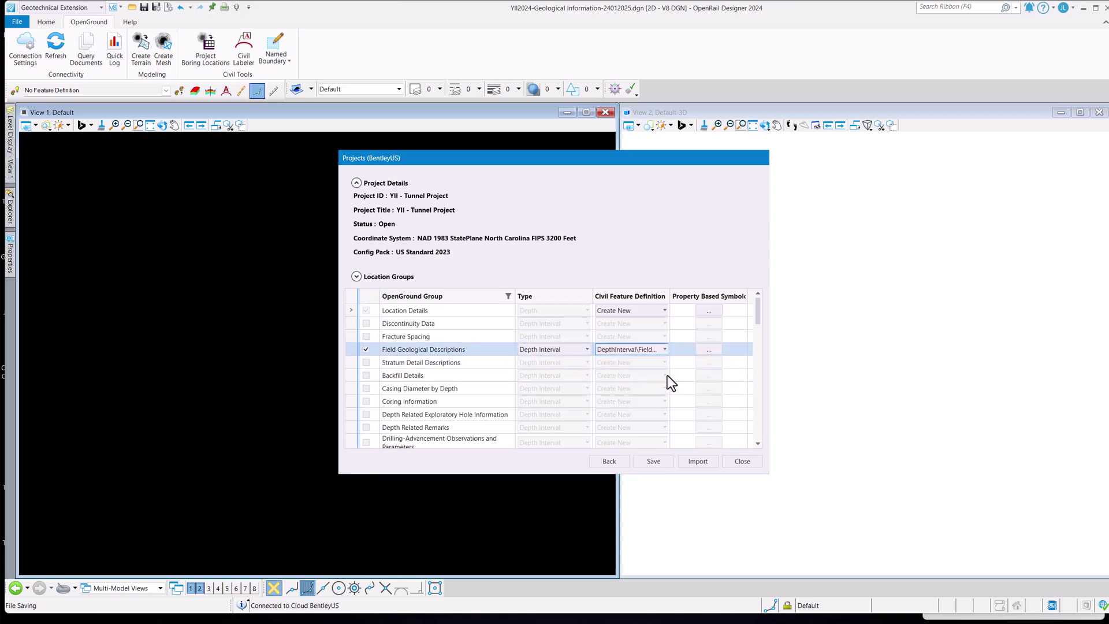
{"action": "left_click", "coordinate": [708, 350]}
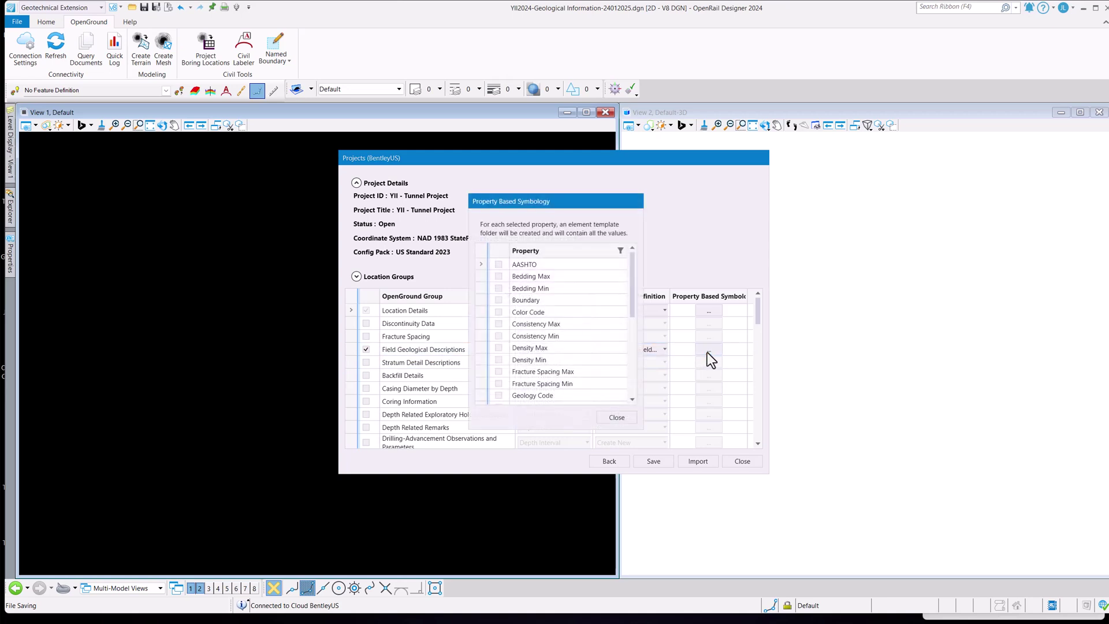
{"action": "mouse_move", "coordinate": [633, 283]}
{"action": "left_mouse_down"}
{"action": "mouse_move", "coordinate": [628, 381]}
{"action": "mouse_move", "coordinate": [636, 273]}
{"action": "left_mouse_up"}
{"action": "left_click", "coordinate": [625, 417]}
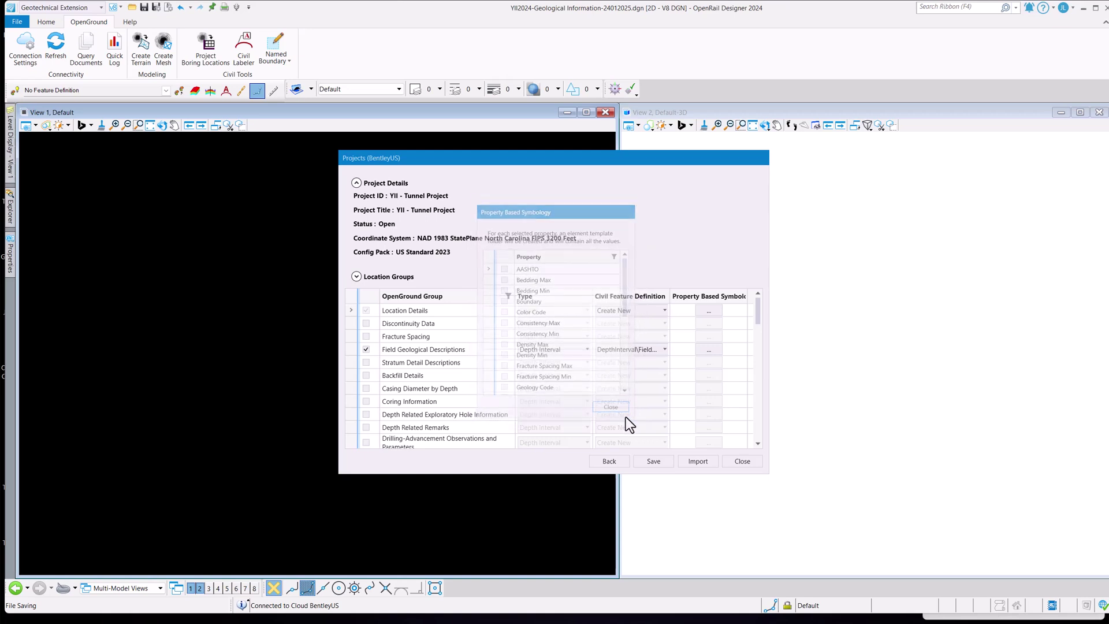
{"action": "left_click", "coordinate": [692, 461]}
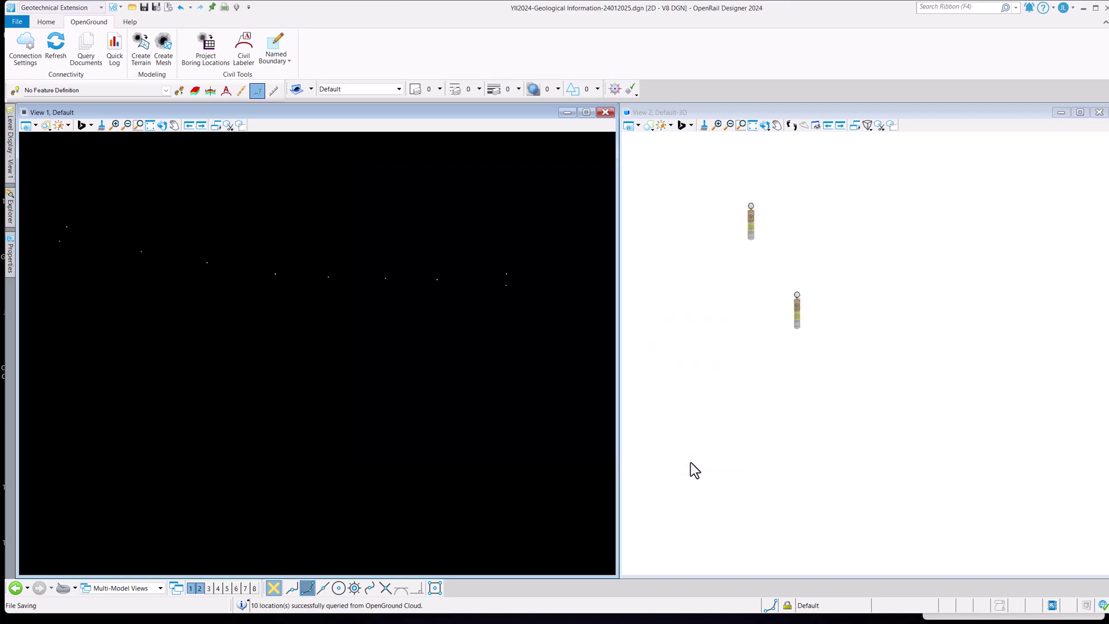
Step: Examine the geological description properties of the uppermost stratum in the upper borehole of the 3D view
{"action": "scroll", "coordinate": [759, 262], "scroll_direction": "up", "scroll_amount": 2}
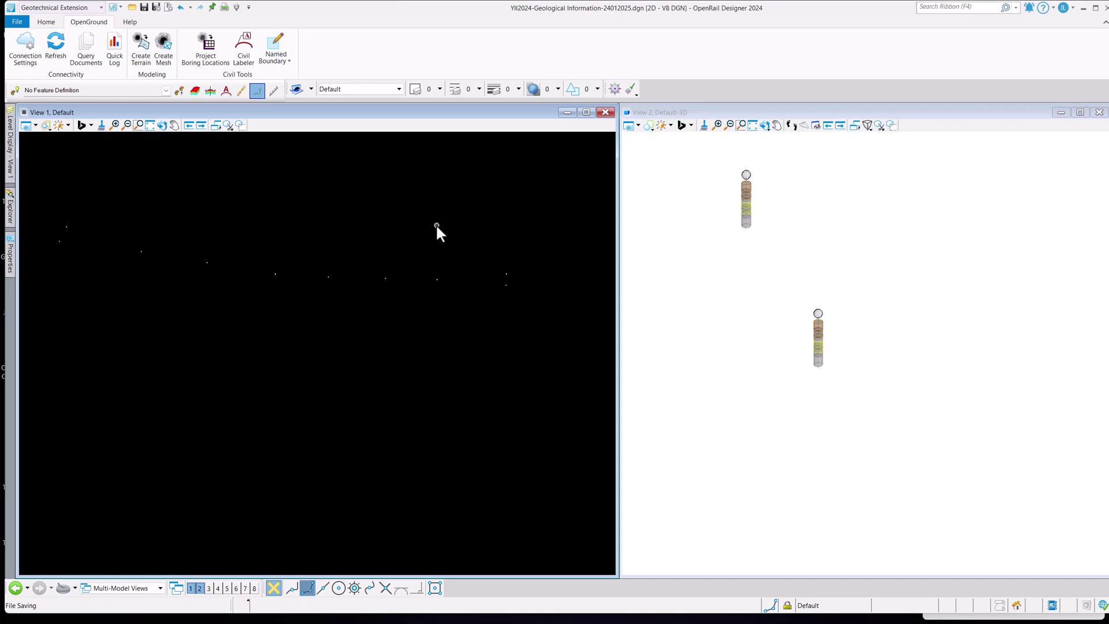
{"action": "left_click", "coordinate": [750, 190]}
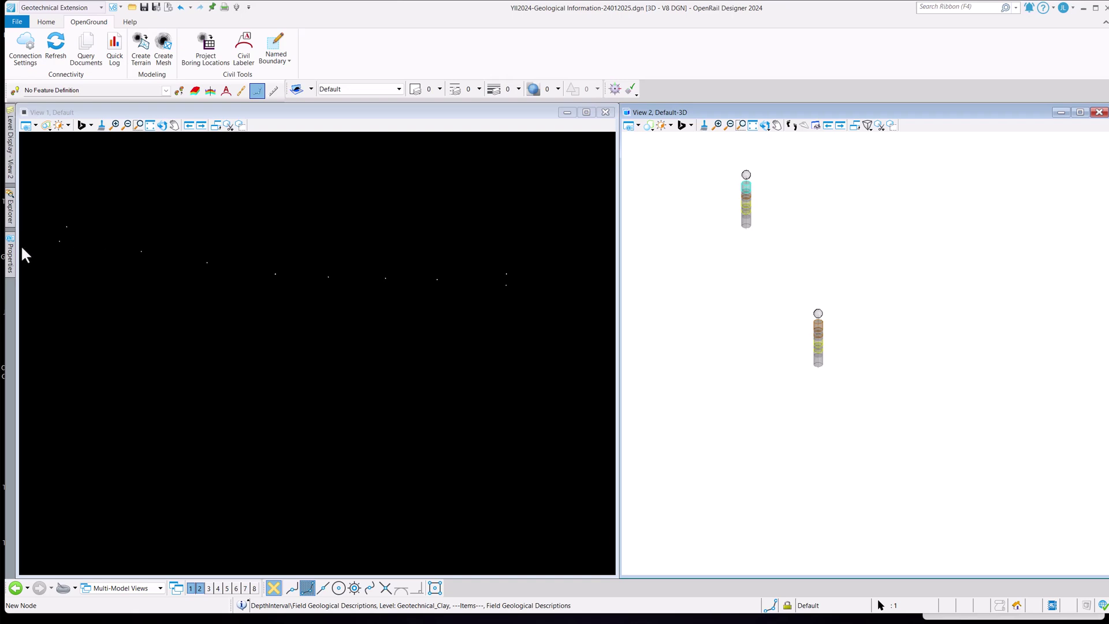
{"action": "mouse_move", "coordinate": [10, 253]}
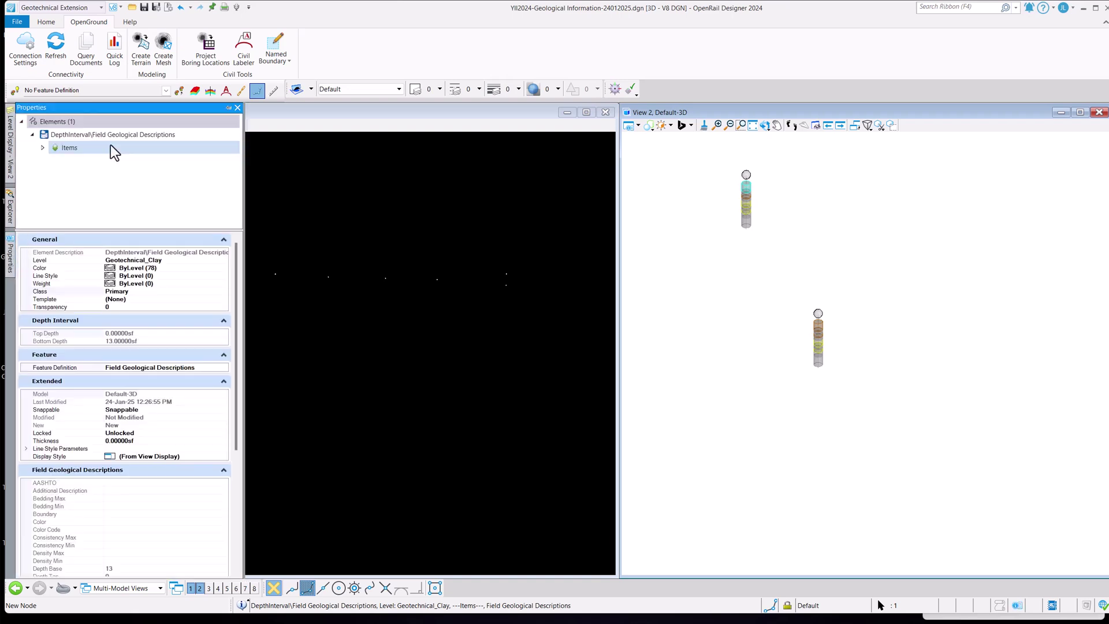
{"action": "left_click", "coordinate": [227, 108]}
{"action": "scroll", "coordinate": [150, 314], "scroll_direction": "down", "scroll_amount": 4}
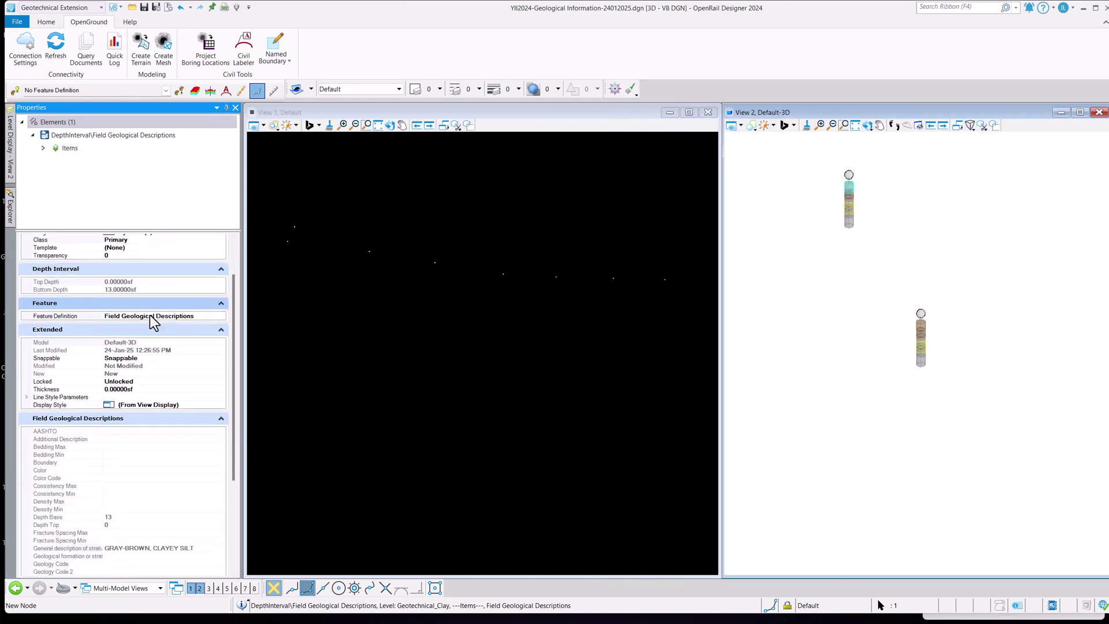
{"action": "scroll", "coordinate": [150, 314], "scroll_direction": "down", "scroll_amount": 3}
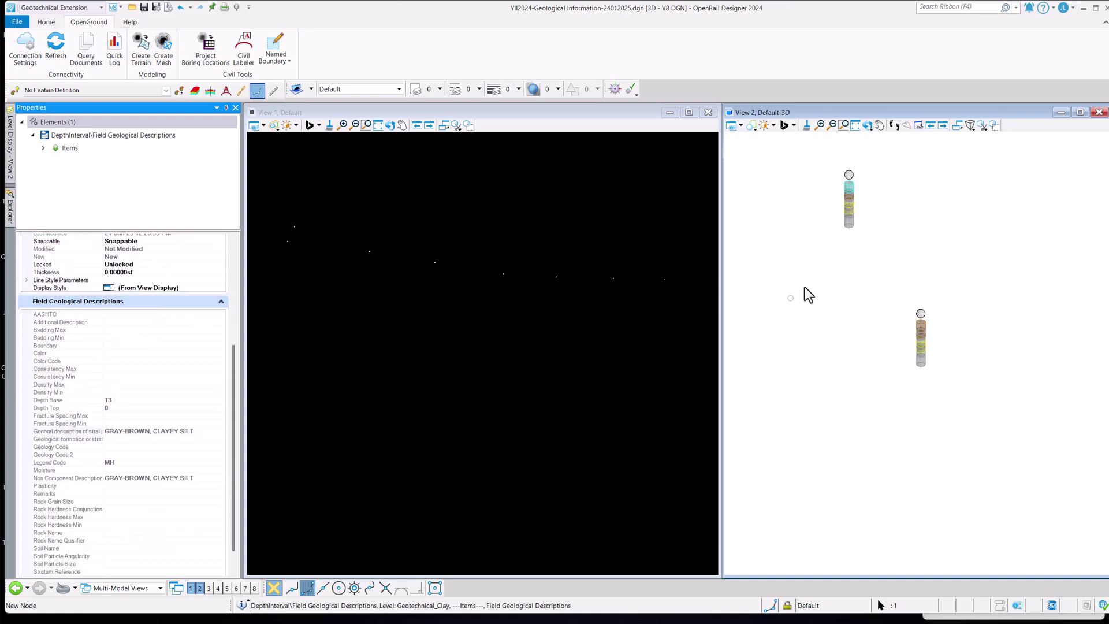
Step: Examine the general stratum description of the lowest interval in the same 3D borehole
{"action": "left_click", "coordinate": [850, 225]}
{"action": "left_click", "coordinate": [853, 223]}
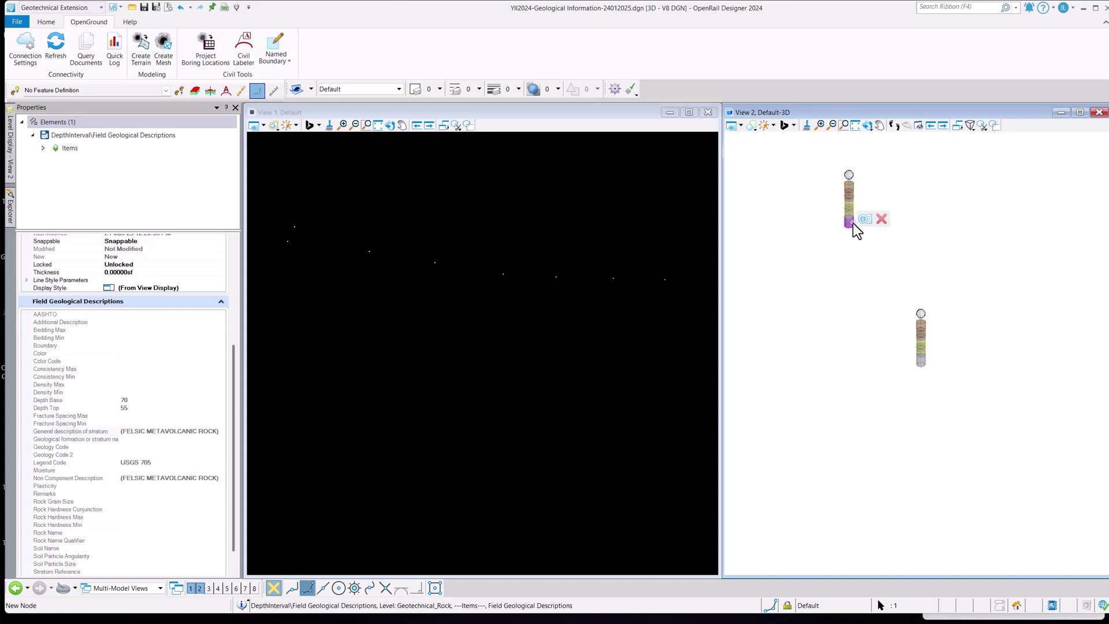
{"action": "left_click", "coordinate": [203, 433]}
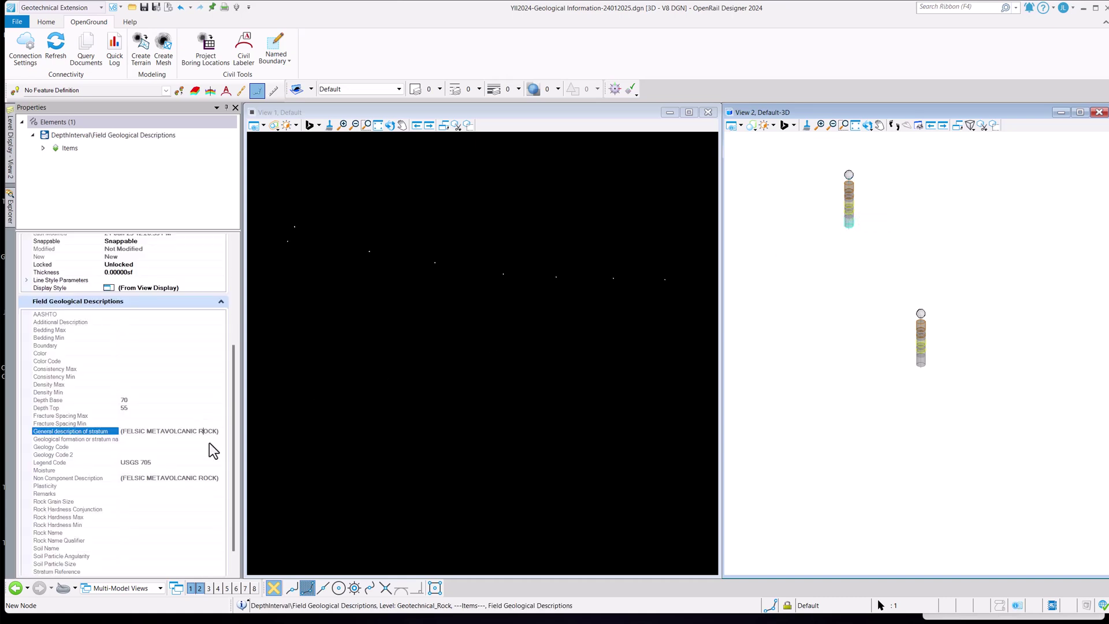
Step: Inspect the location properties of borehole B-003 in the plan view, and clear the selection
{"action": "left_click", "coordinate": [383, 306]}
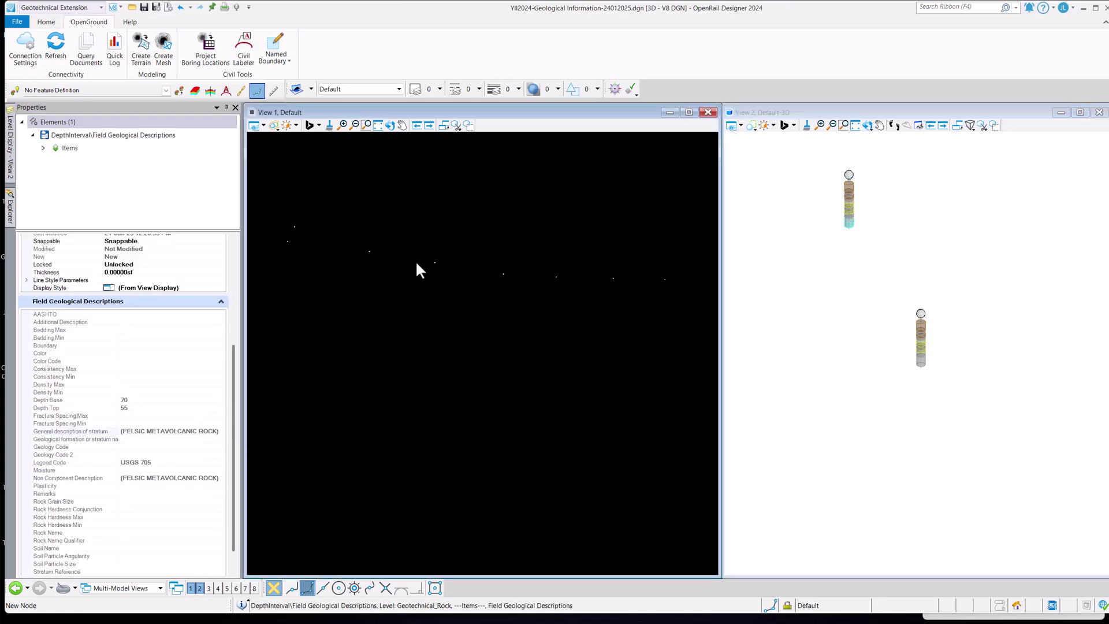
{"action": "left_click", "coordinate": [446, 276]}
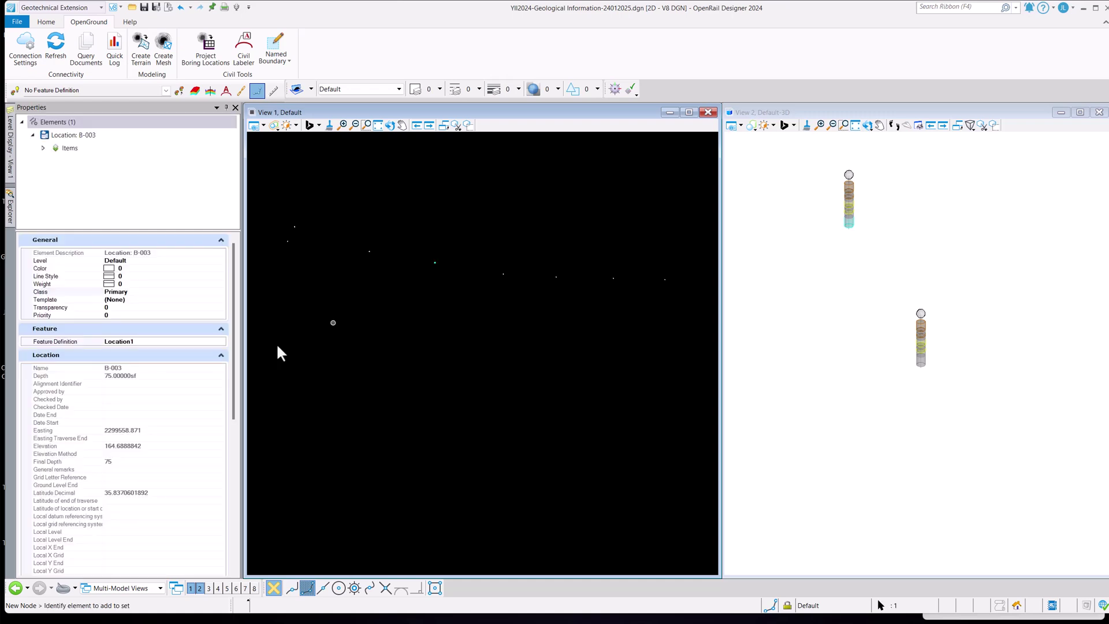
{"action": "scroll", "coordinate": [145, 421], "scroll_direction": "down", "scroll_amount": 4}
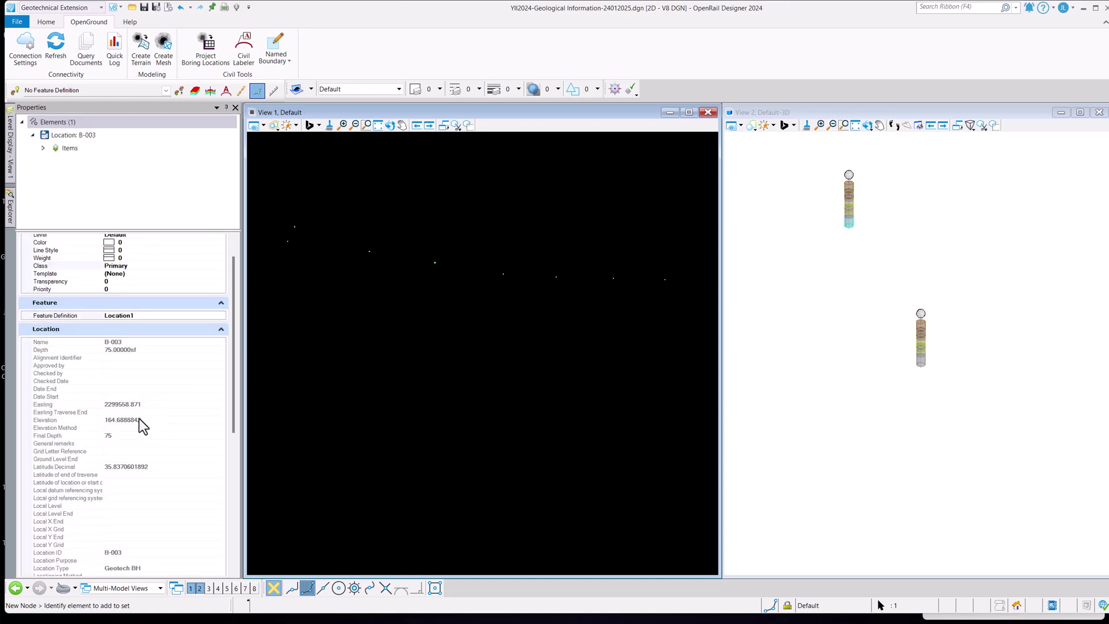
{"action": "scroll", "coordinate": [131, 413], "scroll_direction": "down", "scroll_amount": 5}
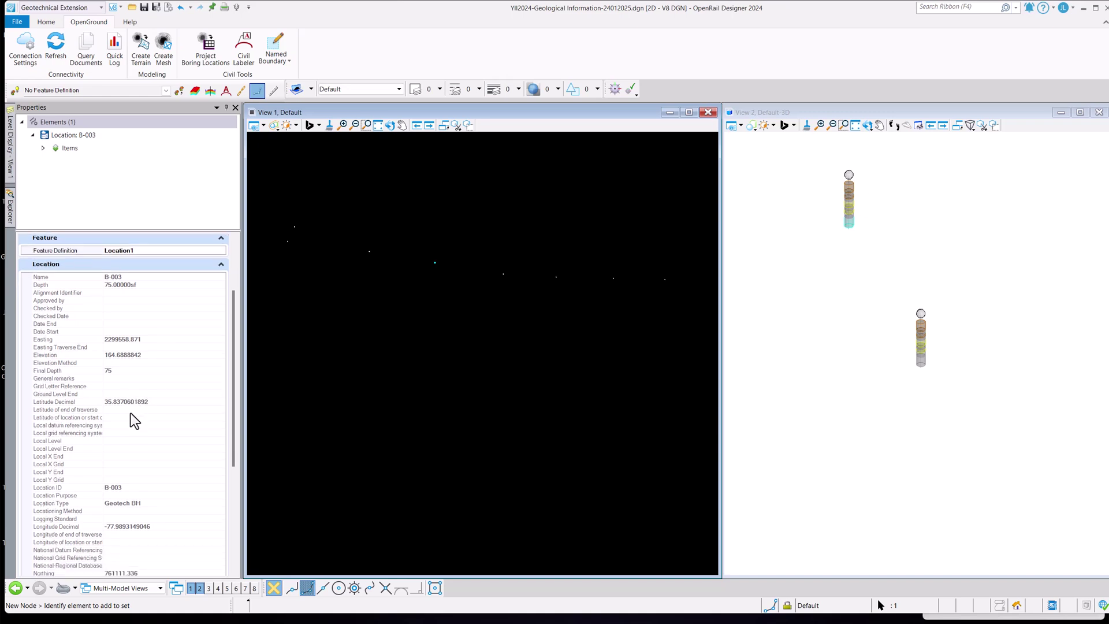
{"action": "left_click", "coordinate": [295, 338]}
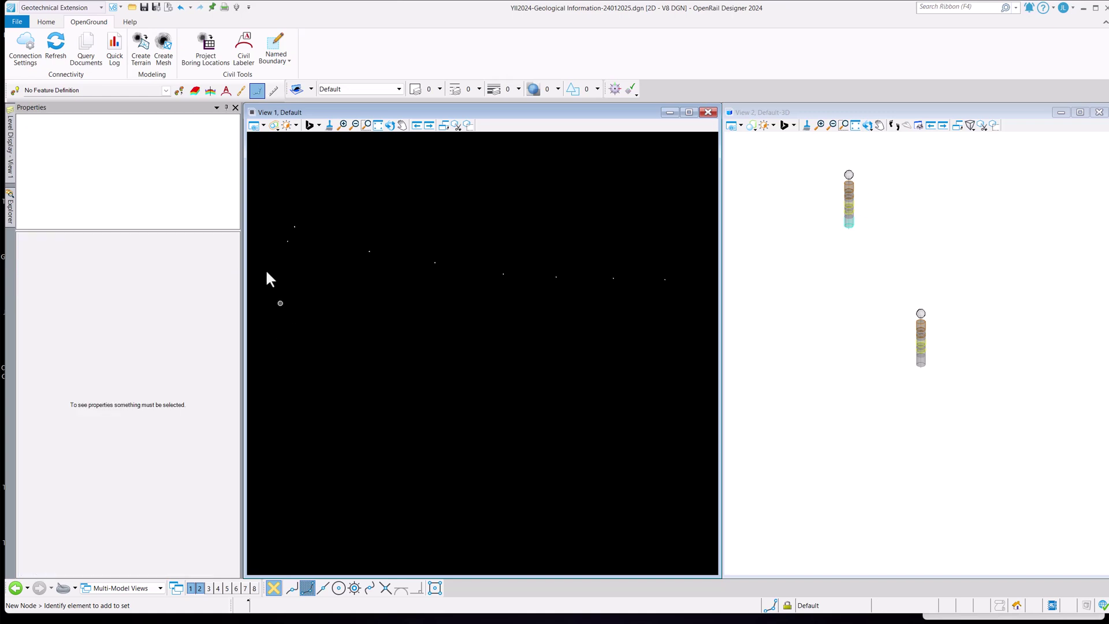
{"action": "left_click", "coordinate": [226, 107]}
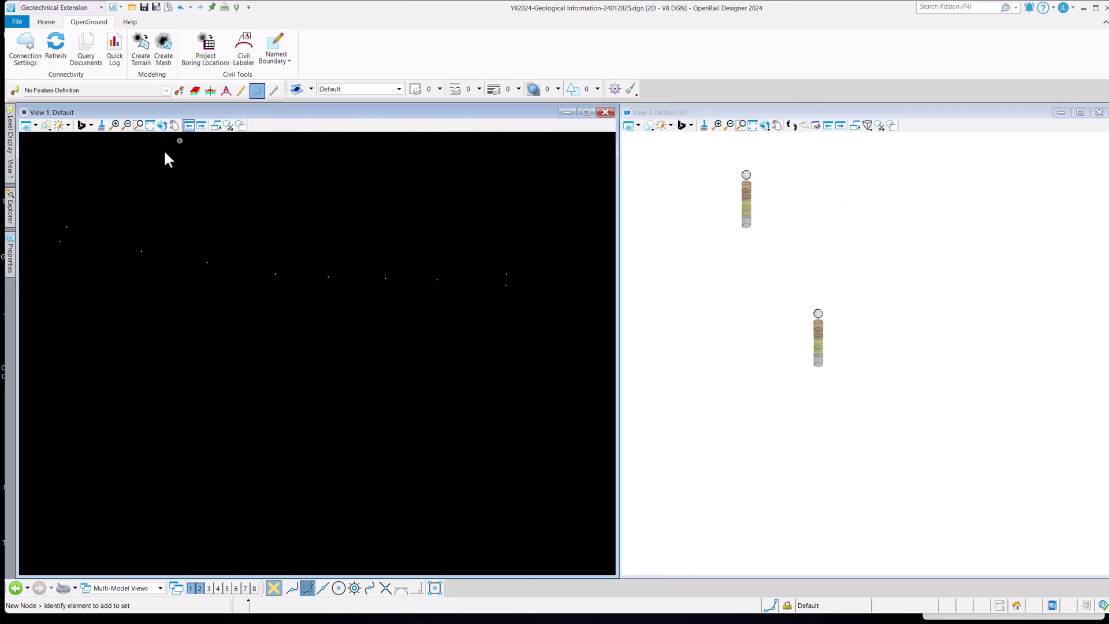
Step: Locate the General description of stratum depth interval symbology setting in the active file's geotechnical standards
{"action": "mouse_move", "coordinate": [10, 217]}
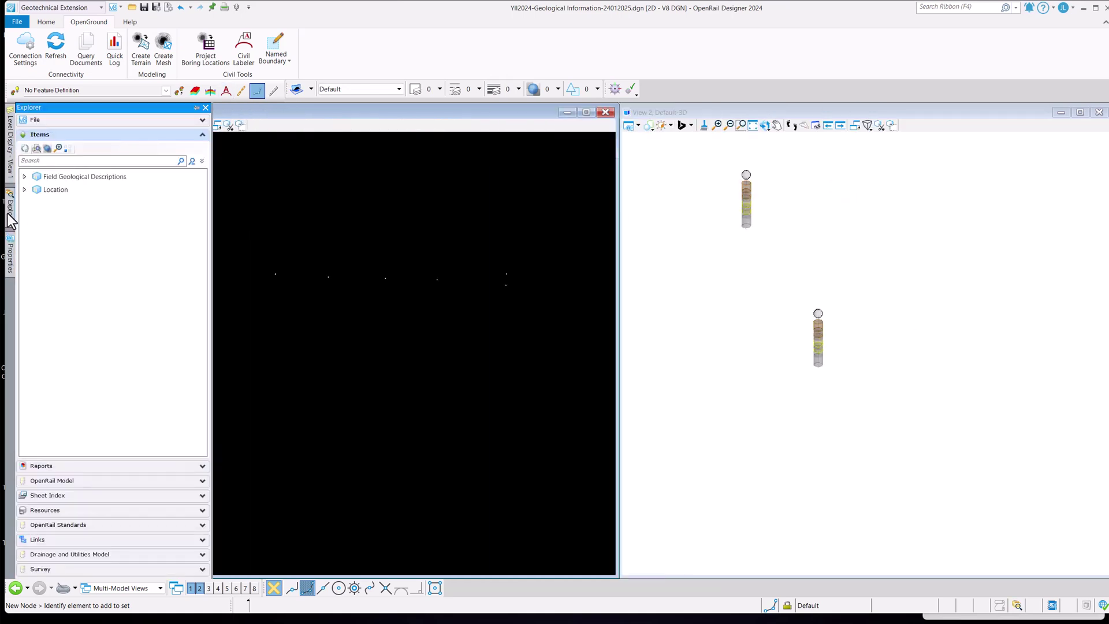
{"action": "left_click", "coordinate": [175, 525]}
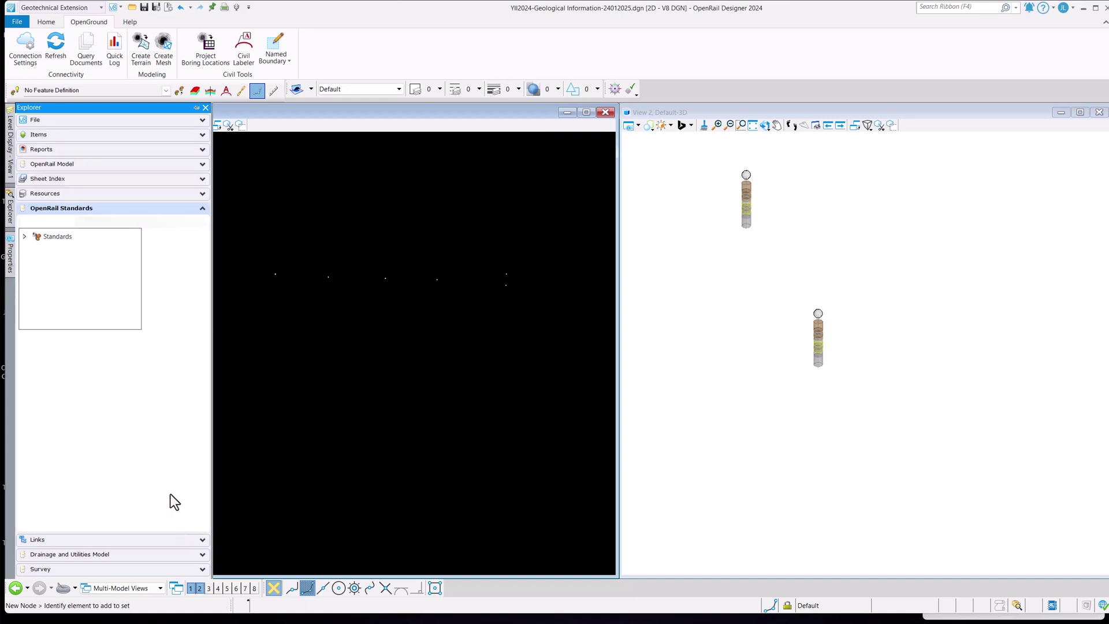
{"action": "left_click", "coordinate": [24, 236]}
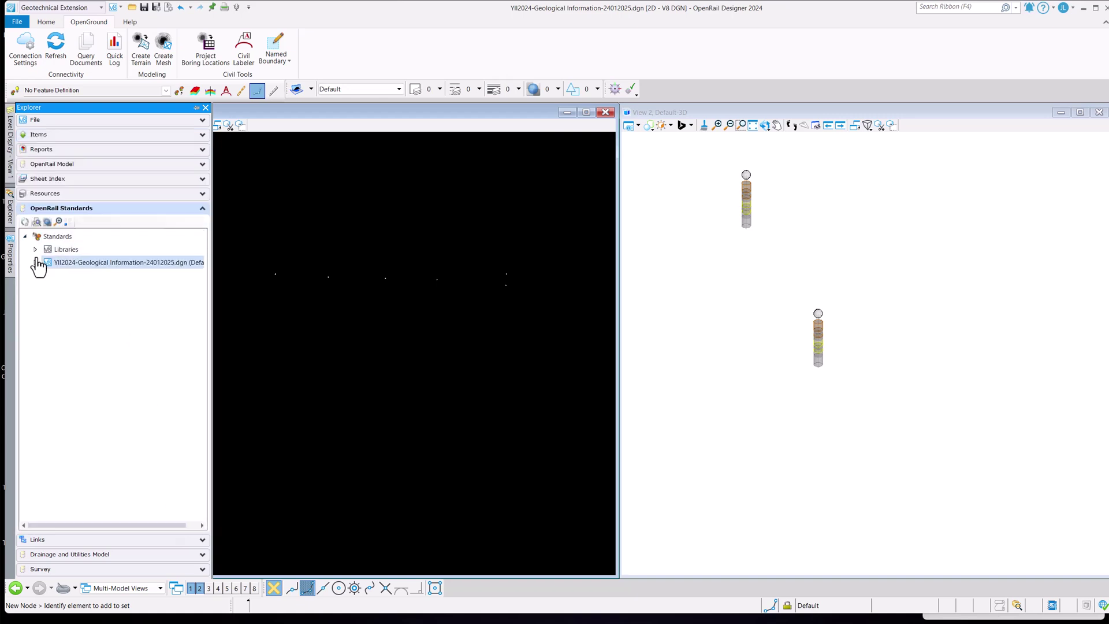
{"action": "left_click", "coordinate": [36, 262]}
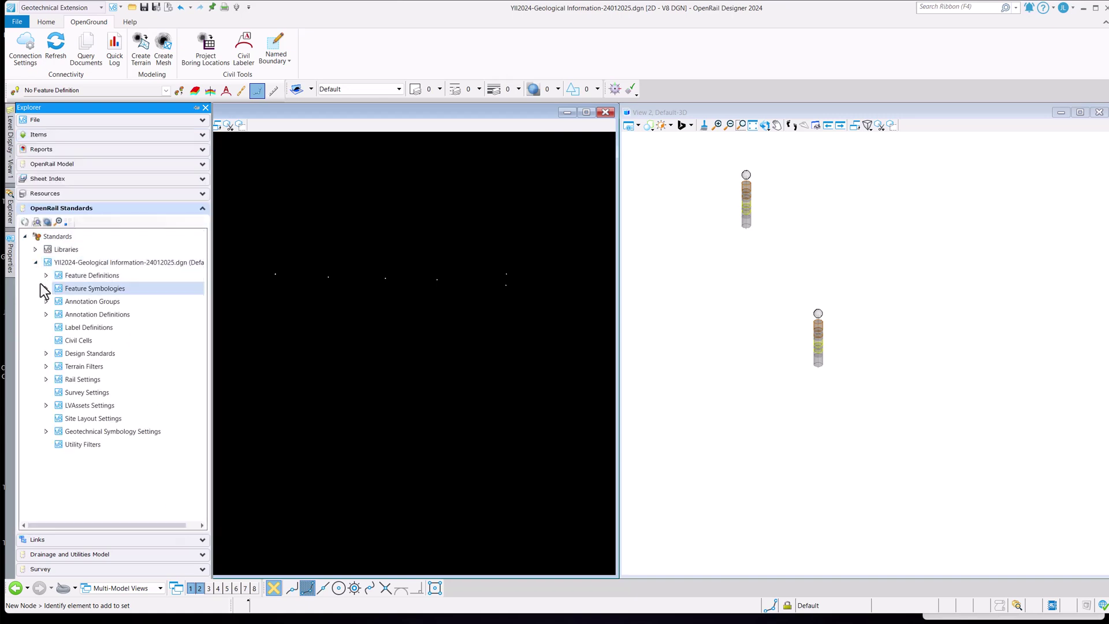
{"action": "left_click", "coordinate": [46, 431]}
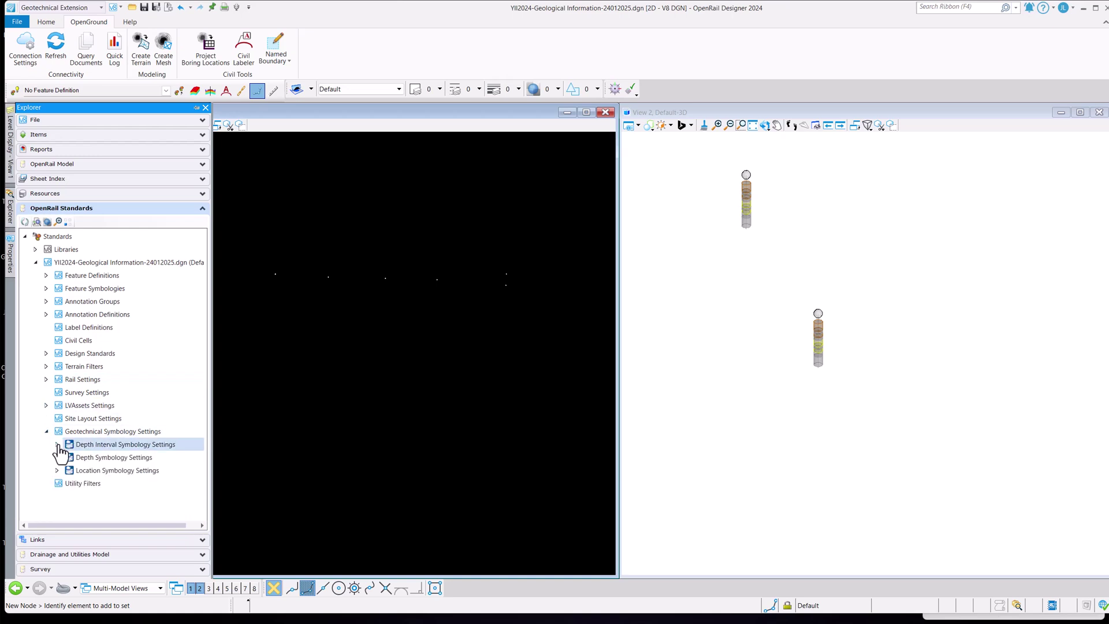
{"action": "left_click", "coordinate": [57, 445]}
{"action": "left_click", "coordinate": [93, 460]}
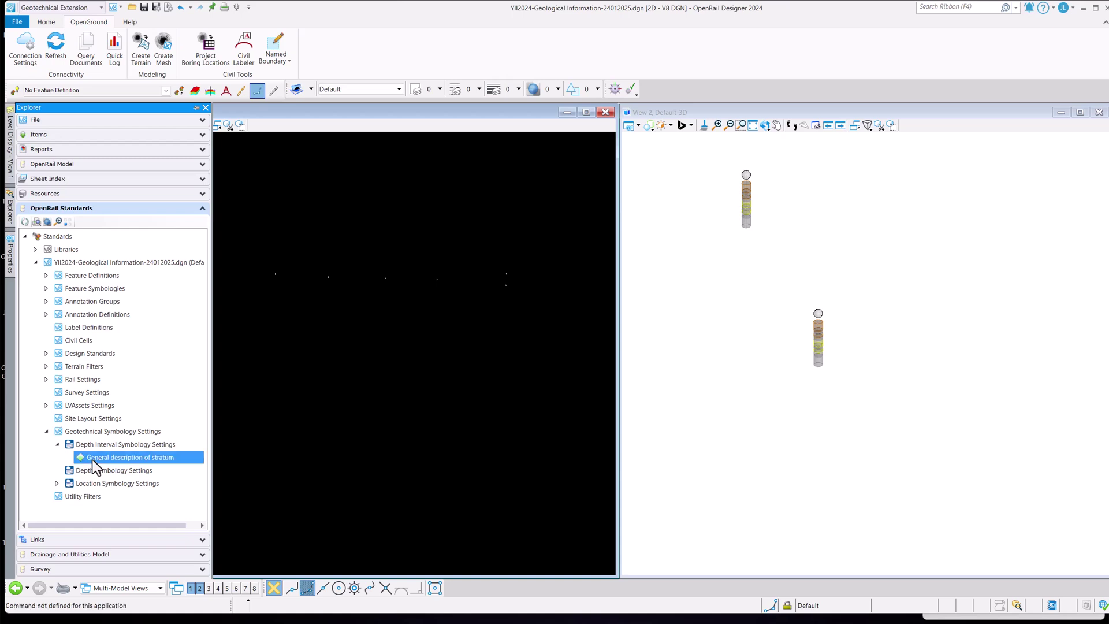
Step: Set the 3D radius of the General description of stratum symbology to 4
{"action": "left_click", "coordinate": [7, 306]}
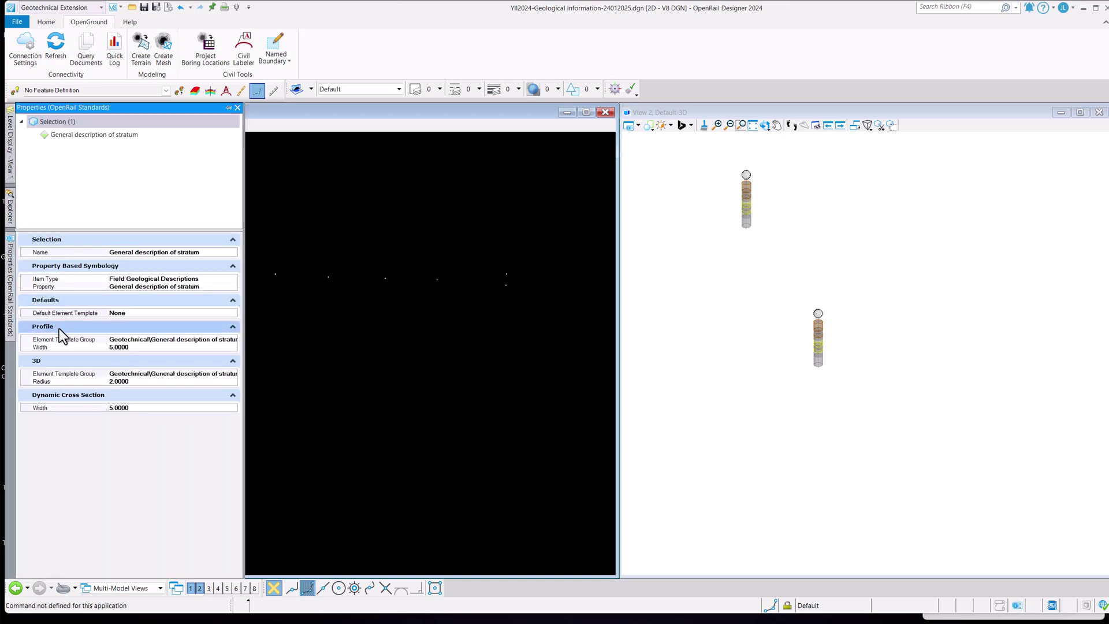
{"action": "left_click", "coordinate": [140, 381]}
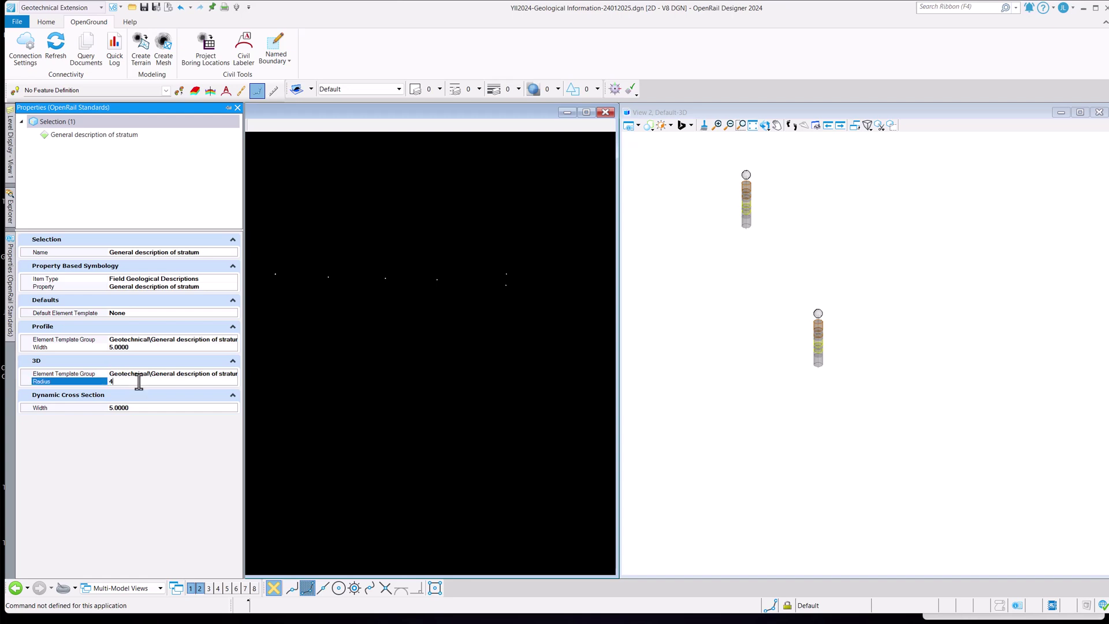
{"action": "type", "text": "4"}
{"action": "key", "text": "Return"}
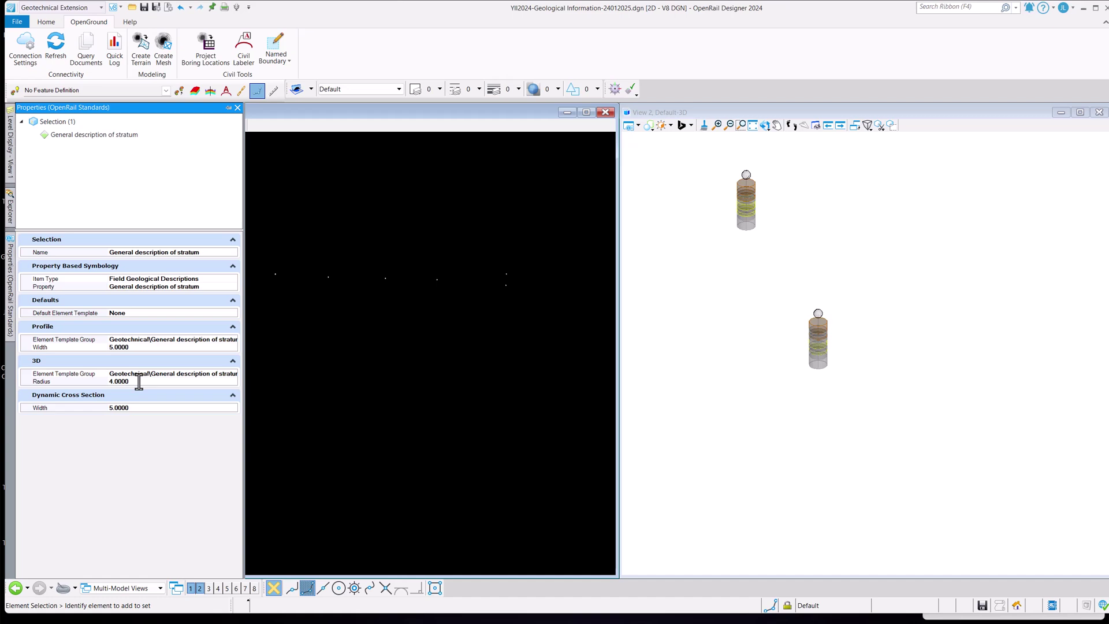
Step: Open template management for the symbology's 3D element template group and select General description of stratum in the active file's Geotechnical group
{"action": "left_click", "coordinate": [157, 376]}
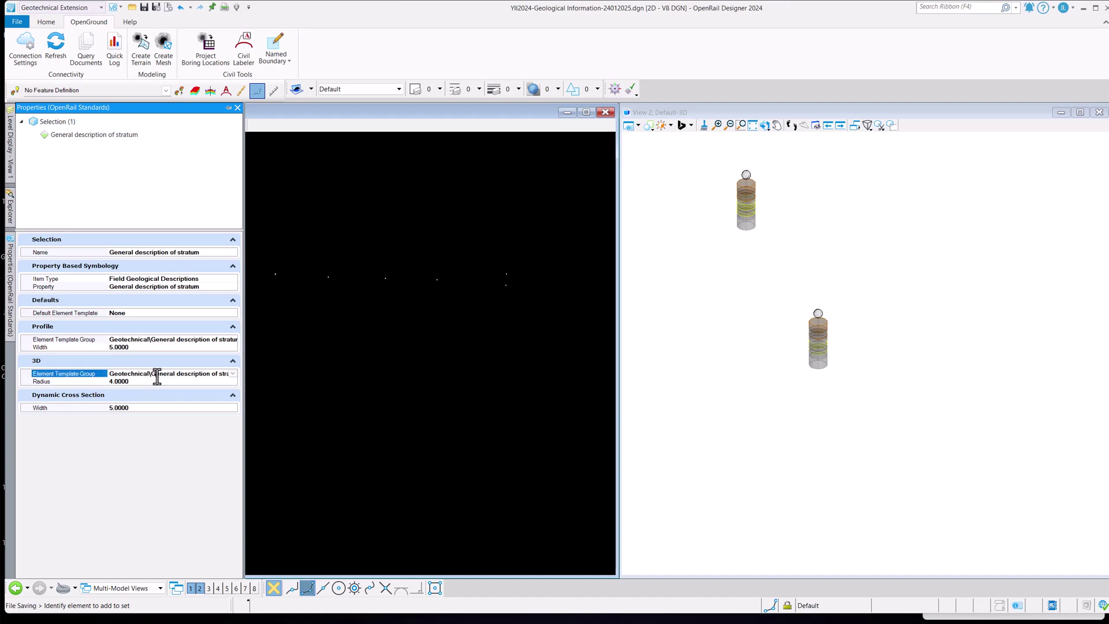
{"action": "left_click", "coordinate": [231, 373]}
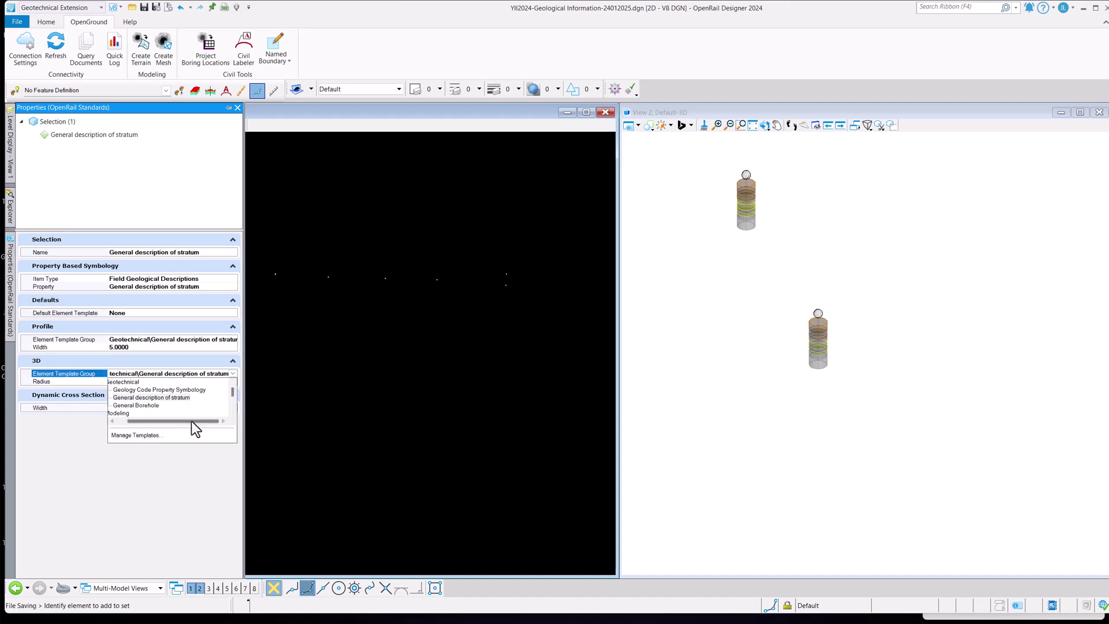
{"action": "left_click", "coordinate": [178, 434]}
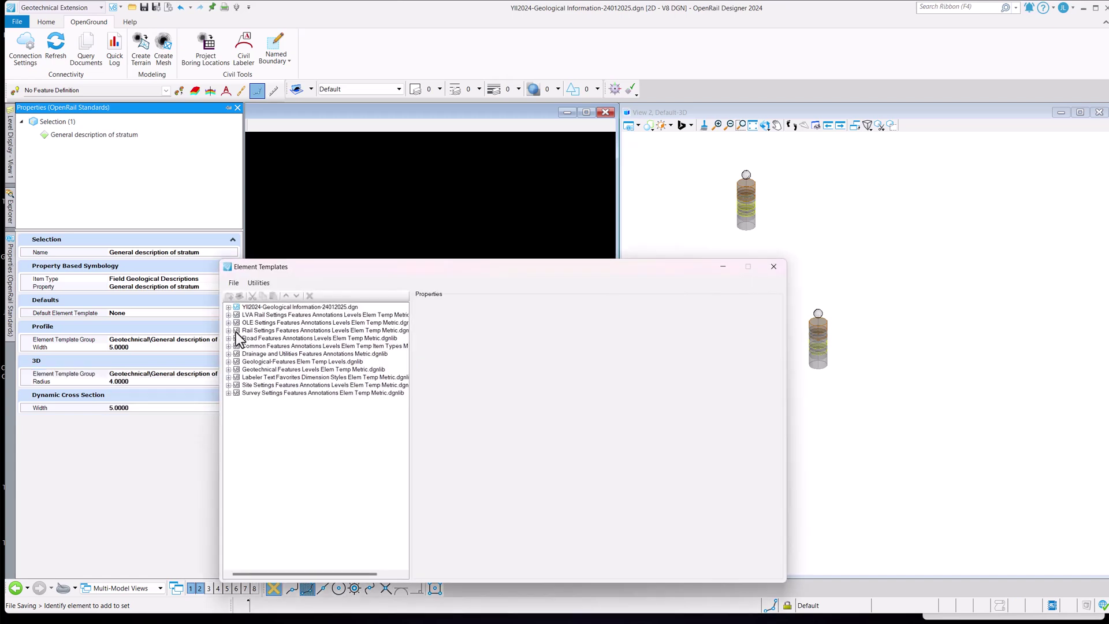
{"action": "left_click", "coordinate": [228, 307]}
{"action": "left_click", "coordinate": [236, 315]}
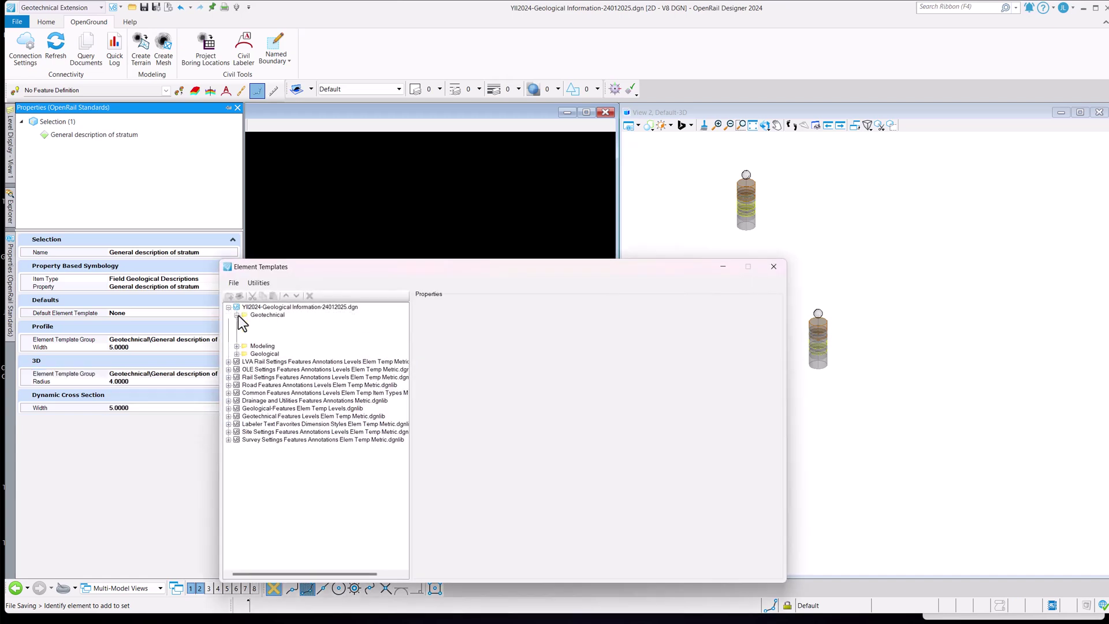
{"action": "left_click", "coordinate": [288, 330]}
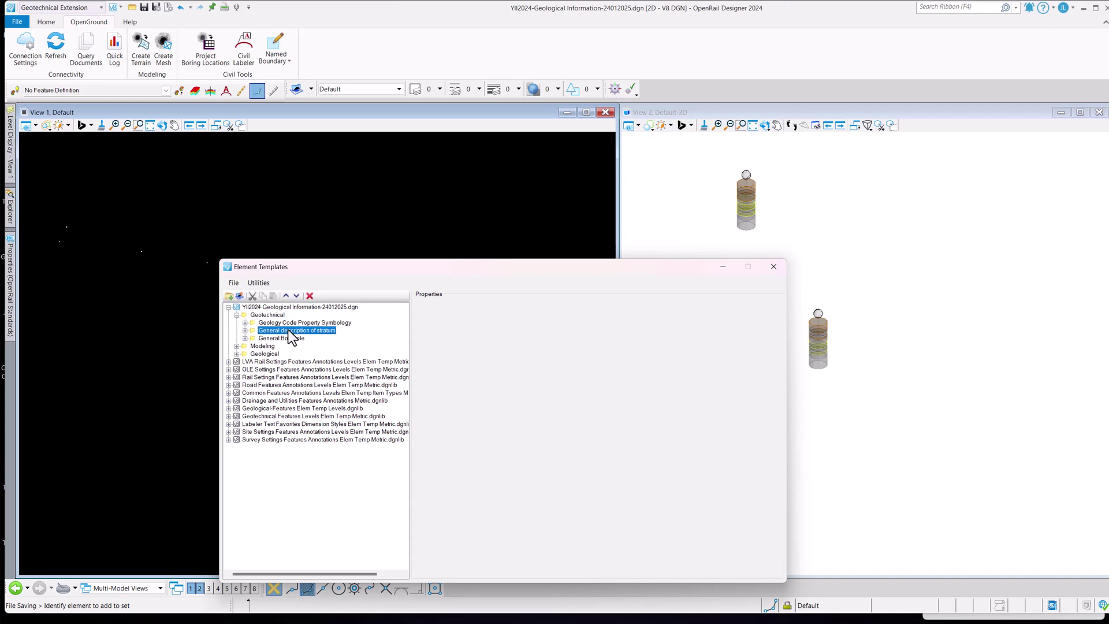
Step: Review the level, color and pattern settings of the first four templates in the General description of stratum group
{"action": "left_click", "coordinate": [245, 329]}
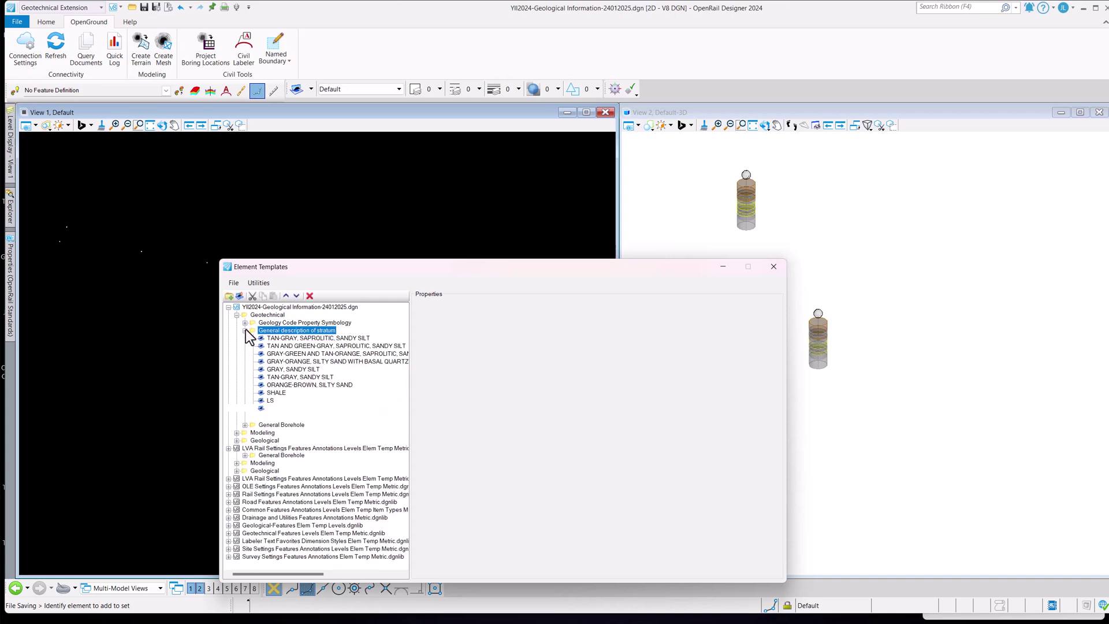
{"action": "left_click", "coordinate": [298, 339]}
{"action": "left_click", "coordinate": [299, 347]}
{"action": "left_click", "coordinate": [299, 354]}
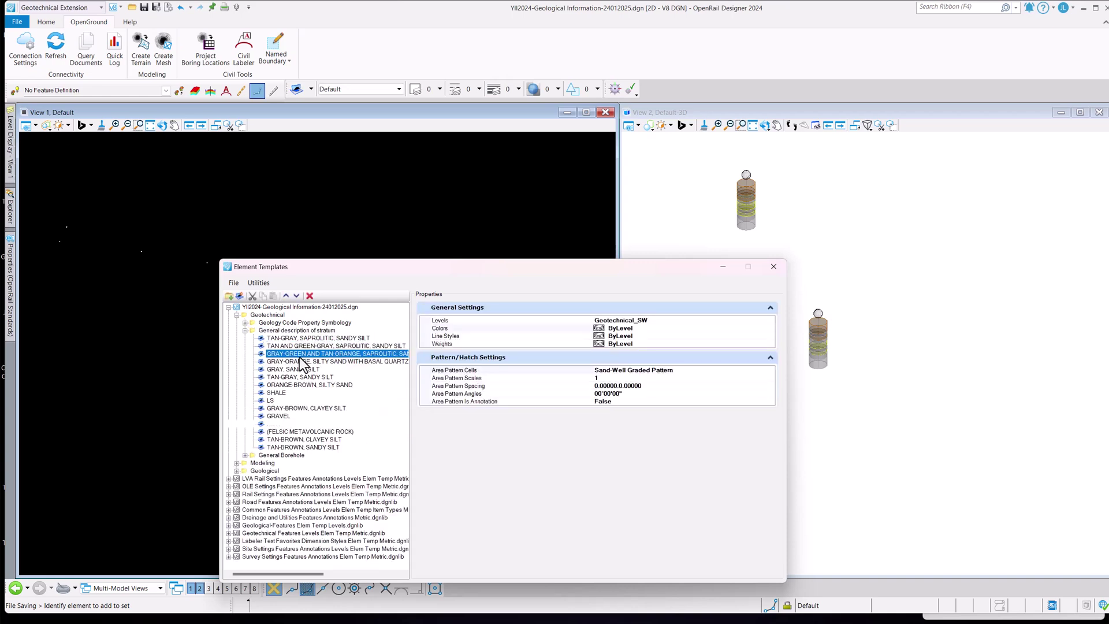
{"action": "left_click", "coordinate": [300, 362]}
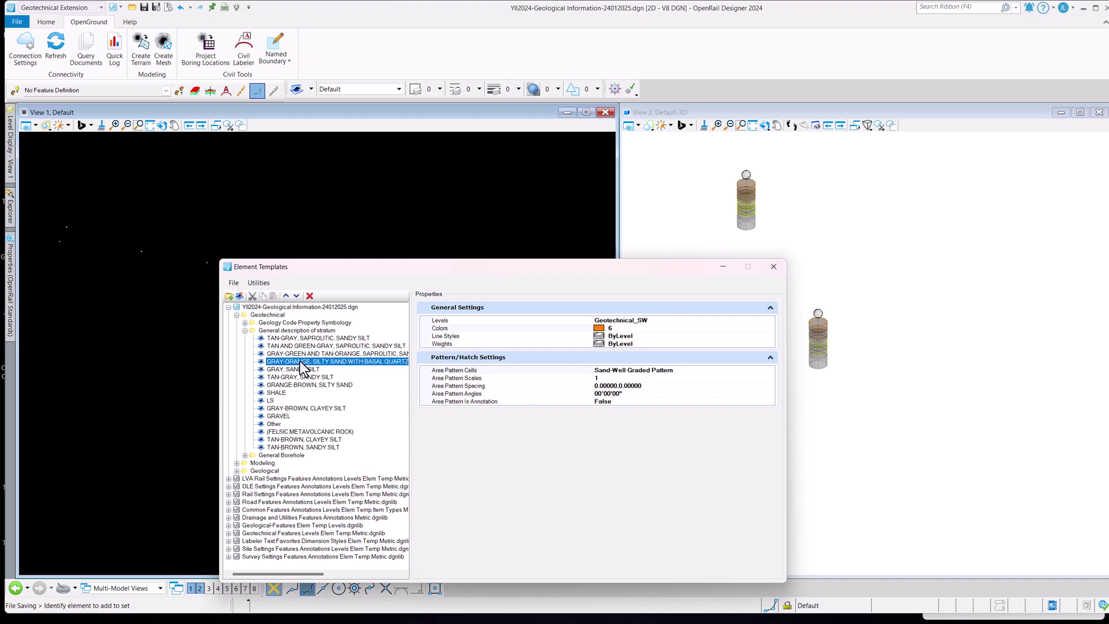
Step: Inspect the General description of stratum property of the uppermost stratum of the upper borehole in the 3D view
{"action": "left_click", "coordinate": [751, 189]}
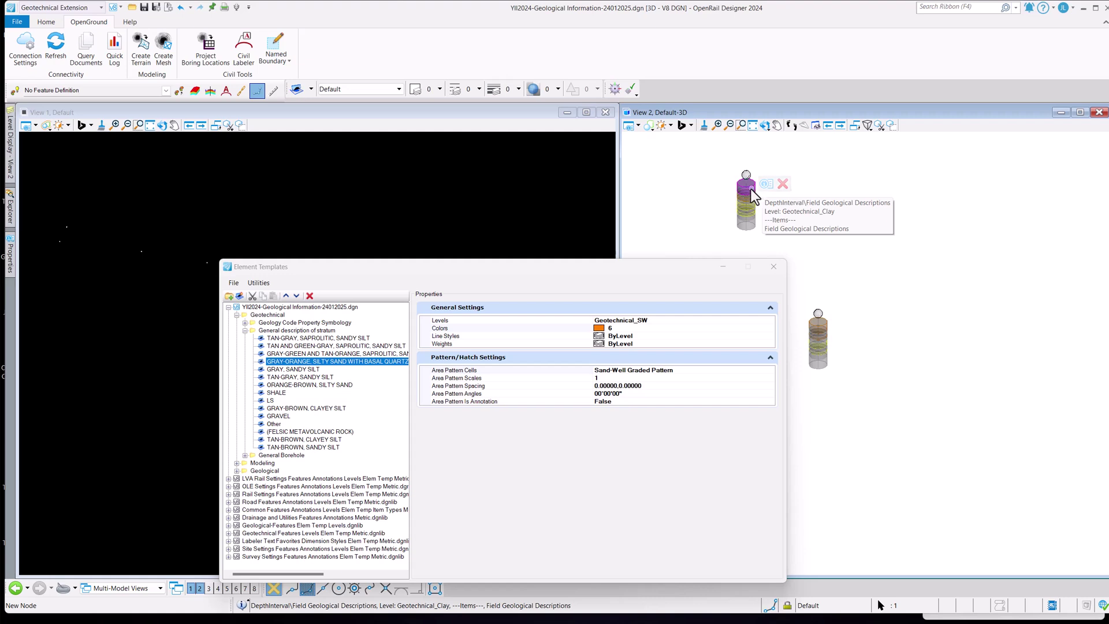
{"action": "mouse_move", "coordinate": [10, 254]}
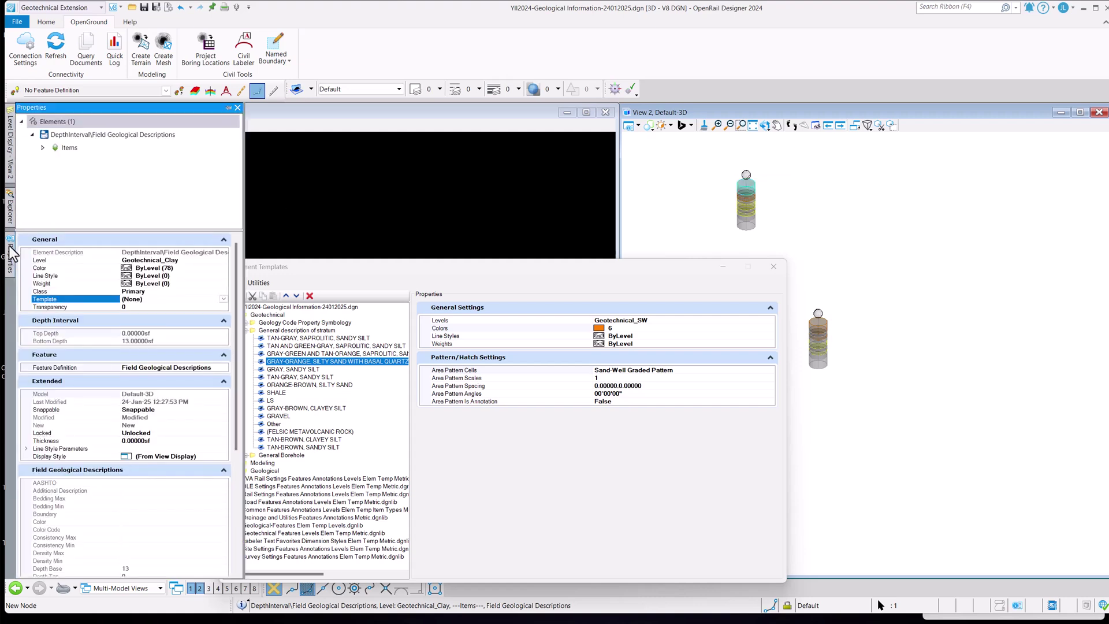
{"action": "scroll", "coordinate": [91, 472], "scroll_direction": "down", "scroll_amount": 1}
{"action": "scroll", "coordinate": [91, 463], "scroll_direction": "down", "scroll_amount": 3}
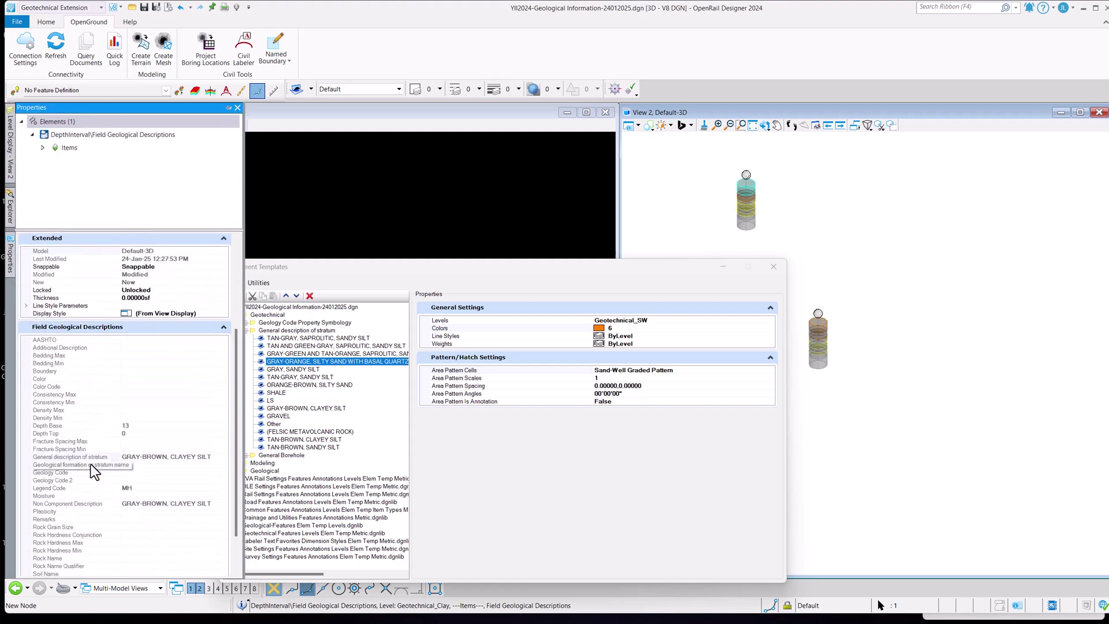
{"action": "left_click", "coordinate": [146, 407]}
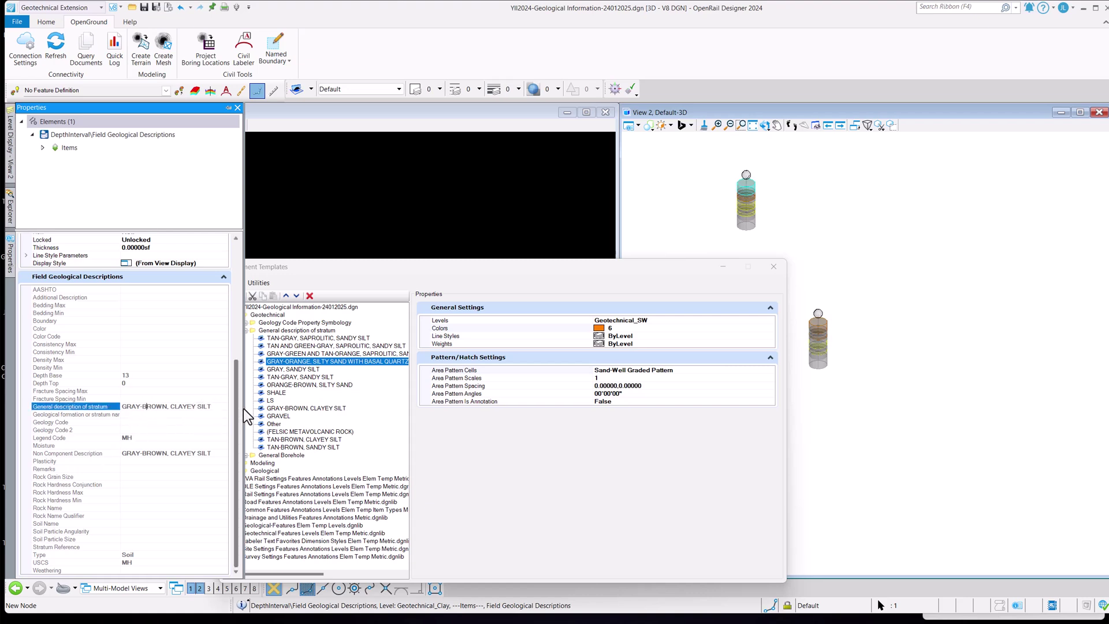
Step: Check the GRAY-BROWN, CLAYEY SILT template's settings, close the element templates, and clear the stratum selection
{"action": "left_click", "coordinate": [273, 408]}
{"action": "mouse_move", "coordinate": [10, 252]}
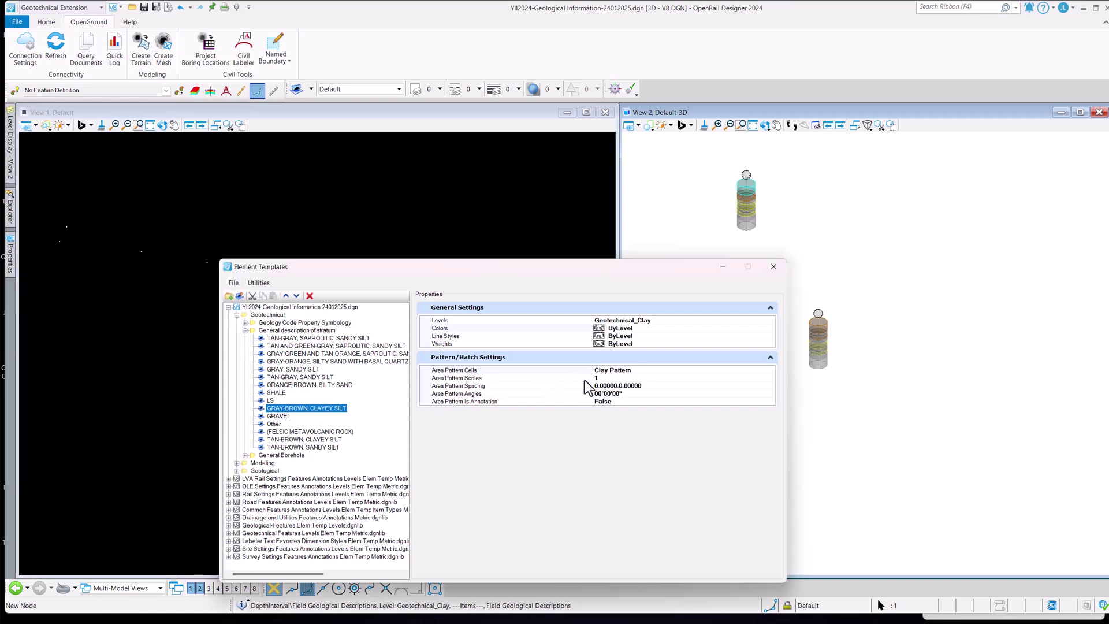
{"action": "left_click", "coordinate": [774, 267]}
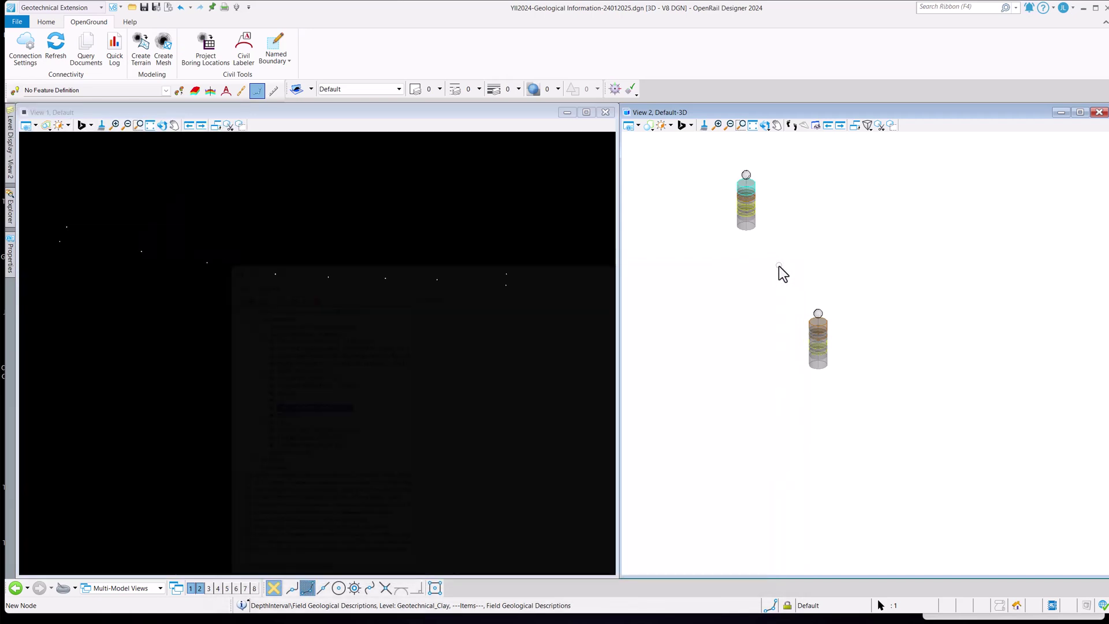
{"action": "left_click", "coordinate": [597, 248]}
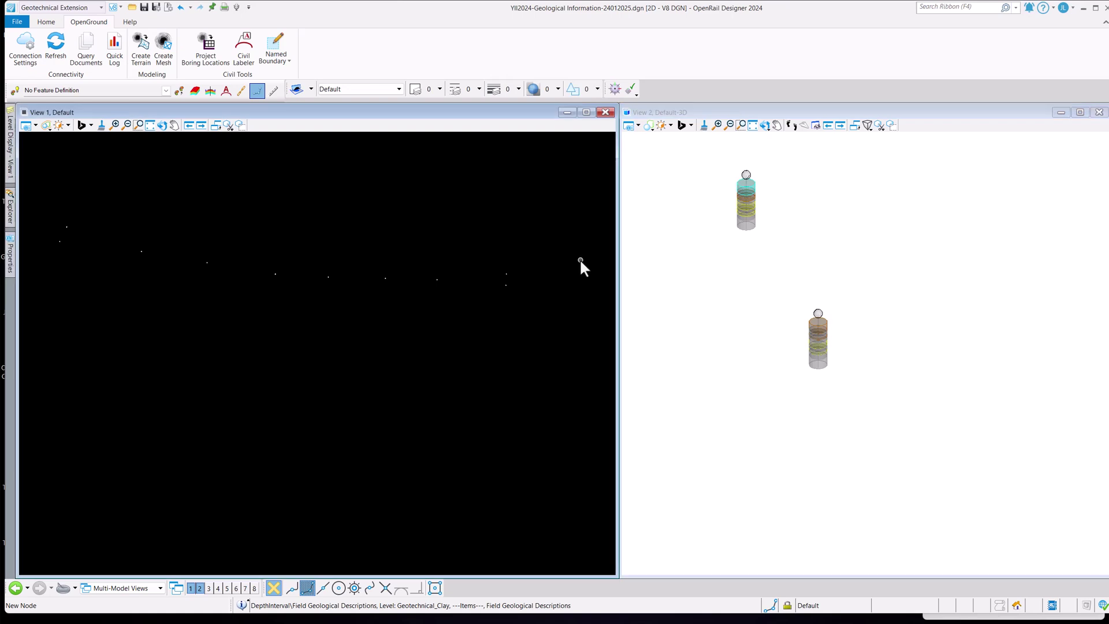
{"action": "left_click", "coordinate": [670, 192]}
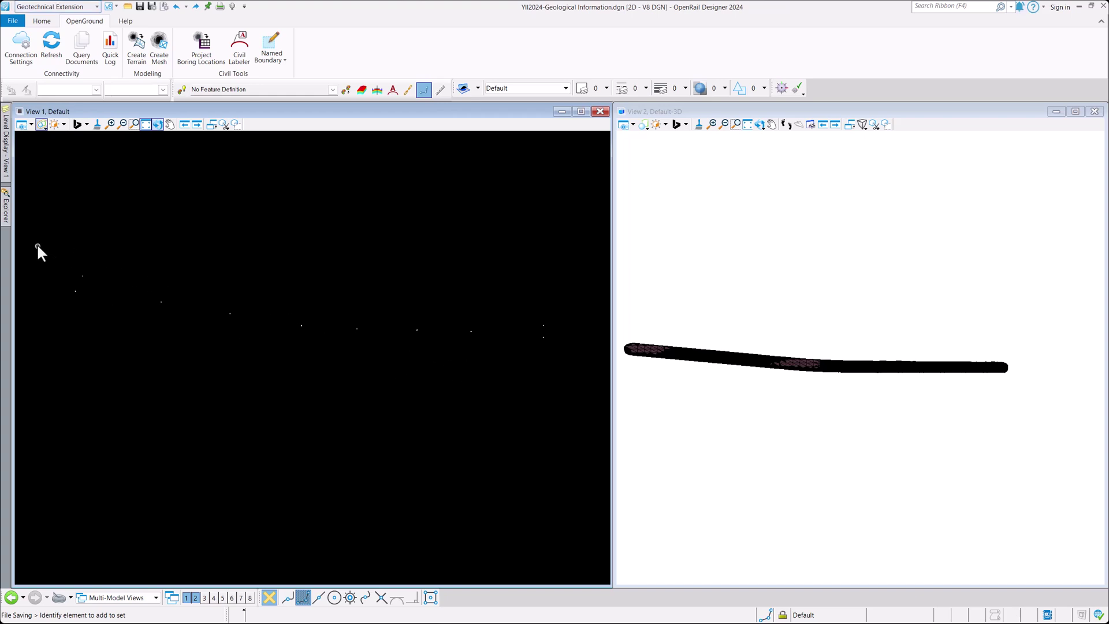
Step: Select all boreholes in the plan view and start placing Boring-ID-Final Depth point labels with the Civil Labeler
{"action": "left_click_drag", "start_coordinate": [44, 239], "coordinate": [569, 363]}
{"action": "left_click", "coordinate": [240, 48]}
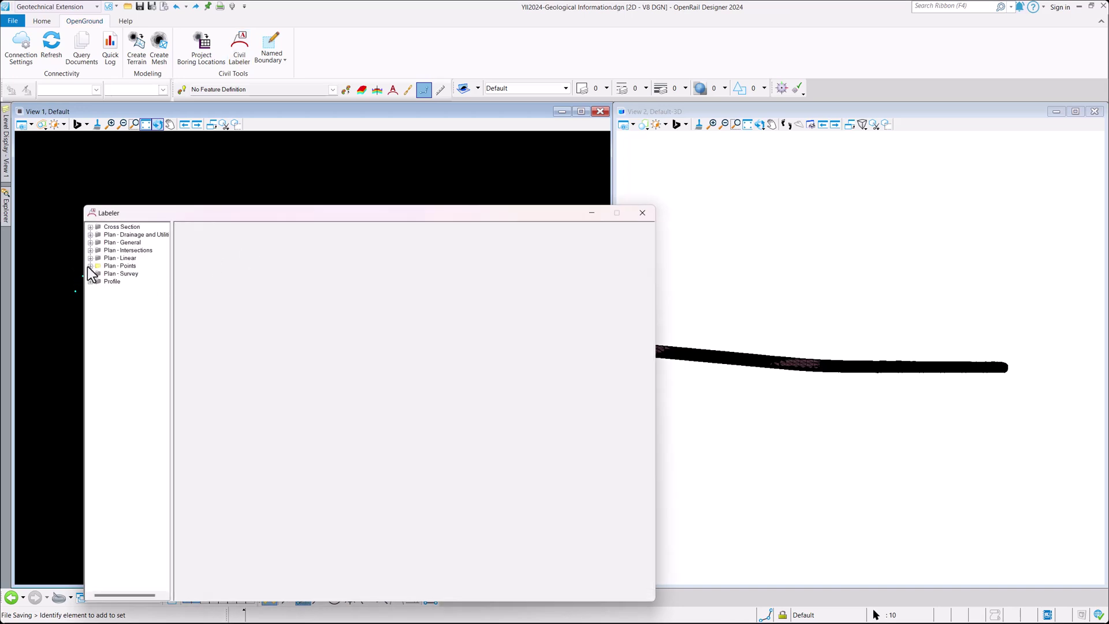
{"action": "left_click", "coordinate": [90, 266]}
{"action": "left_click", "coordinate": [123, 281]}
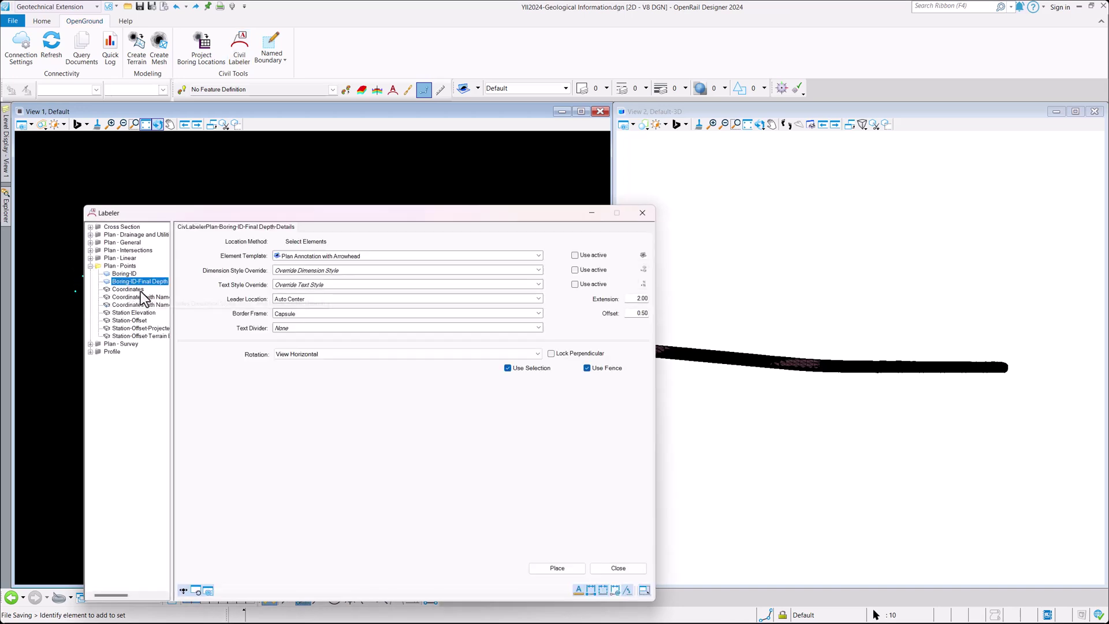
{"action": "left_click", "coordinate": [555, 568]}
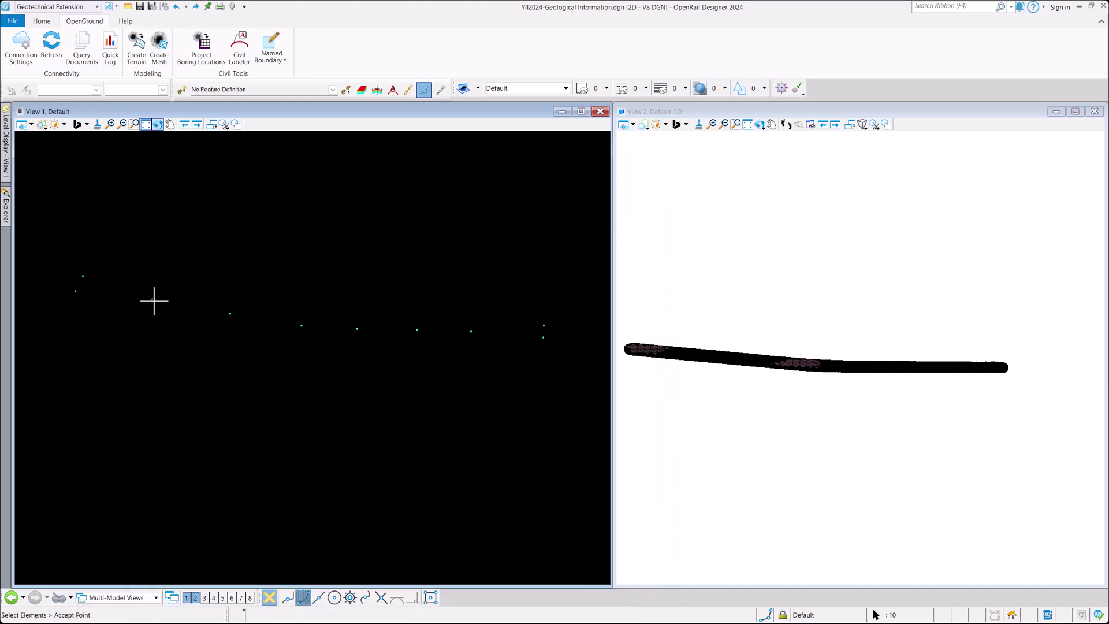
Step: Place the labels up and to the right of their boreholes, using B-003 as reference, and close the labeler
{"action": "scroll", "coordinate": [154, 301], "scroll_direction": "up", "scroll_amount": 7}
{"action": "scroll", "coordinate": [156, 301], "scroll_direction": "up", "scroll_amount": 2}
{"action": "left_click", "coordinate": [287, 338]}
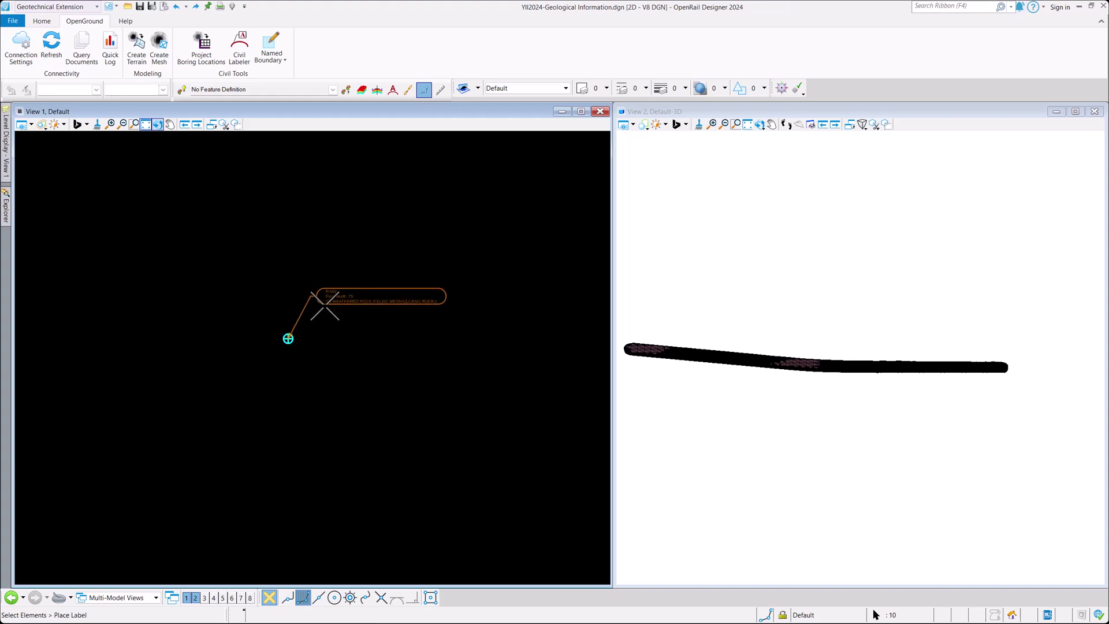
{"action": "left_click", "coordinate": [324, 312]}
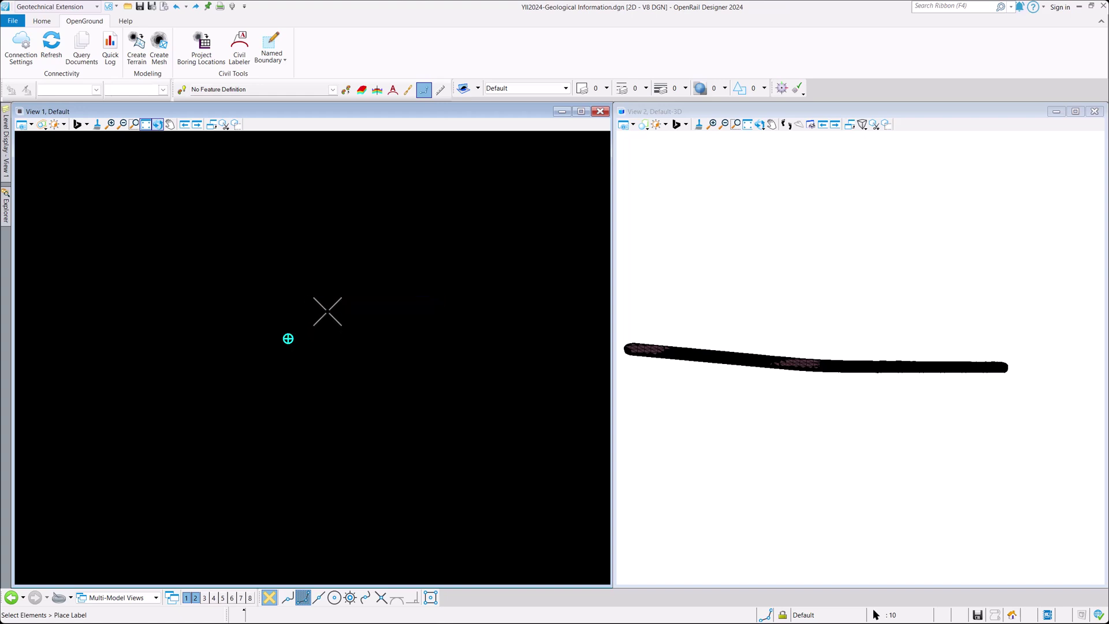
{"action": "scroll", "coordinate": [322, 313], "scroll_direction": "up", "scroll_amount": 2}
{"action": "scroll", "coordinate": [308, 317], "scroll_direction": "down", "scroll_amount": 5}
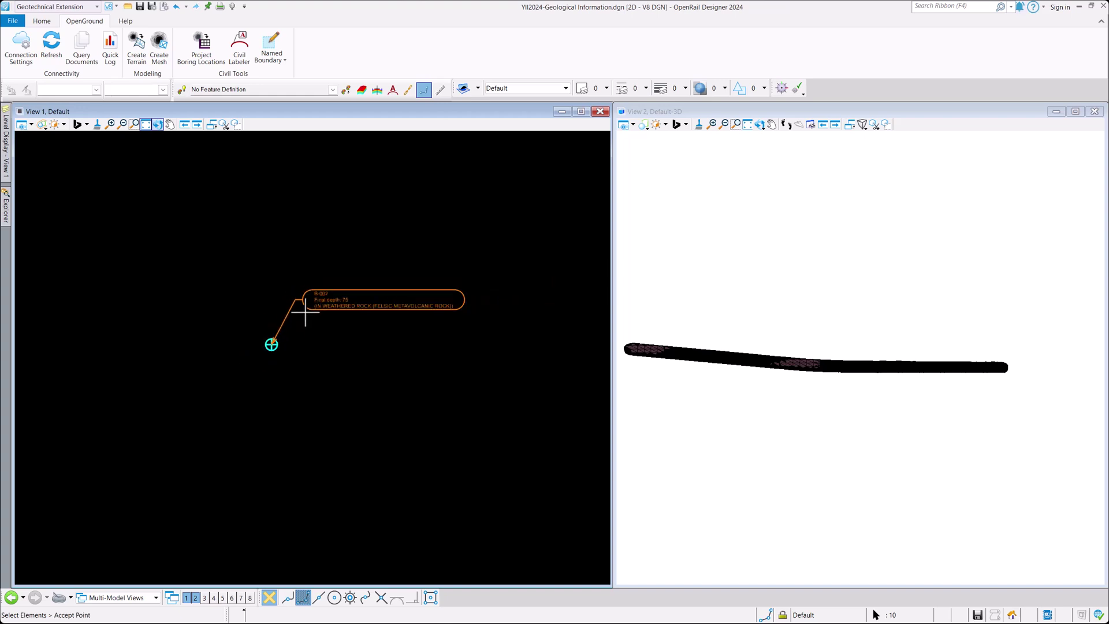
{"action": "scroll", "coordinate": [305, 312], "scroll_direction": "down", "scroll_amount": 2}
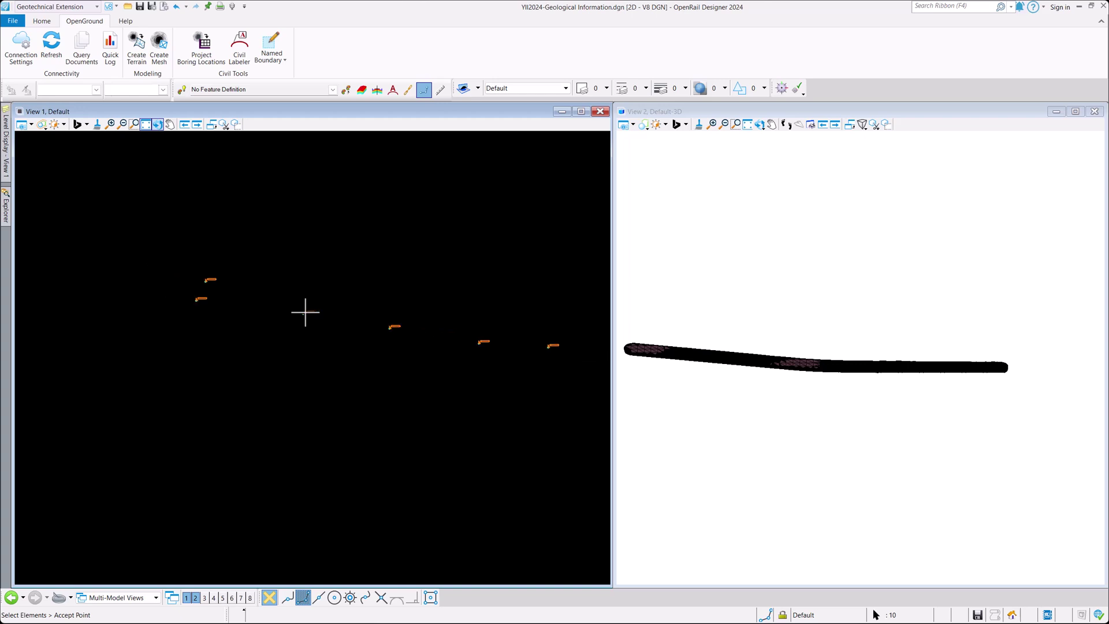
{"action": "right_click", "coordinate": [341, 331]}
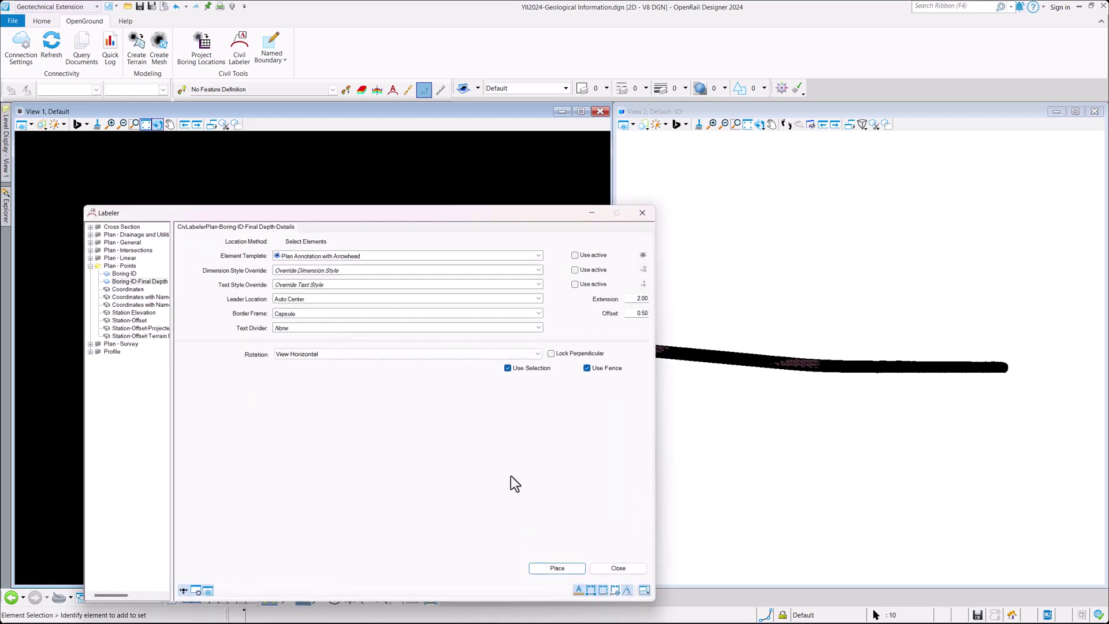
{"action": "left_click", "coordinate": [617, 569]}
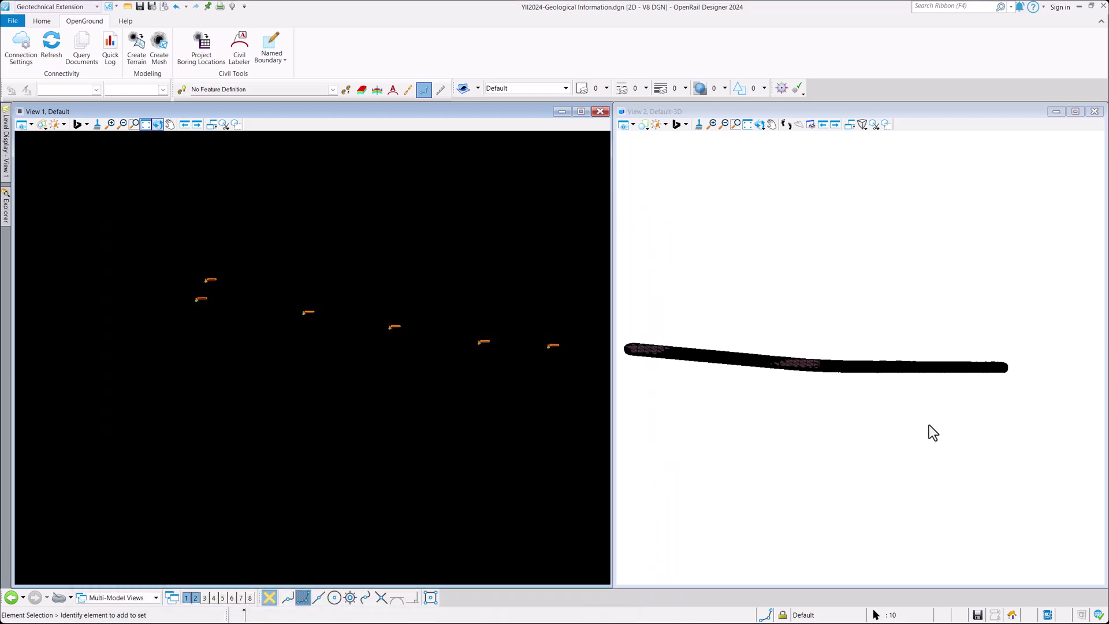
Step: Query the documents attached to borehole B-002, open B-002.pdf to view its log, and close it
{"action": "scroll", "coordinate": [374, 327], "scroll_direction": "up", "scroll_amount": 8}
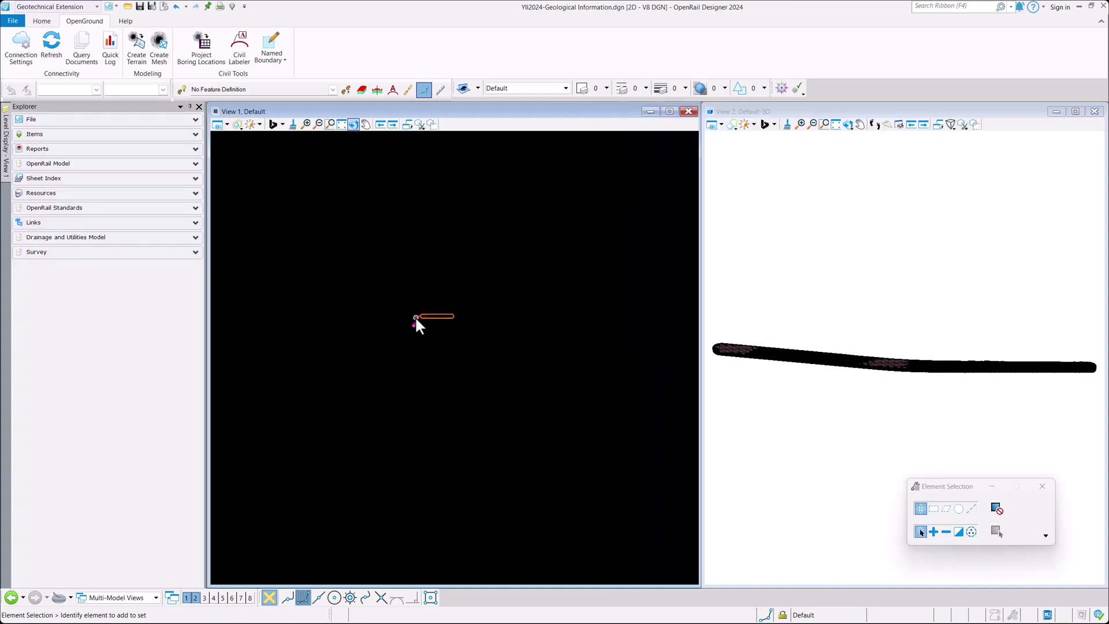
{"action": "scroll", "coordinate": [398, 328], "scroll_direction": "up", "scroll_amount": 3}
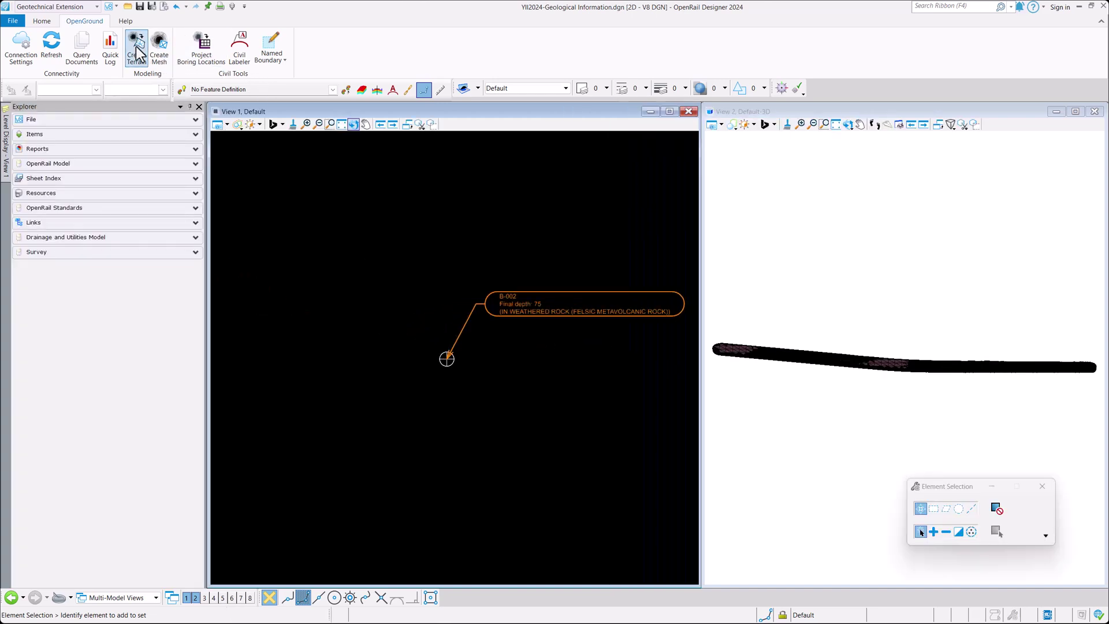
{"action": "left_click", "coordinate": [84, 43]}
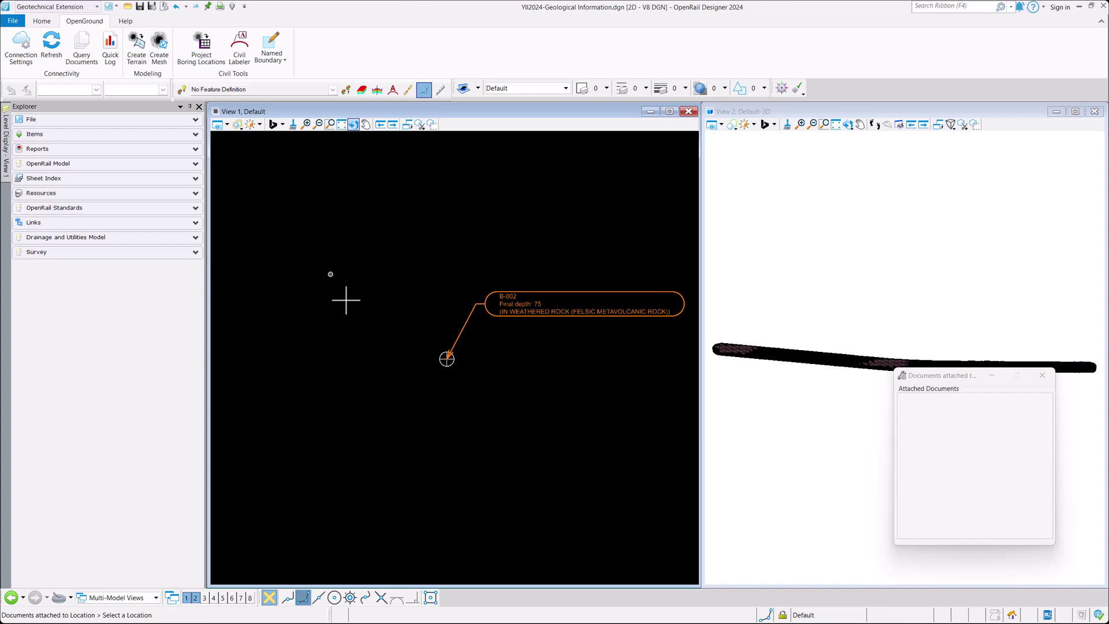
{"action": "left_click", "coordinate": [449, 370]}
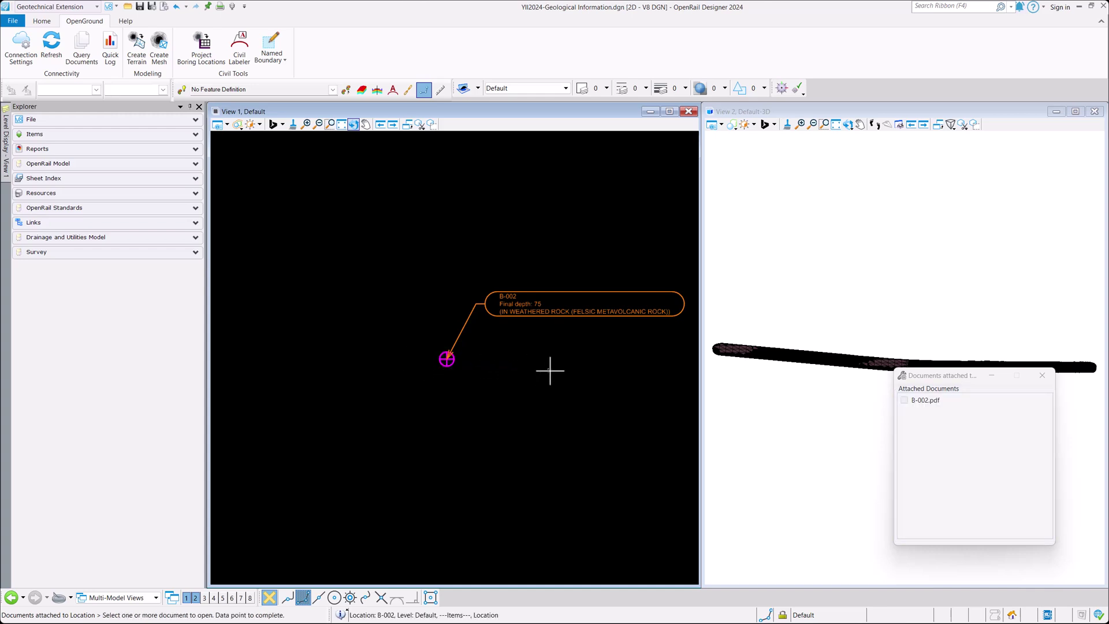
{"action": "left_click", "coordinate": [904, 401]}
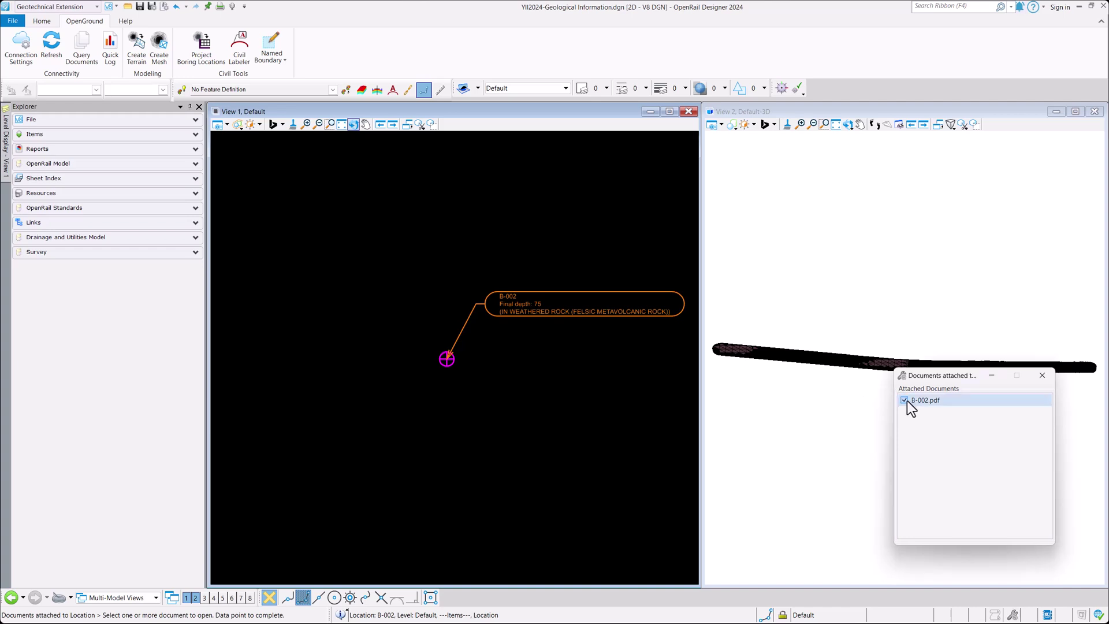
{"action": "left_click", "coordinate": [620, 379]}
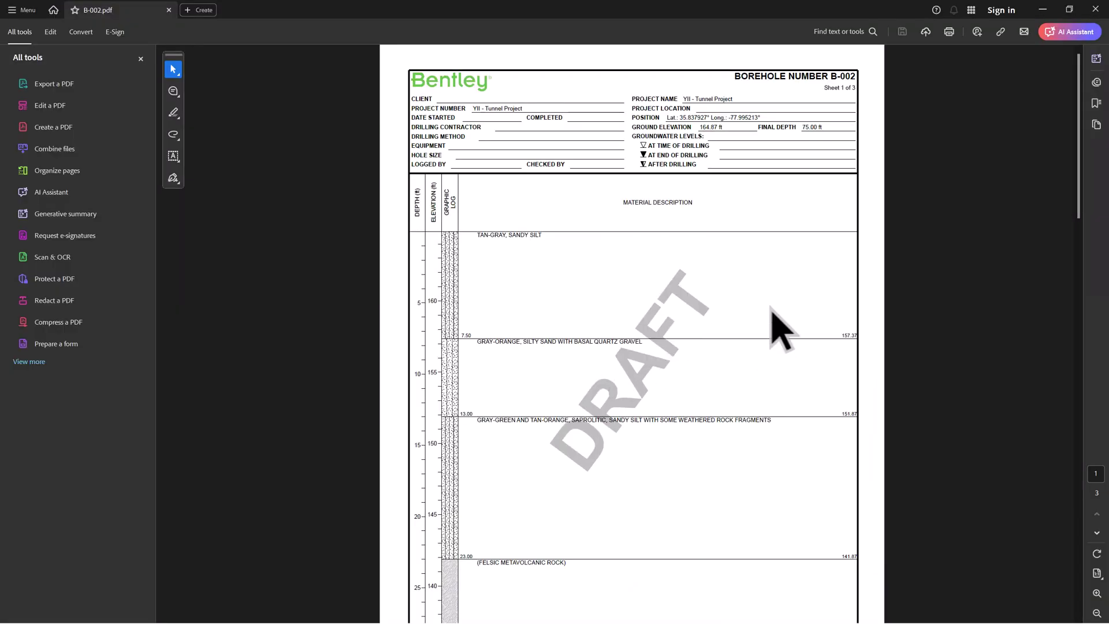
{"action": "left_click", "coordinate": [1095, 9]}
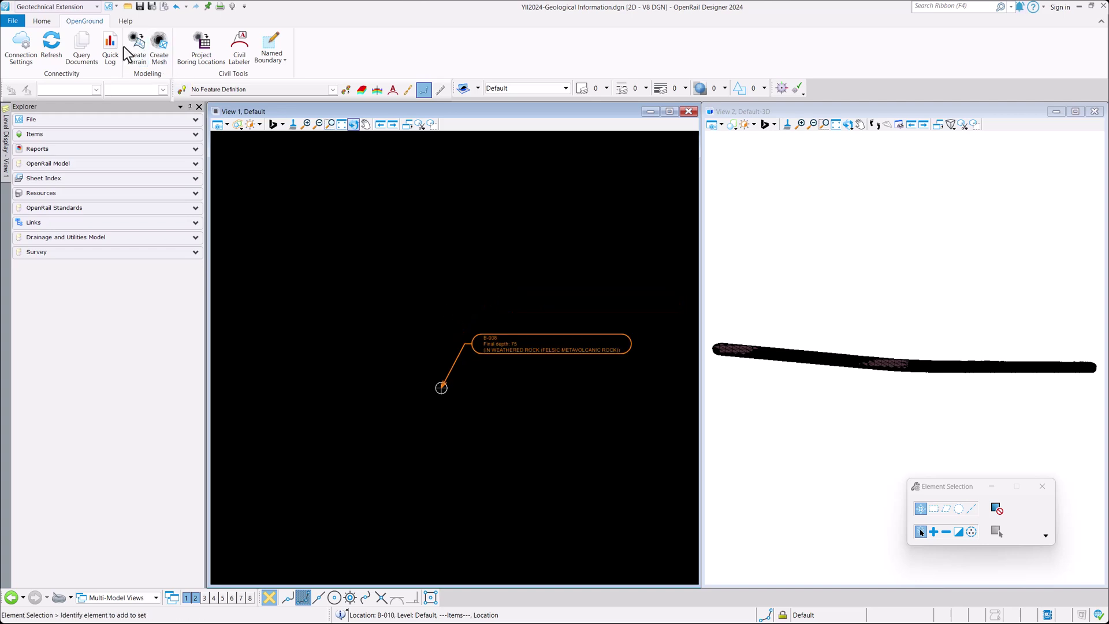
Step: Query the documents attached to borehole B-008, open its core sample photo, and close it
{"action": "left_click", "coordinate": [88, 44]}
{"action": "left_click", "coordinate": [436, 392]}
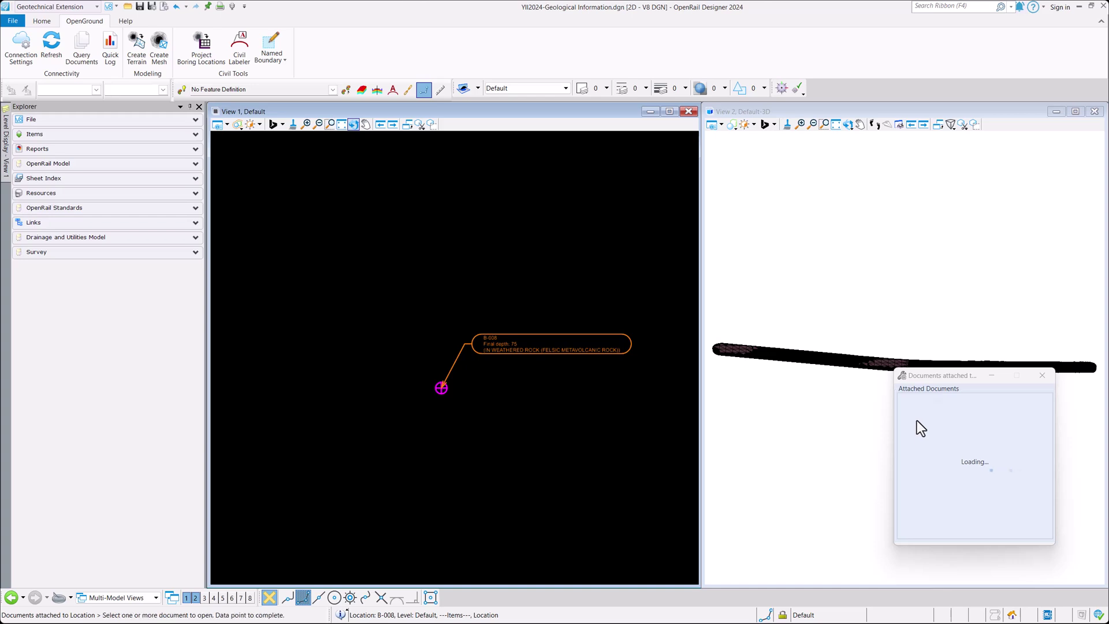
{"action": "left_click", "coordinate": [904, 401]}
{"action": "left_click", "coordinate": [592, 412]}
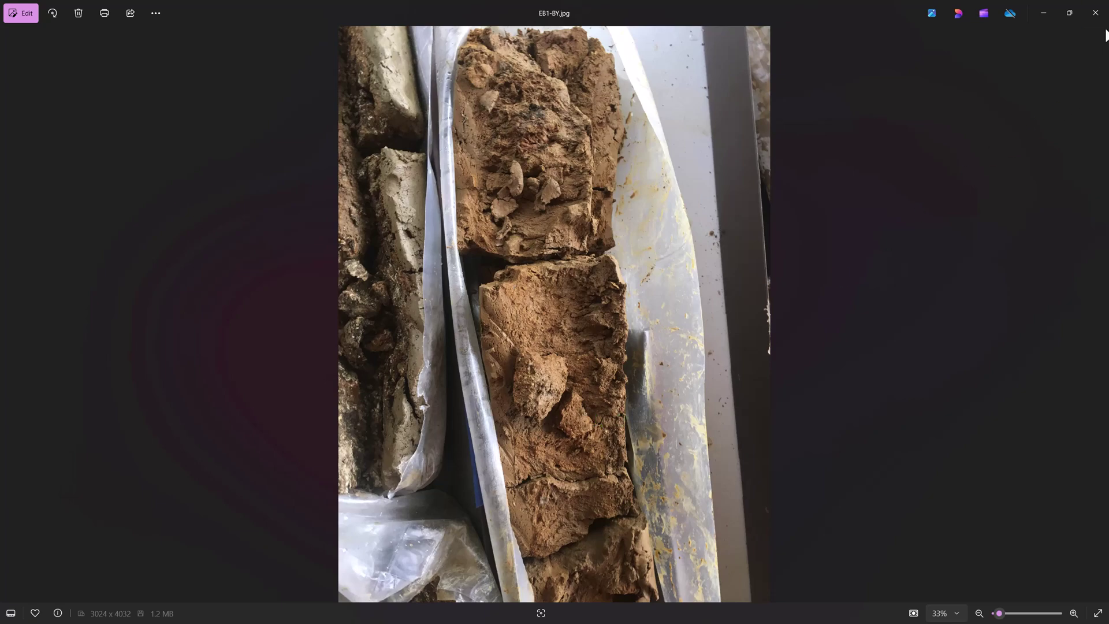
{"action": "left_click", "coordinate": [1094, 13]}
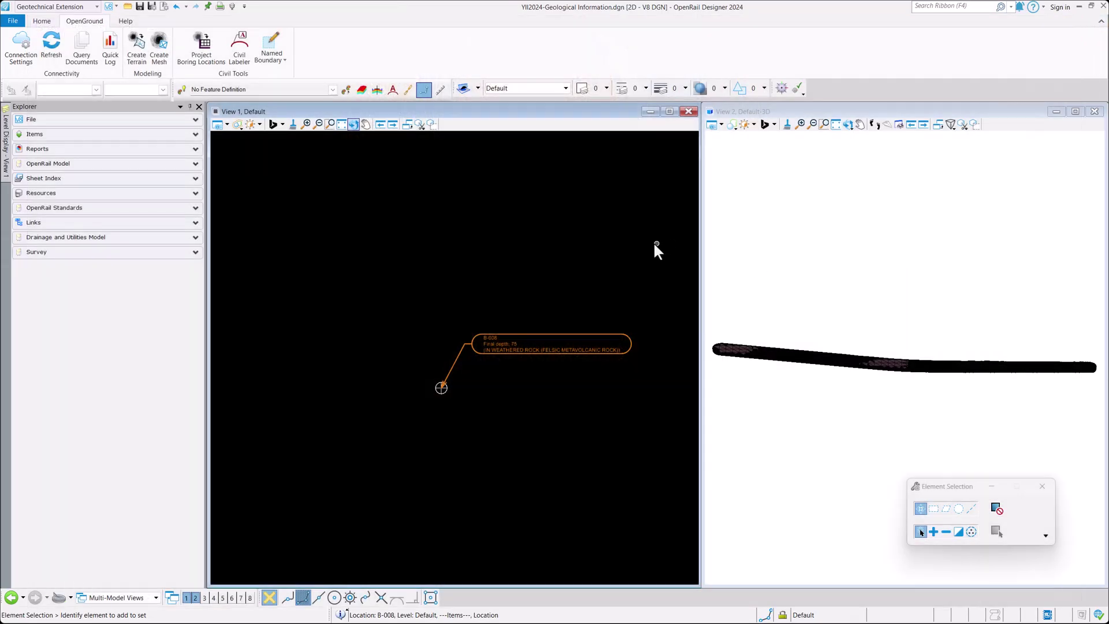
Step: Generate a Quick Log for borehole B-008 using the default options and view the report through its last sheet
{"action": "left_click", "coordinate": [110, 47]}
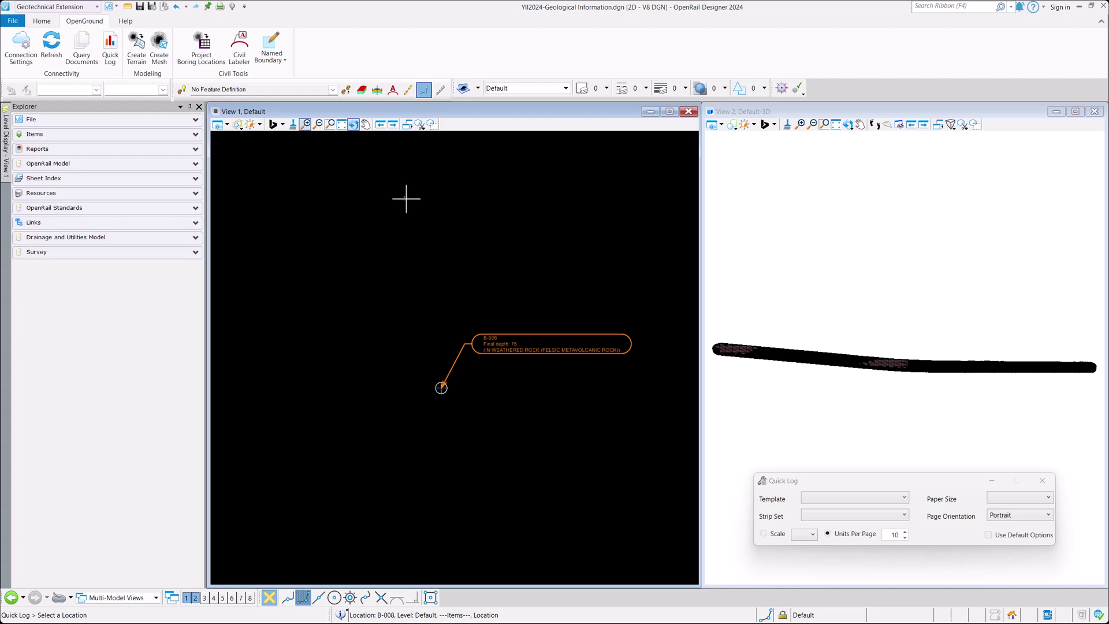
{"action": "left_click", "coordinate": [441, 387]}
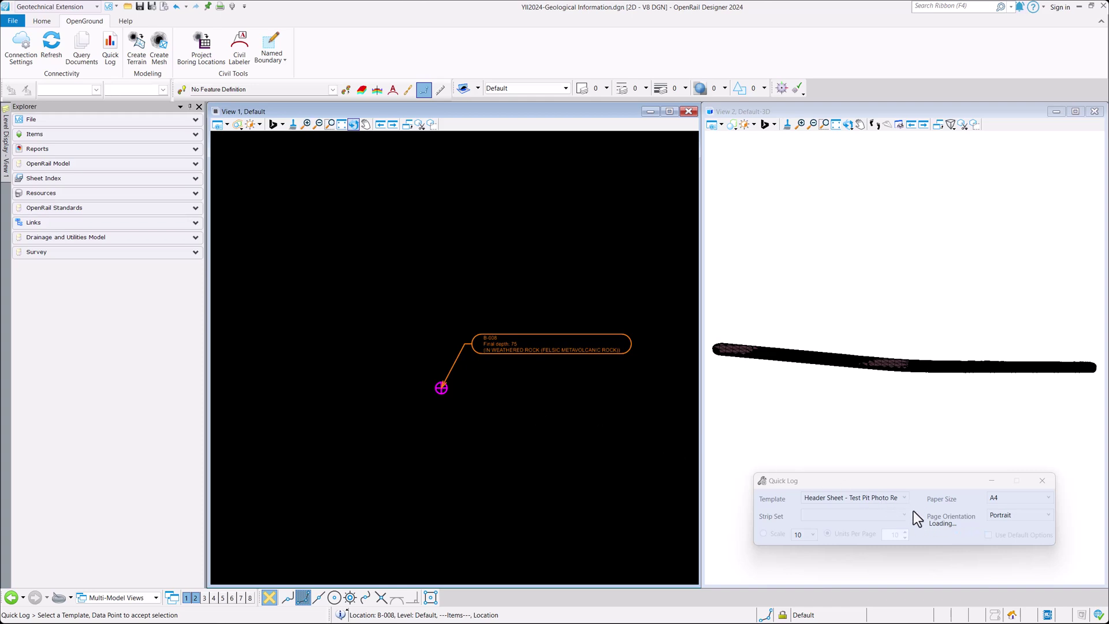
{"action": "left_click", "coordinate": [989, 535]}
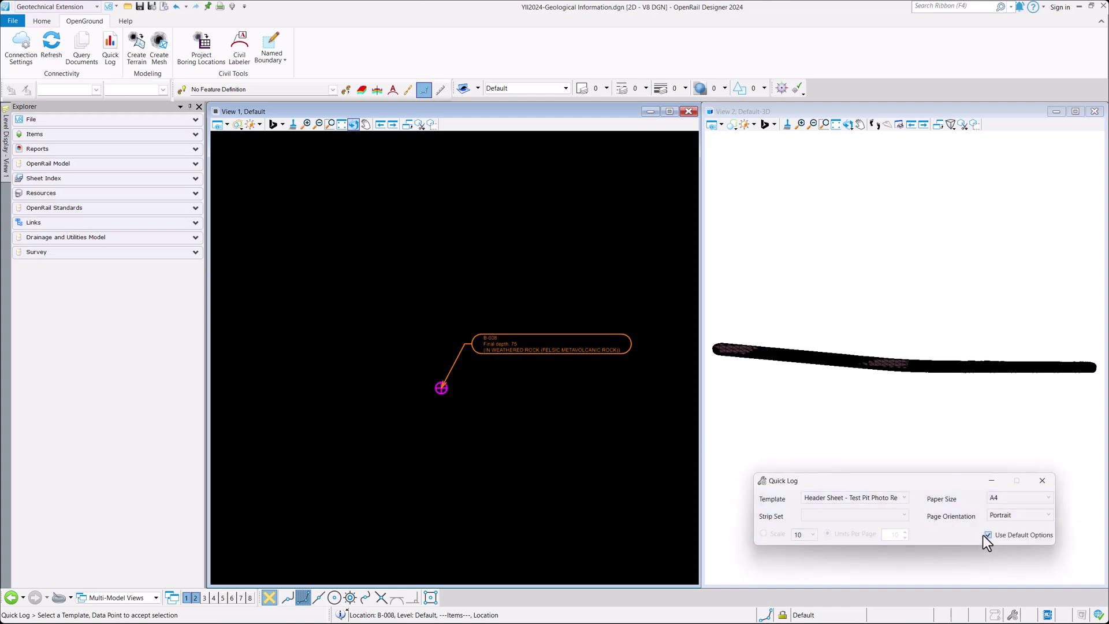
{"action": "left_click", "coordinate": [581, 454]}
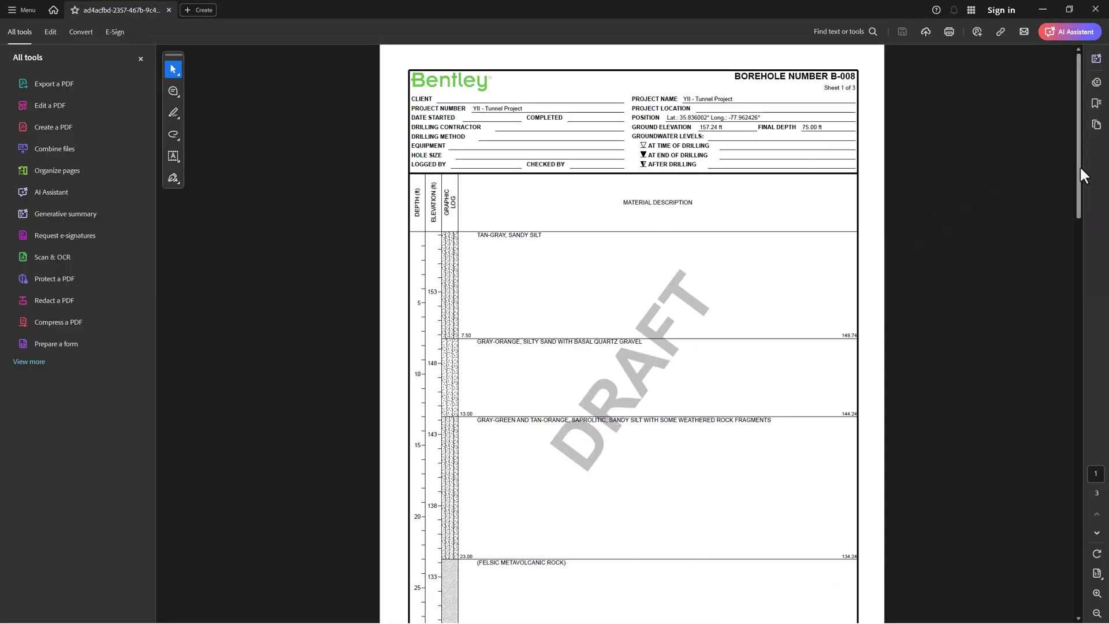
{"action": "left_click_drag", "start_coordinate": [1079, 167], "coordinate": [1051, 541]}
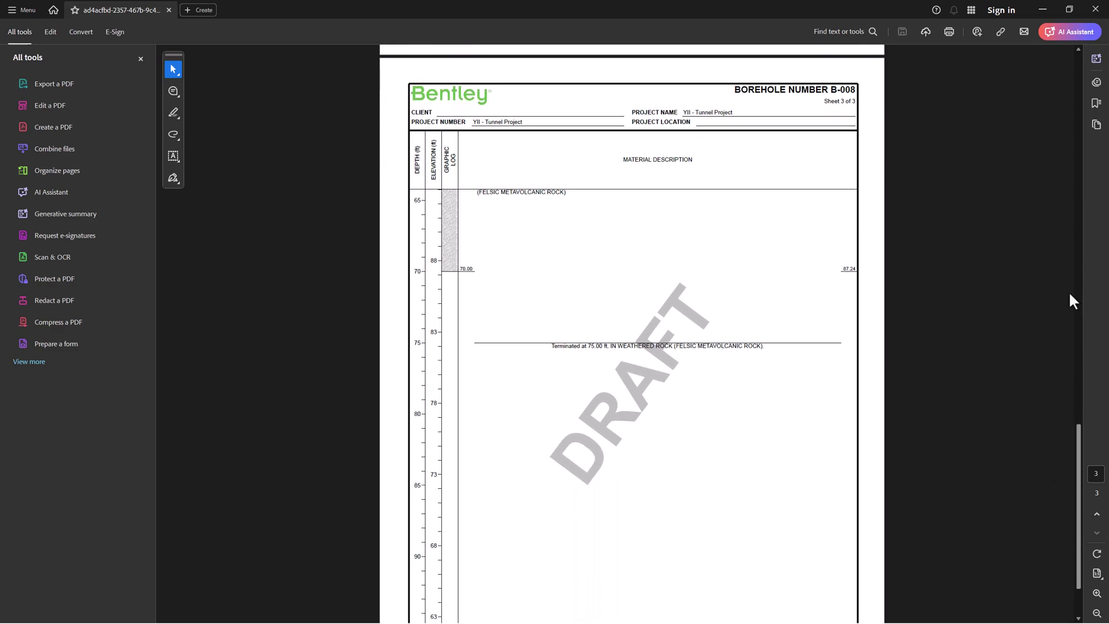
Step: Close the borehole report and import the IFC file YII 20-BSY-Z0-XX-MR-L-00004.ifc from the _Temp\_YII 2024 Demo folder on drive C
{"action": "left_click", "coordinate": [1096, 11]}
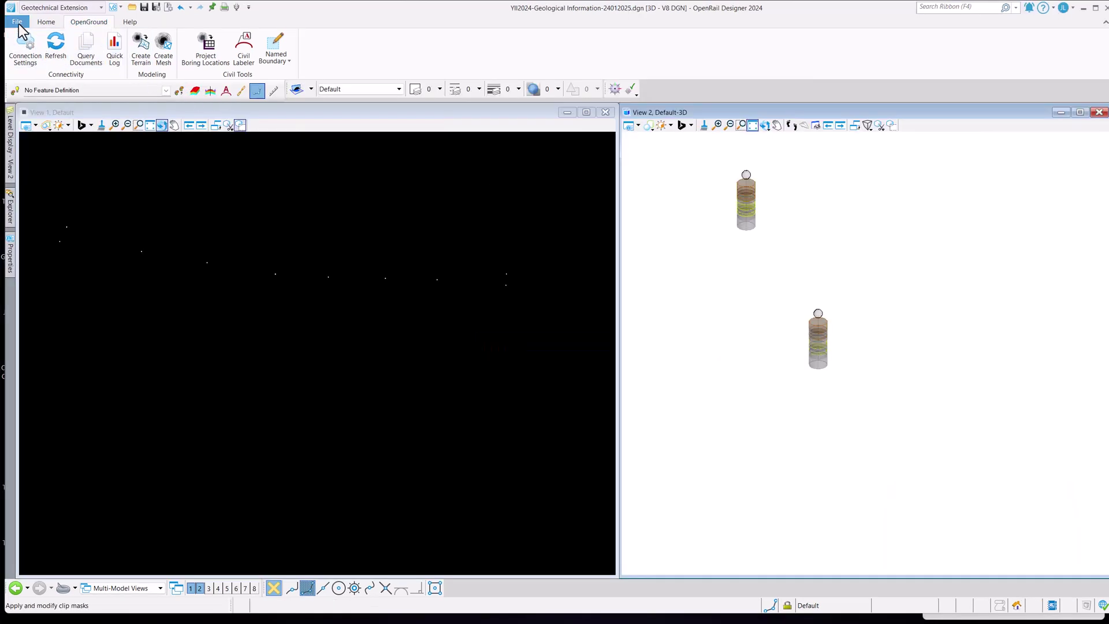
{"action": "left_click", "coordinate": [17, 22]}
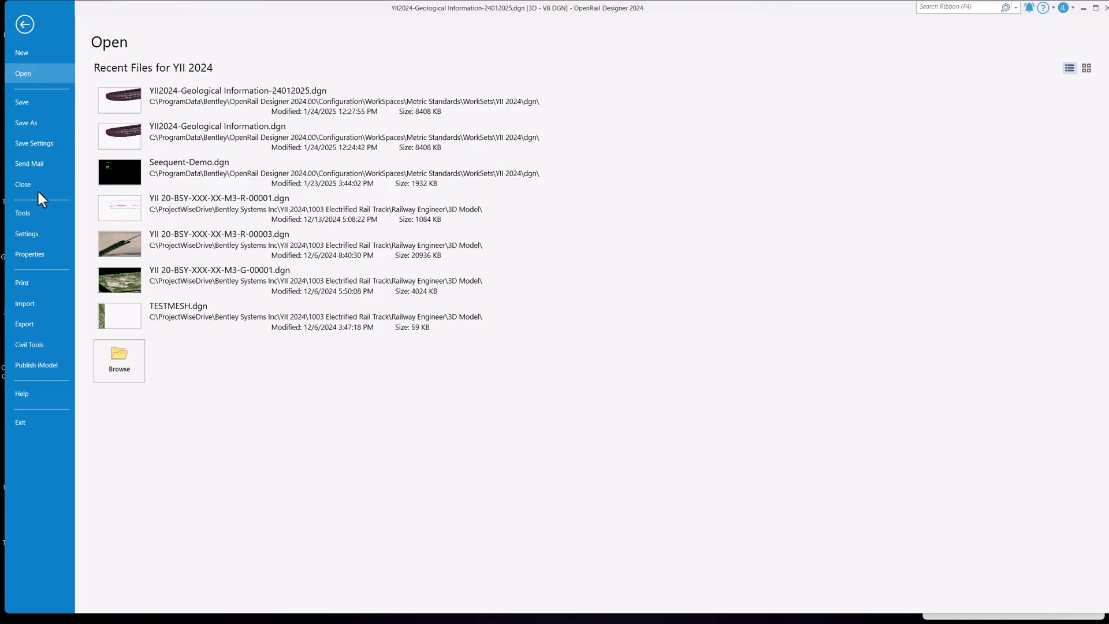
{"action": "left_click", "coordinate": [49, 296]}
{"action": "left_click", "coordinate": [171, 87]}
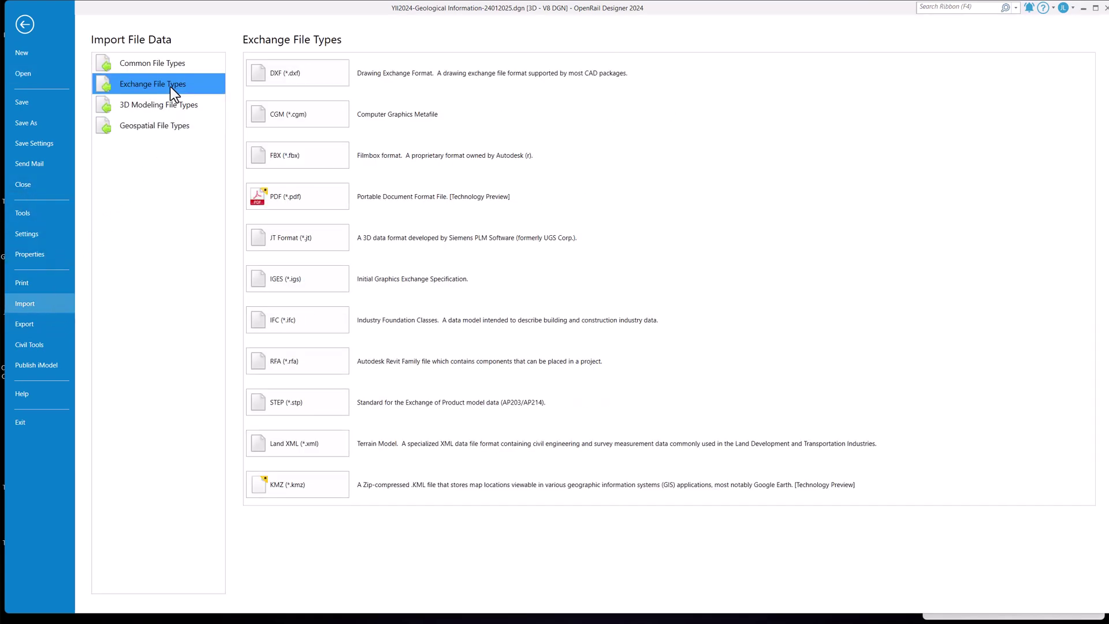
{"action": "left_click", "coordinate": [283, 320]}
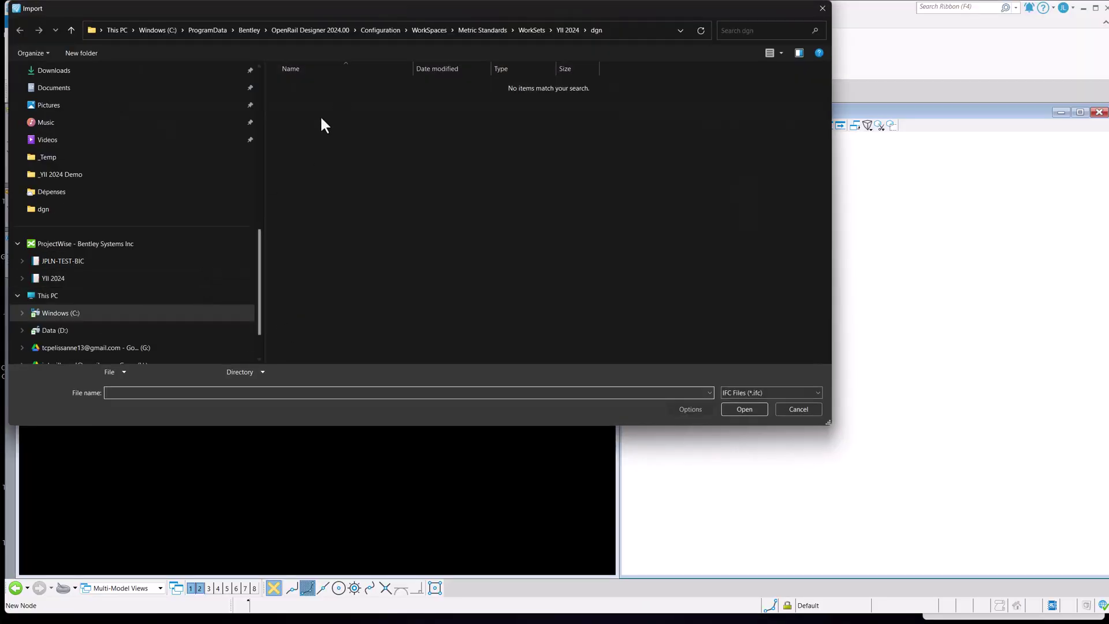
{"action": "left_click", "coordinate": [133, 313]}
{"action": "double_click", "coordinate": [344, 83]}
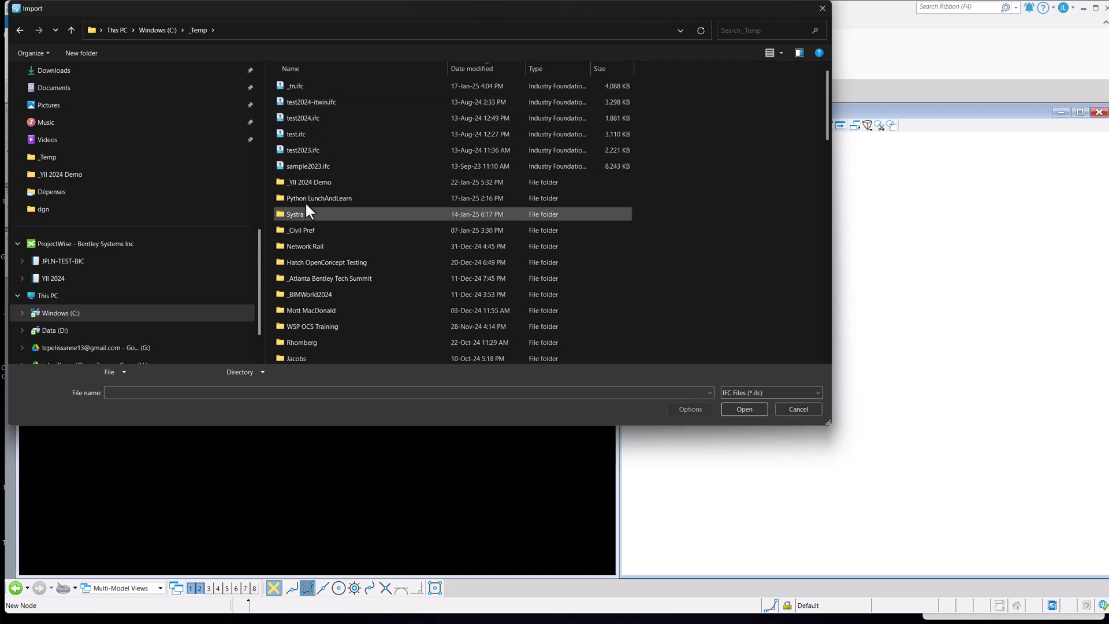
{"action": "left_click", "coordinate": [307, 184]}
{"action": "double_click", "coordinate": [306, 181]}
{"action": "left_click", "coordinate": [308, 85]}
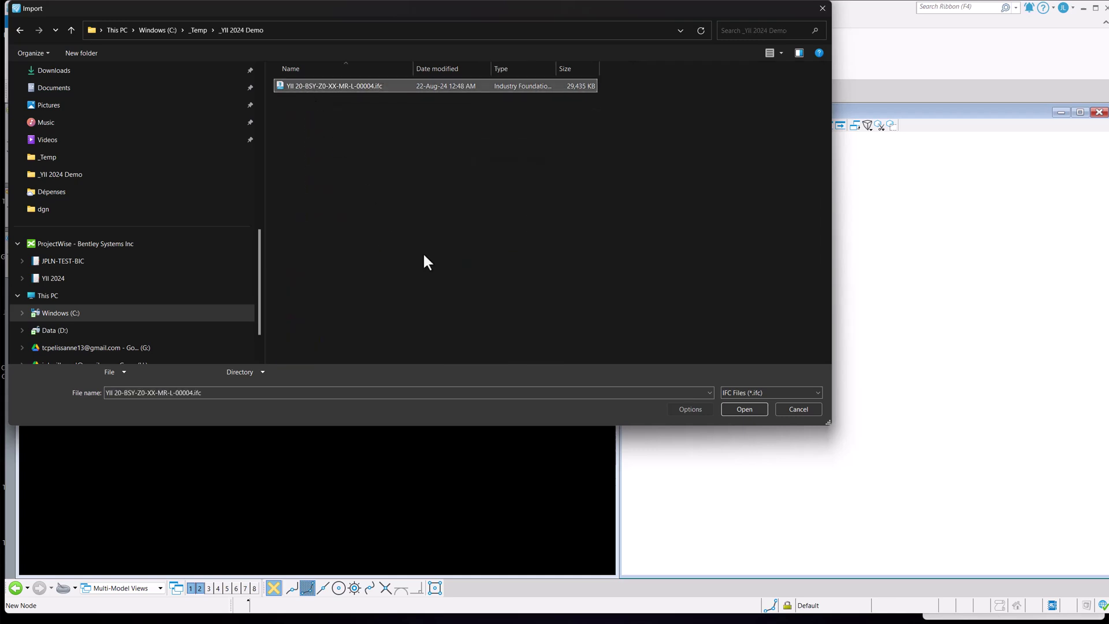
{"action": "left_click", "coordinate": [743, 409]}
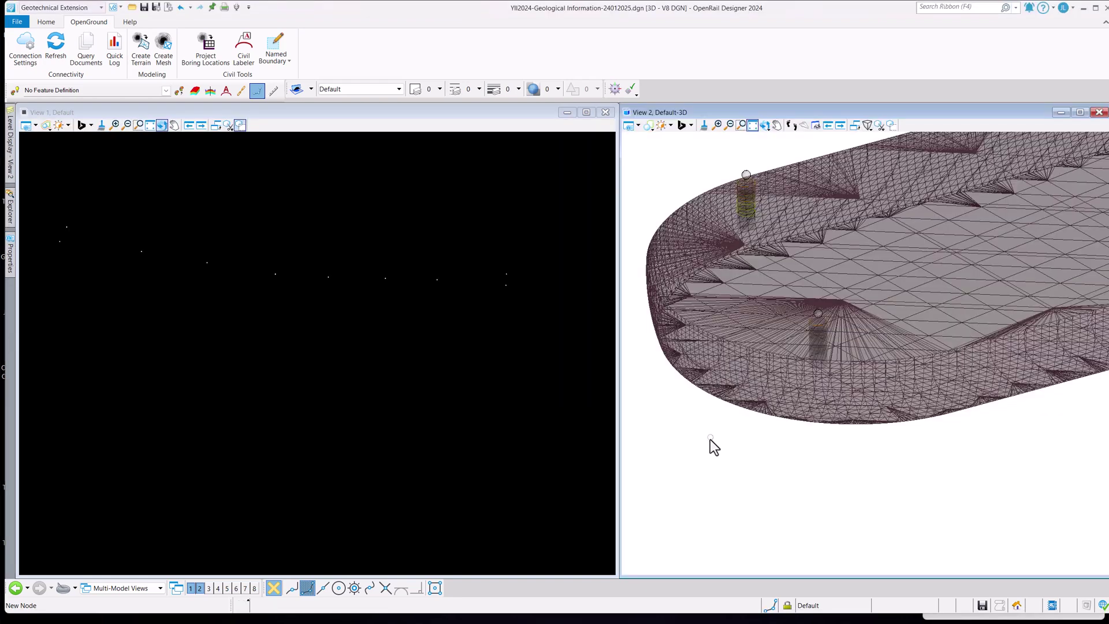
Step: Keep the Properties and Explorer panes open and list the properties of the imported IfcBuildingElementProxy items
{"action": "left_click", "coordinate": [9, 254]}
{"action": "left_click", "coordinate": [225, 109]}
{"action": "left_click", "coordinate": [10, 202]}
{"action": "left_click", "coordinate": [194, 108]}
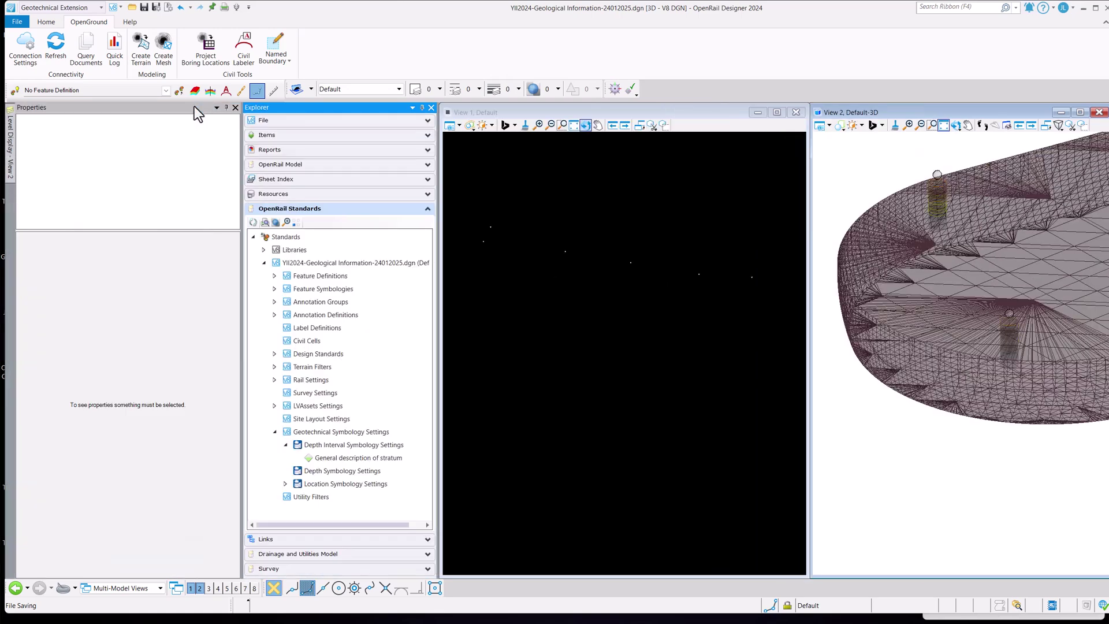
{"action": "left_click", "coordinate": [267, 136]}
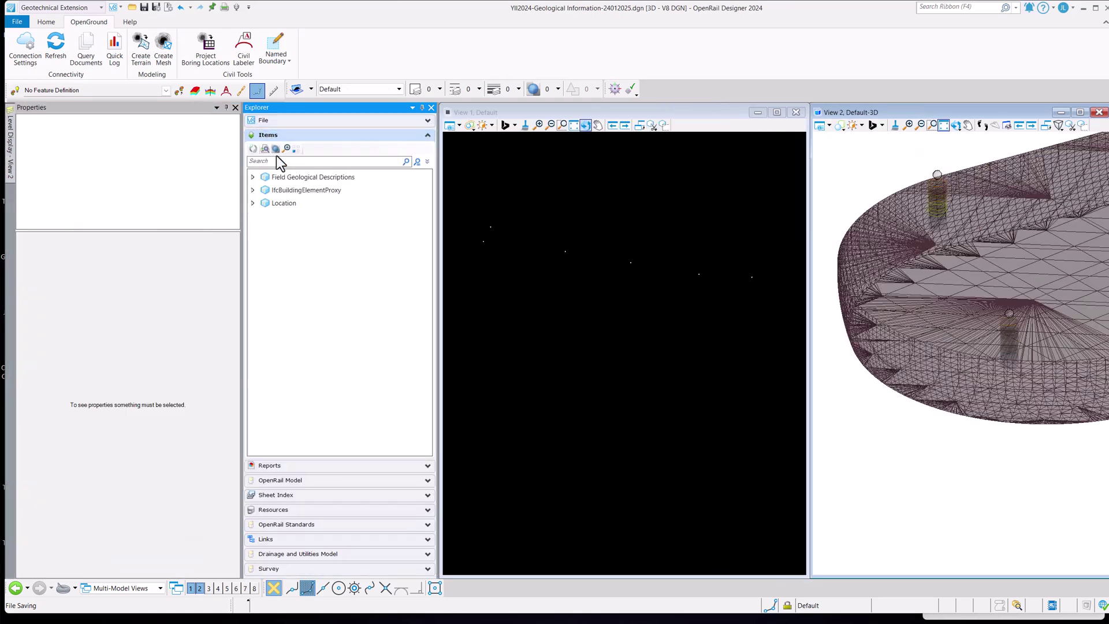
{"action": "left_click", "coordinate": [286, 190]}
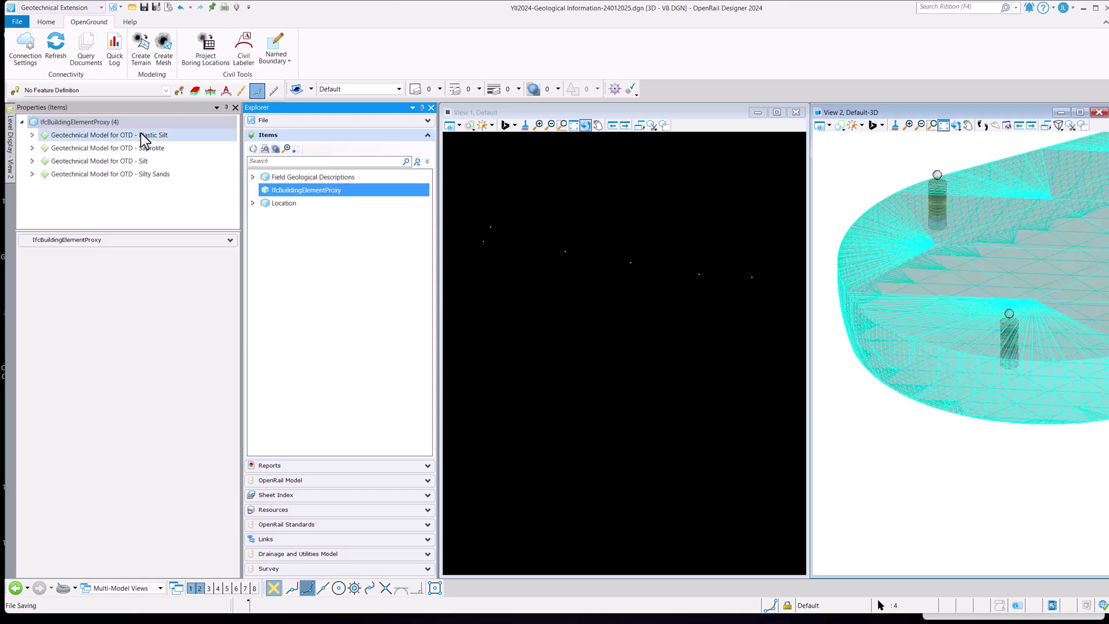
Step: Maximize the 3D view and select only the Geotechnical Model for OTD - Plastic Silt element
{"action": "left_click", "coordinate": [142, 136]}
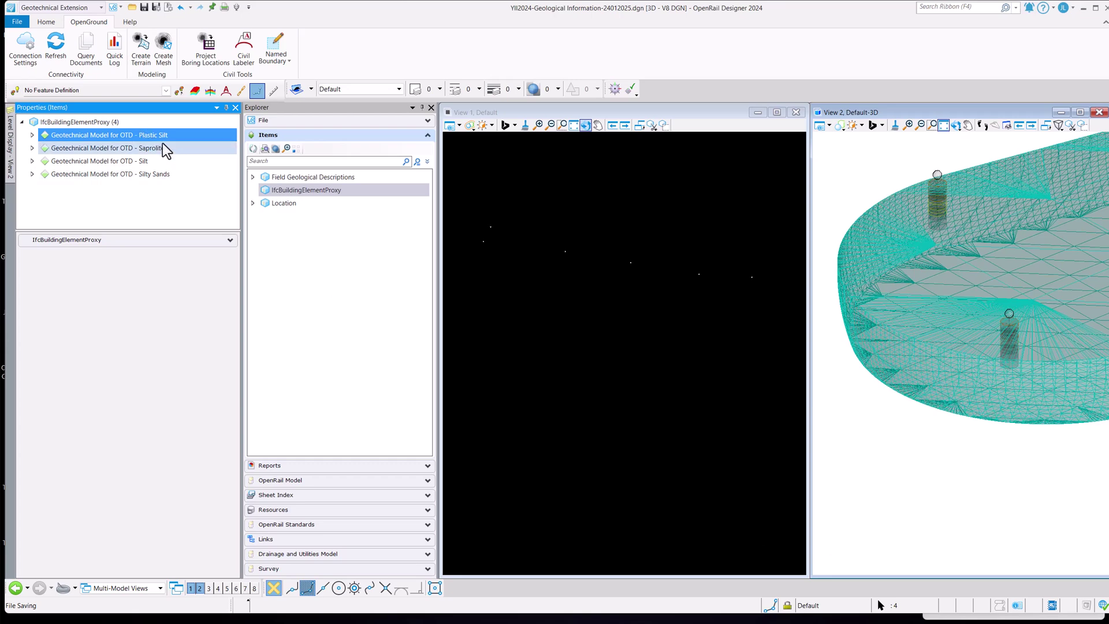
{"action": "right_click", "coordinate": [161, 136]}
{"action": "left_click", "coordinate": [882, 472]}
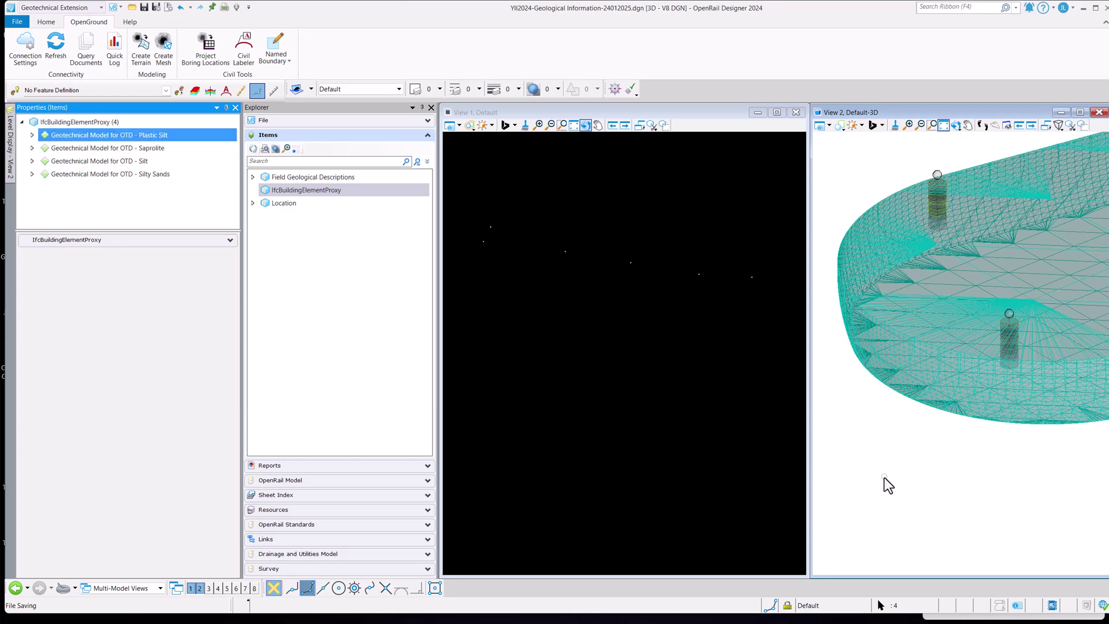
{"action": "scroll", "coordinate": [883, 472], "scroll_direction": "down", "scroll_amount": 2}
{"action": "scroll", "coordinate": [883, 472], "scroll_direction": "down", "scroll_amount": 2}
{"action": "left_click", "coordinate": [1077, 112]}
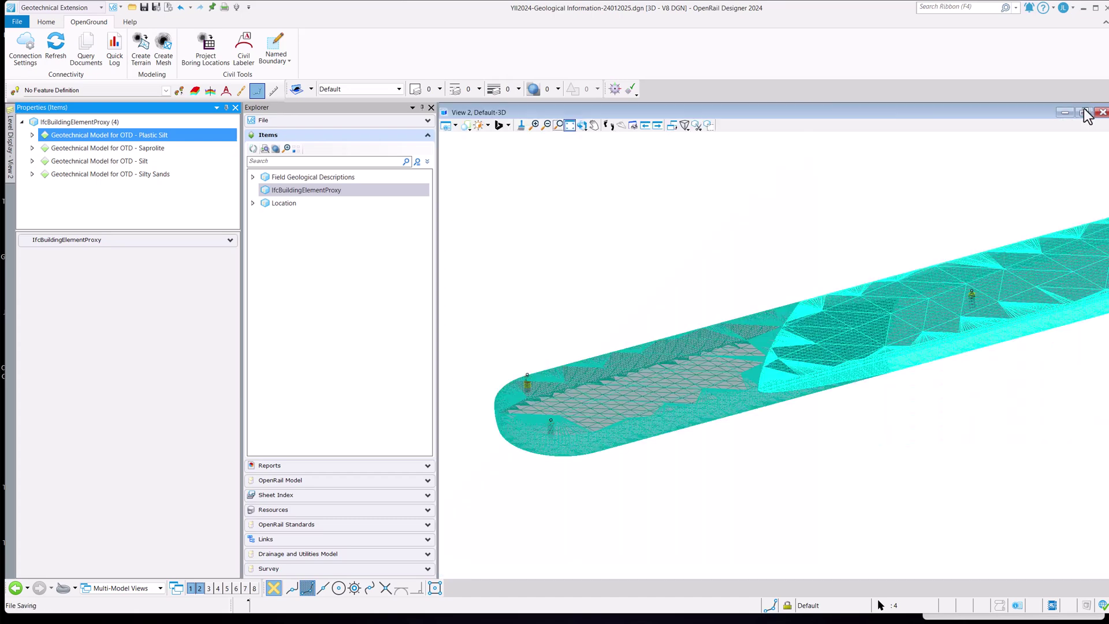
{"action": "scroll", "coordinate": [731, 333], "scroll_direction": "down", "scroll_amount": 4}
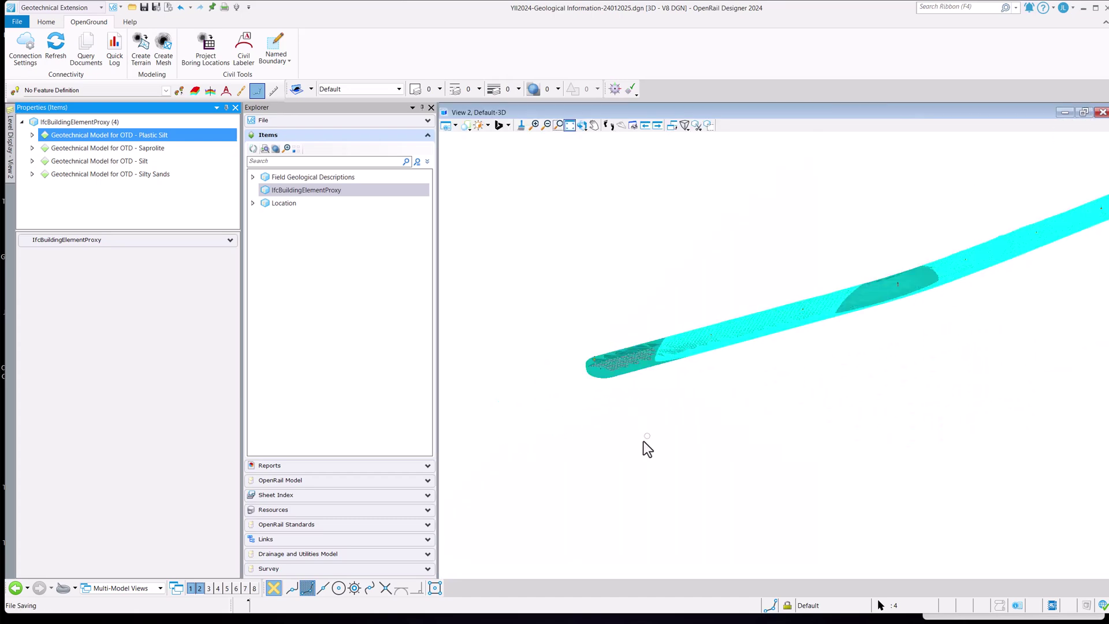
{"action": "scroll", "coordinate": [908, 398], "scroll_direction": "up", "scroll_amount": 1}
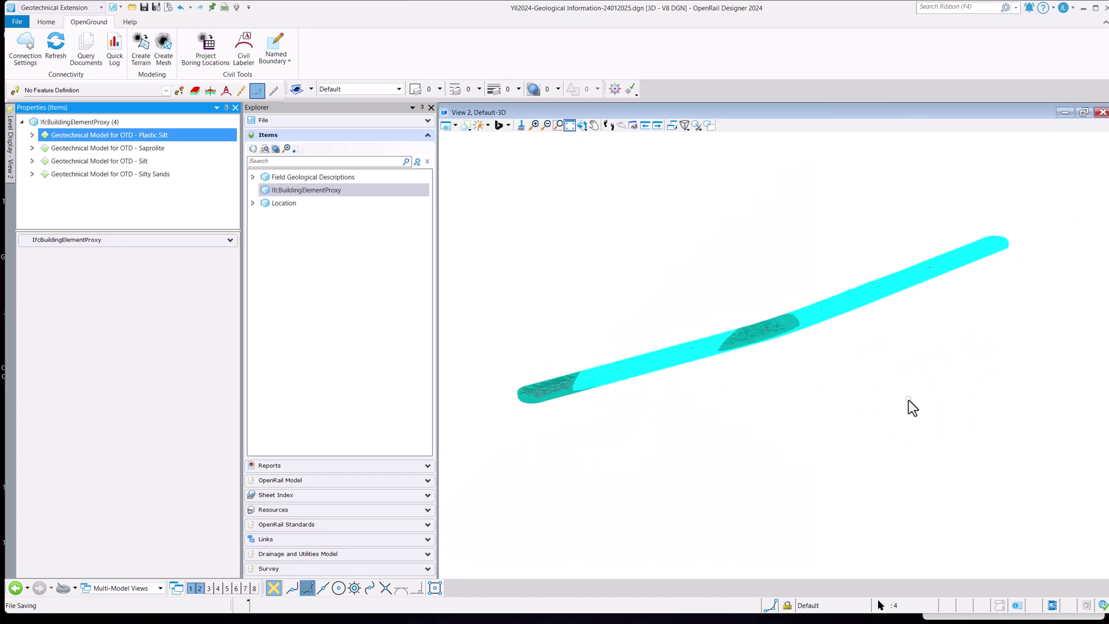
{"action": "right_click", "coordinate": [154, 136]}
{"action": "left_click", "coordinate": [167, 144]}
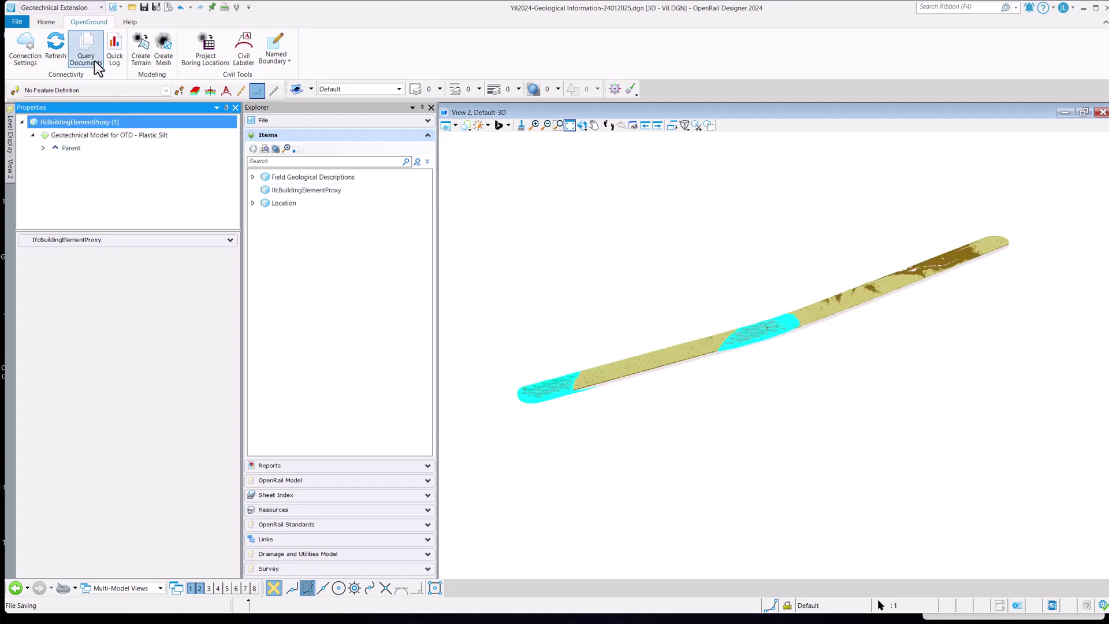
Step: Switch to the OpenRail Modeling workflow and apply the geological mesh feature definition Plastic Silt to the selected model
{"action": "left_click", "coordinate": [50, 11]}
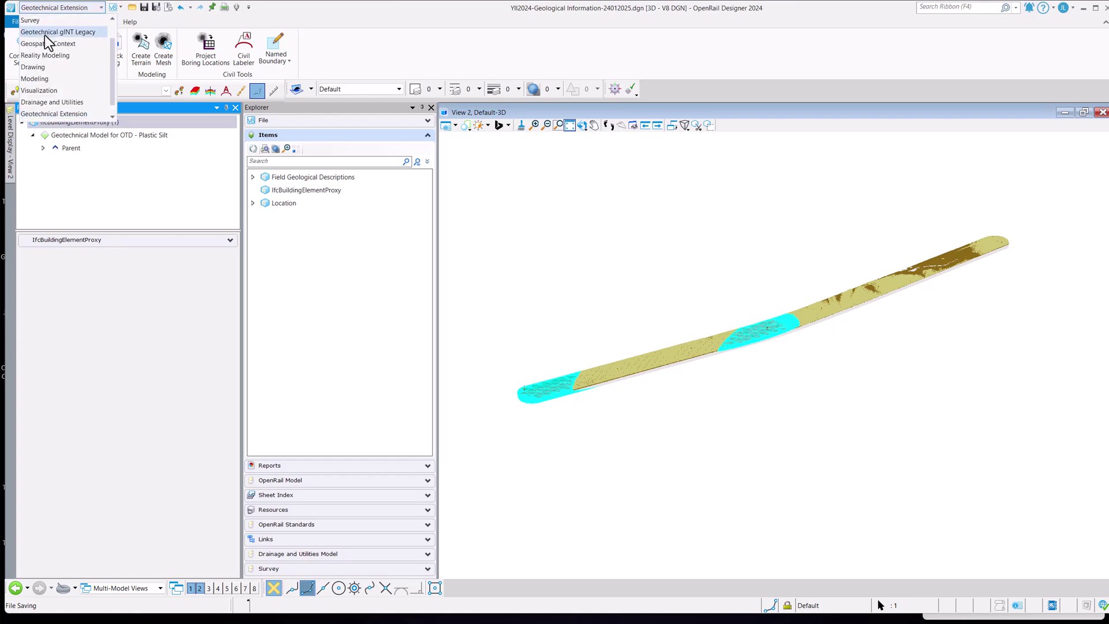
{"action": "scroll", "coordinate": [41, 52], "scroll_direction": "up", "scroll_amount": 2}
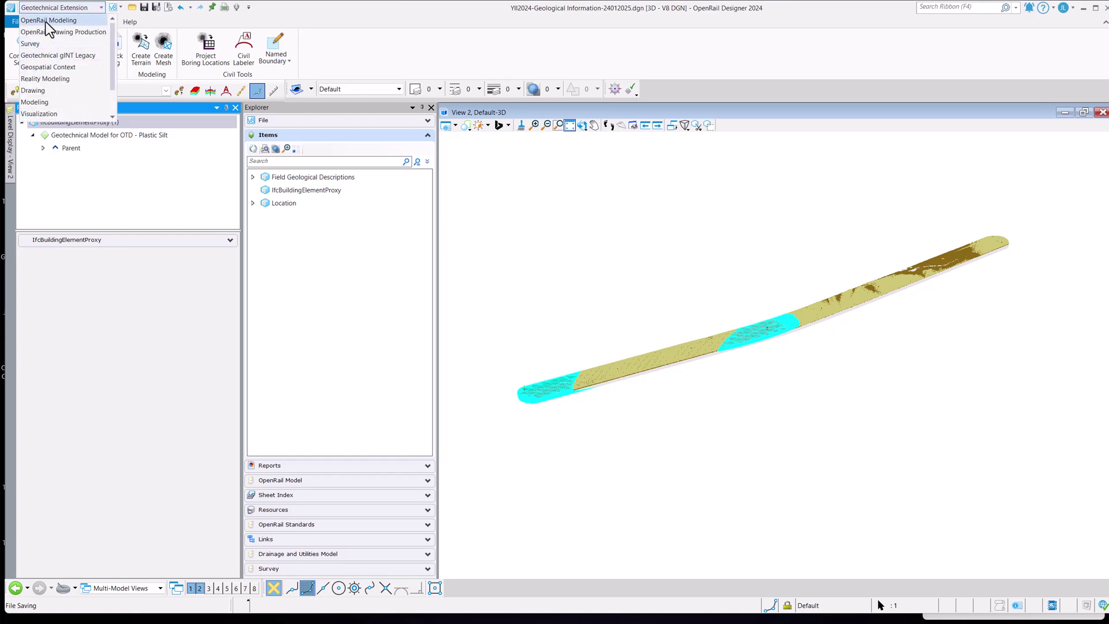
{"action": "left_click", "coordinate": [46, 20]}
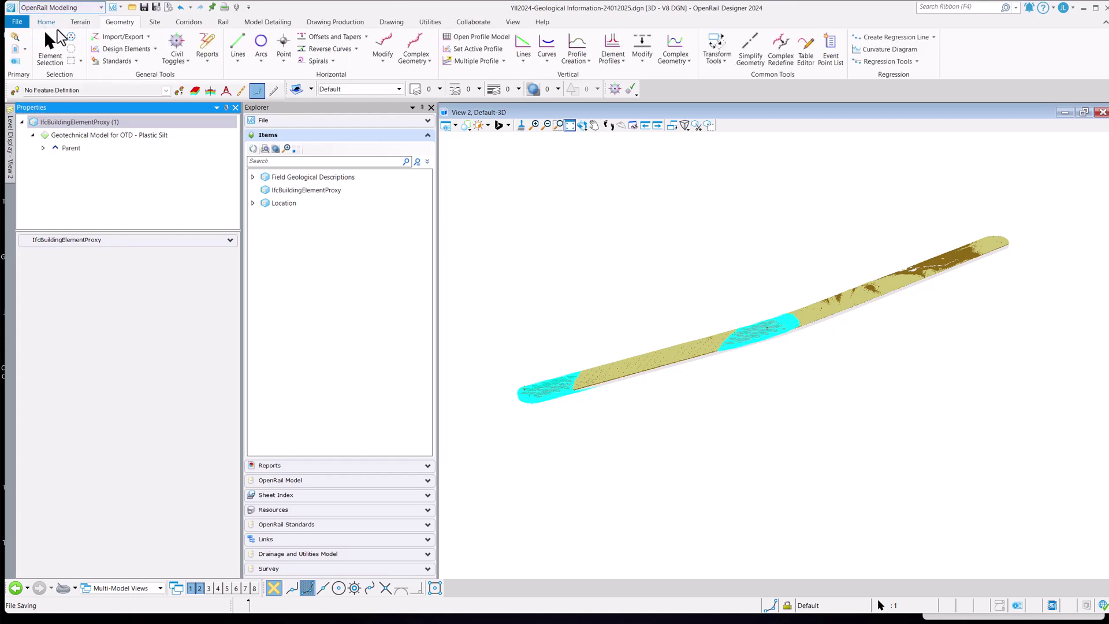
{"action": "left_click", "coordinate": [136, 62]}
{"action": "left_click", "coordinate": [133, 103]}
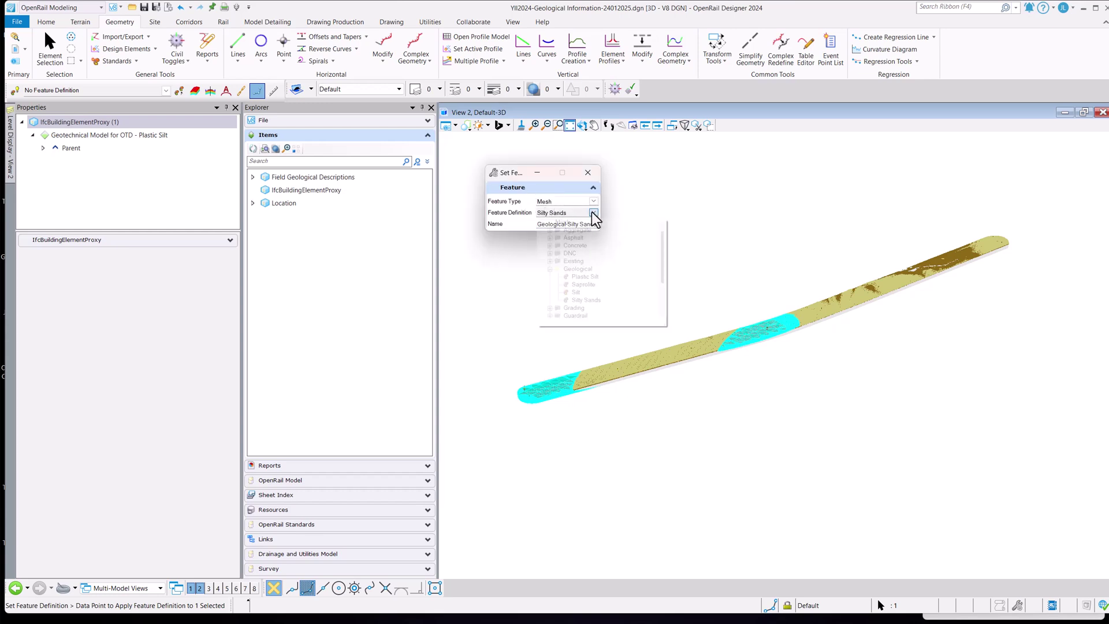
{"action": "left_click", "coordinate": [593, 212]}
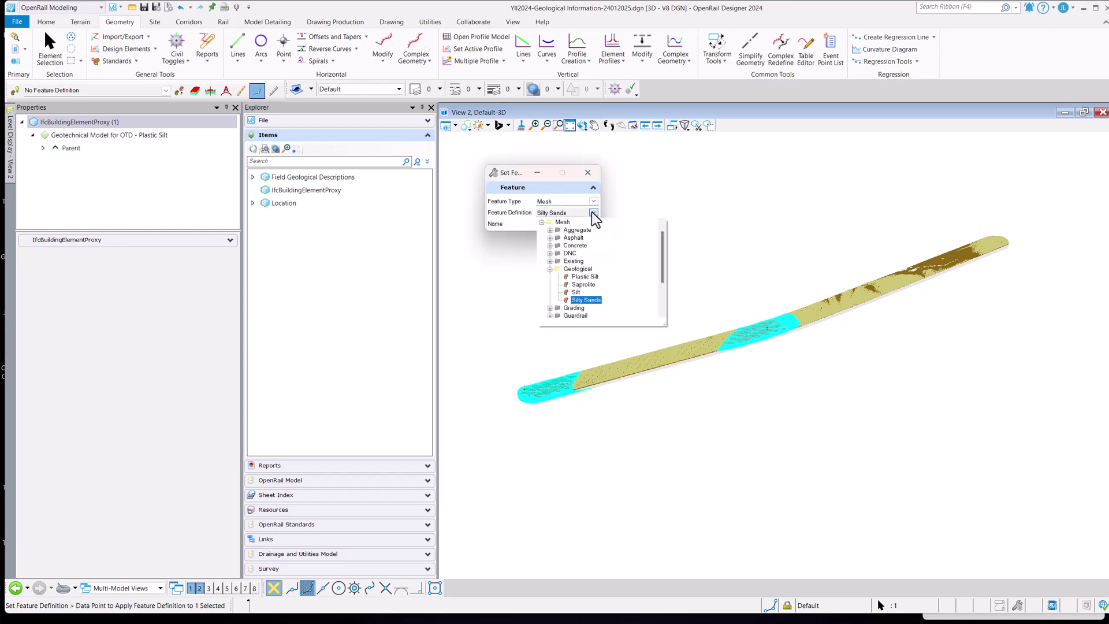
{"action": "left_click", "coordinate": [584, 276]}
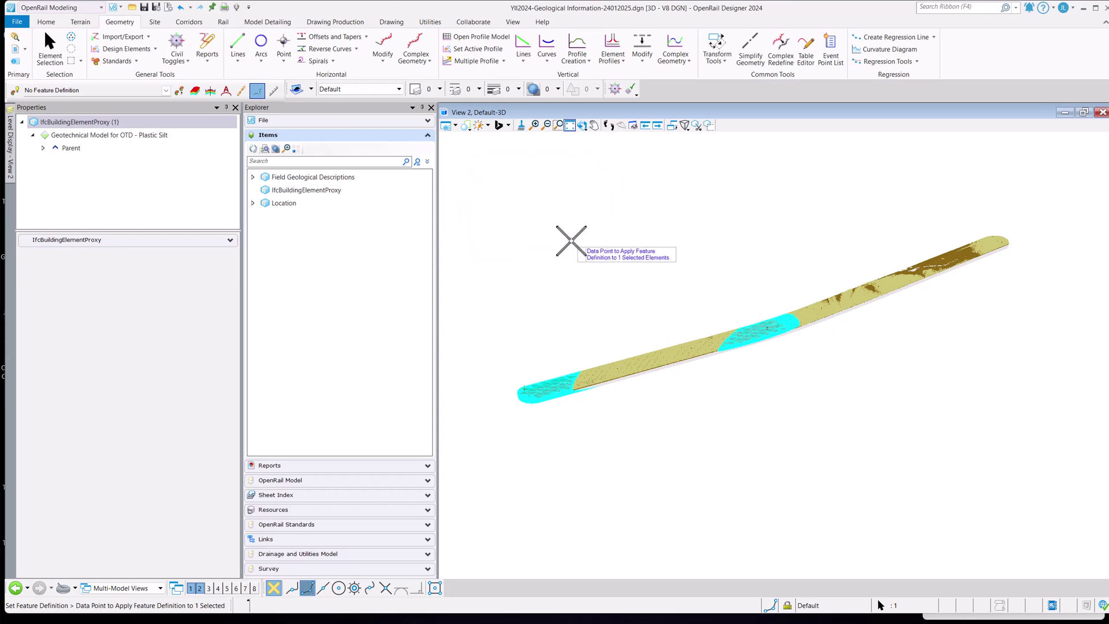
{"action": "left_click", "coordinate": [571, 240]}
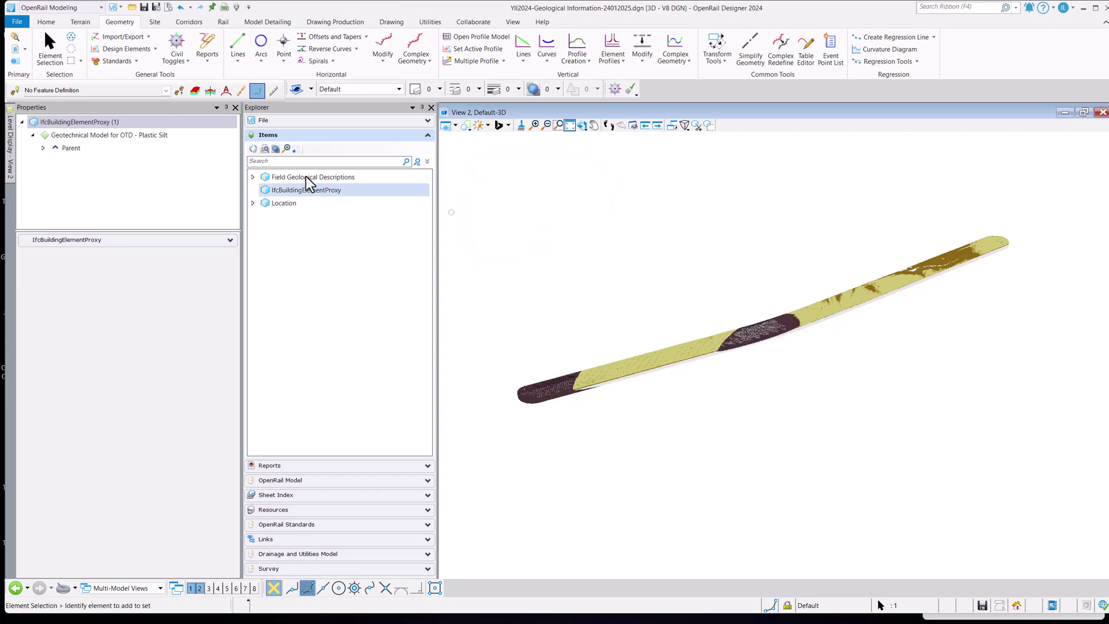
Step: Select only the Saprolite geotechnical model and apply the geological mesh feature definition Saprolite to it
{"action": "left_click", "coordinate": [300, 190]}
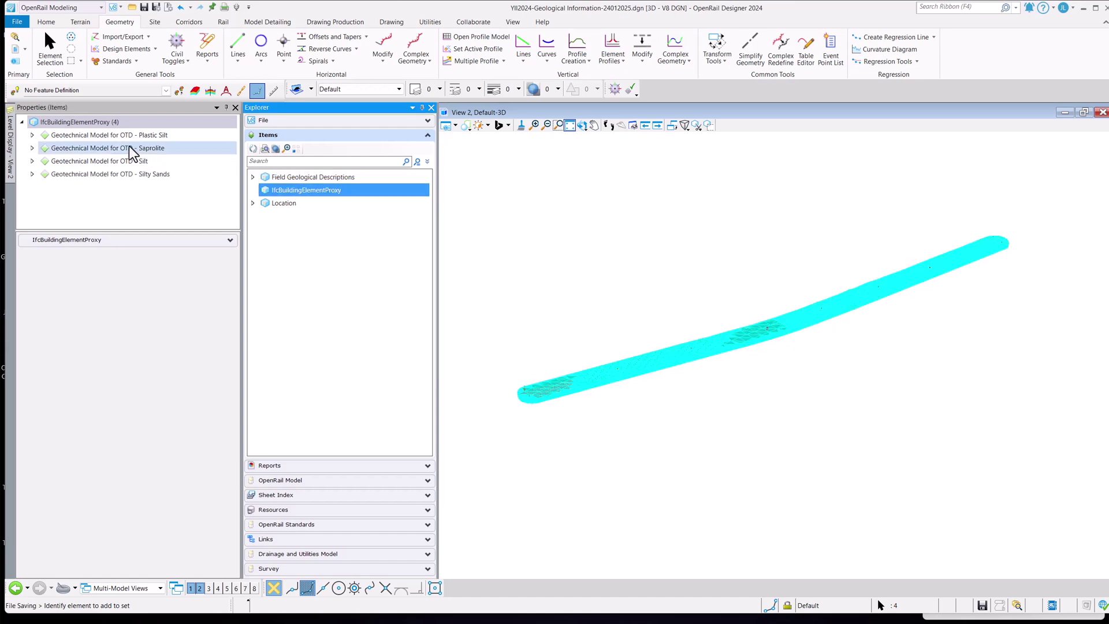
{"action": "right_click", "coordinate": [132, 147]}
{"action": "left_click", "coordinate": [151, 152]}
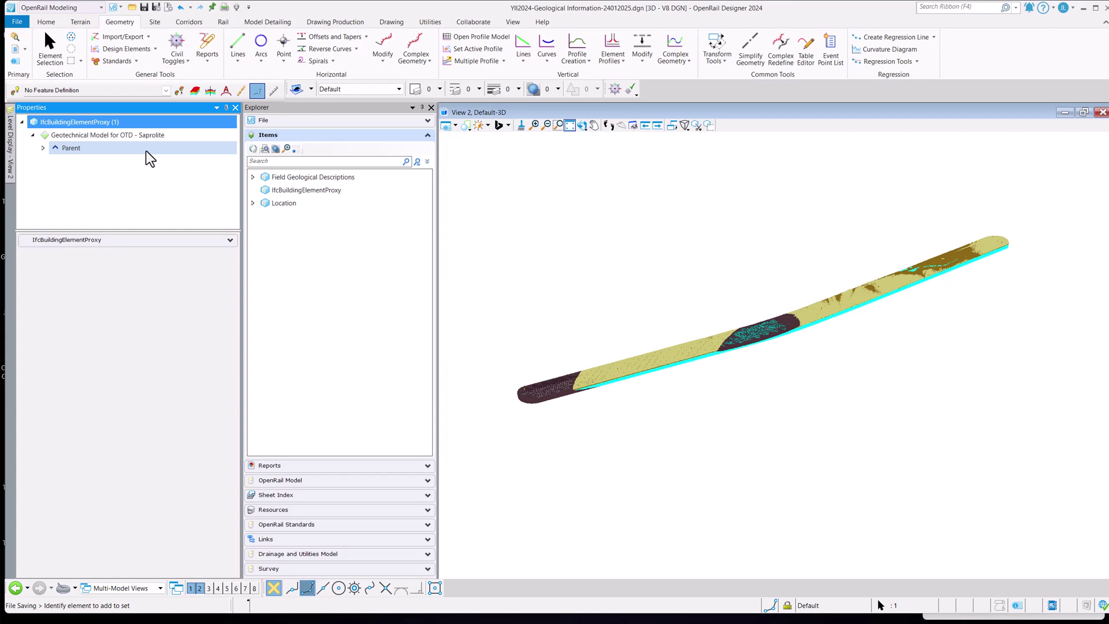
{"action": "left_click", "coordinate": [123, 64]}
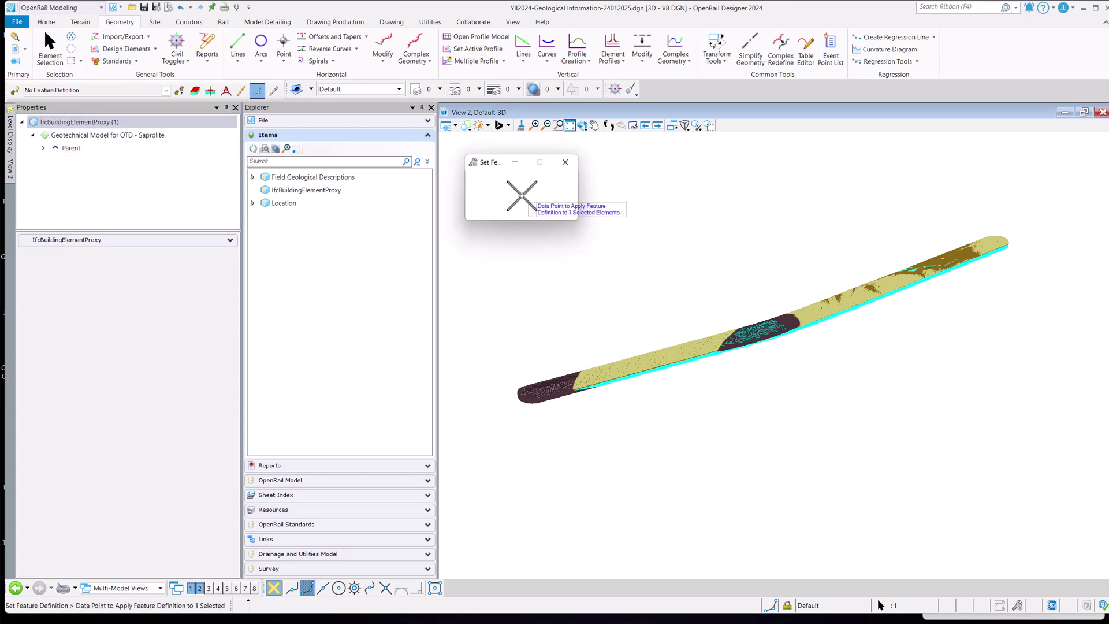
{"action": "left_click", "coordinate": [571, 202]}
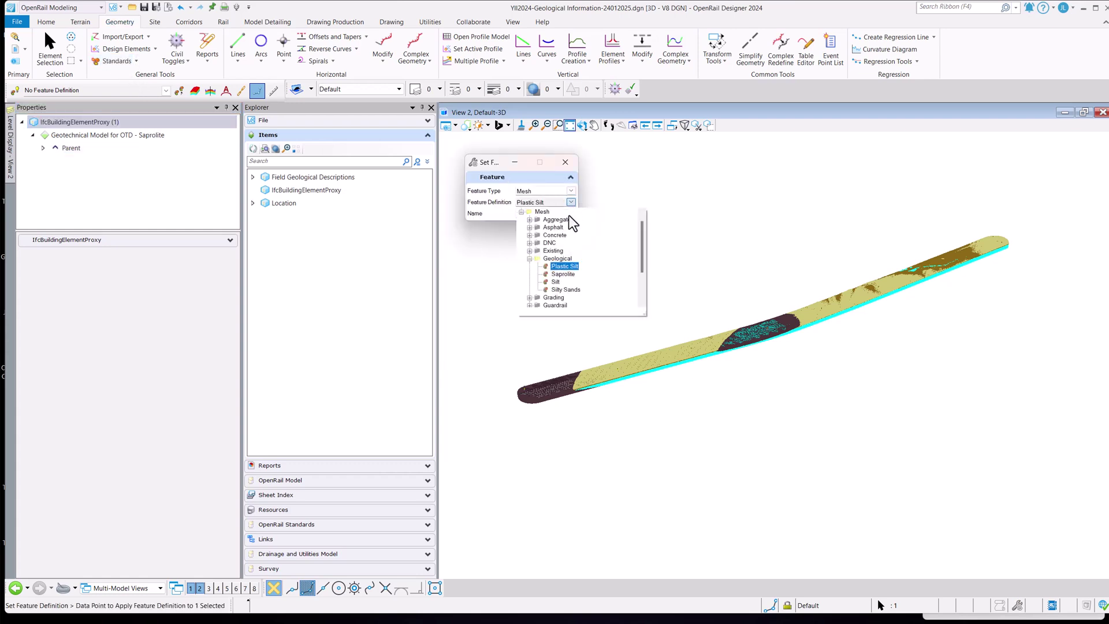
{"action": "left_click", "coordinate": [563, 274]}
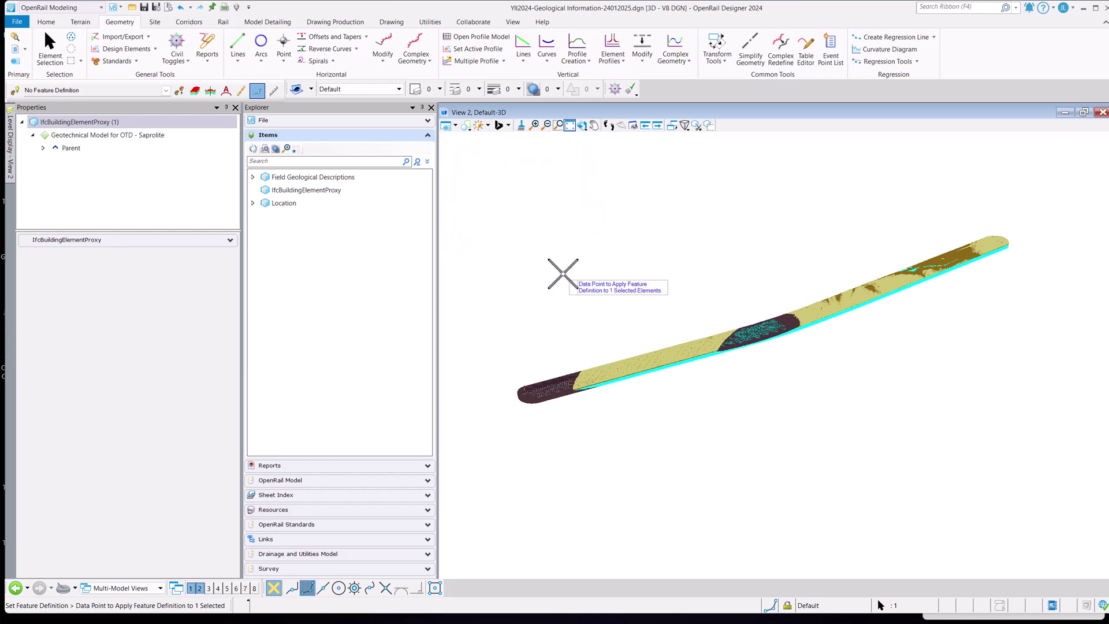
{"action": "left_click", "coordinate": [563, 273]}
Step: Select only the Silt geotechnical model and apply the geological mesh feature definition Silt to it
{"action": "left_click", "coordinate": [287, 191]}
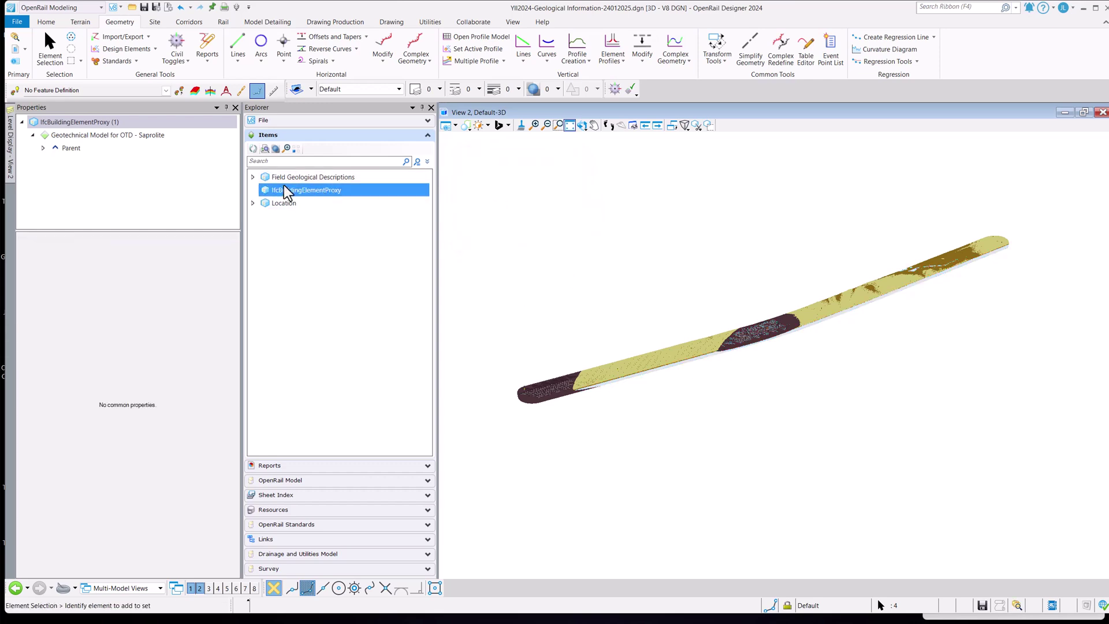
{"action": "right_click", "coordinate": [145, 163]}
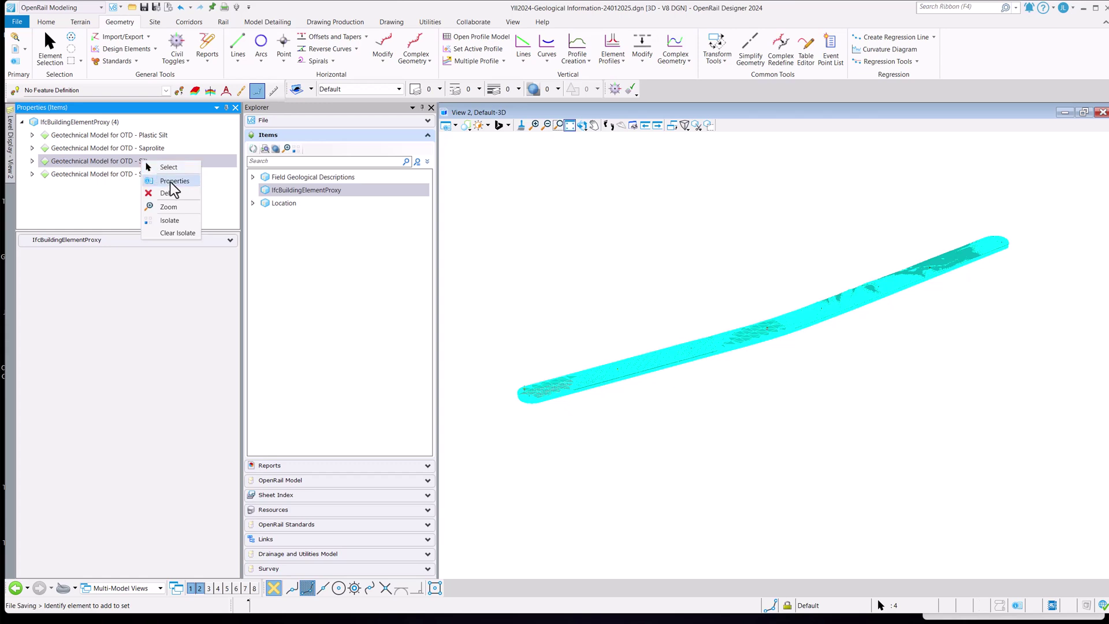
{"action": "left_click", "coordinate": [167, 167]}
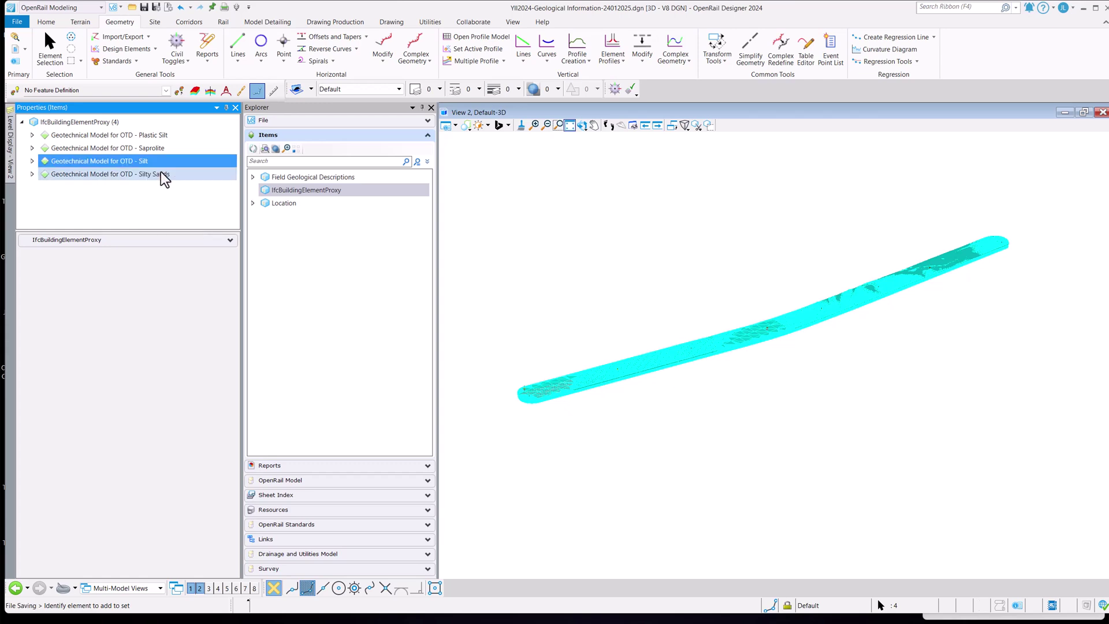
{"action": "left_click", "coordinate": [123, 62]}
{"action": "left_click", "coordinate": [135, 80]}
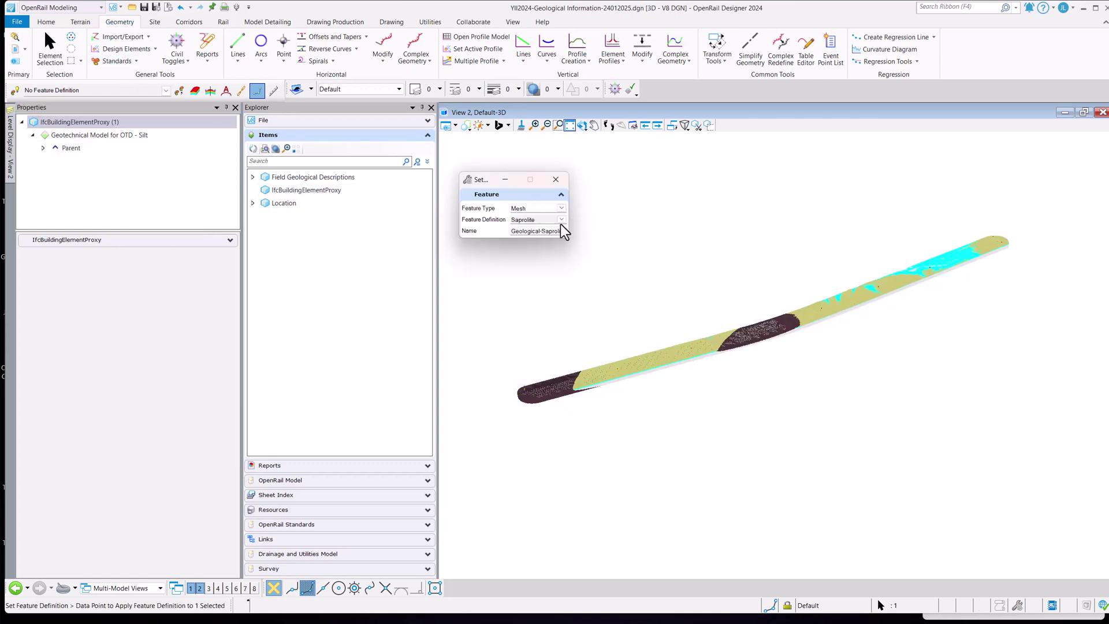
{"action": "left_click", "coordinate": [561, 220]}
{"action": "left_click", "coordinate": [551, 299]}
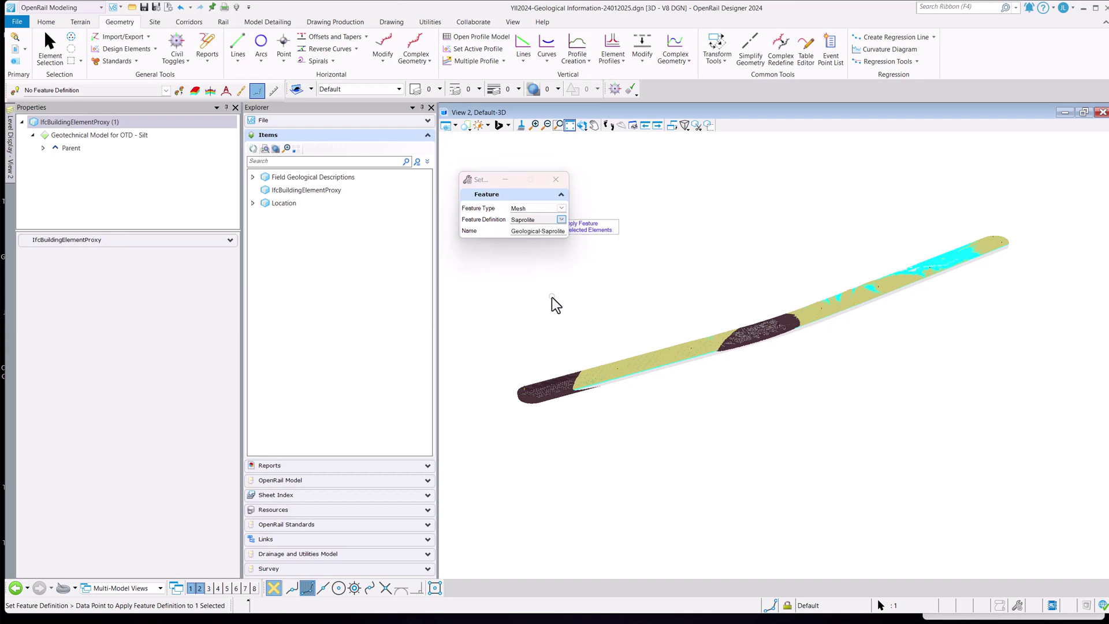
{"action": "left_click", "coordinate": [624, 240]}
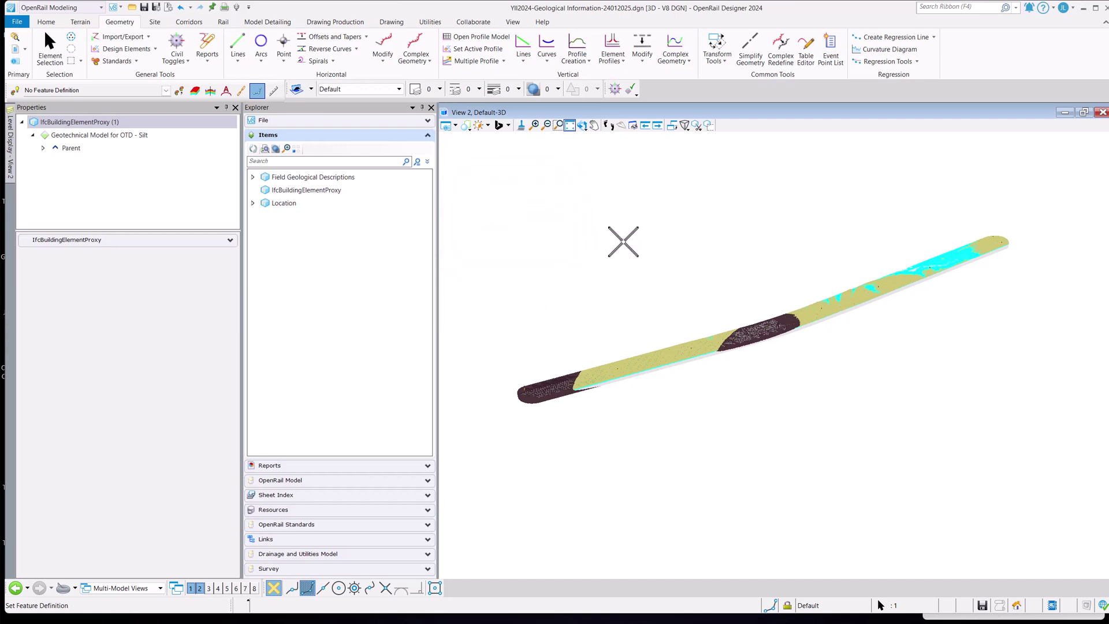
Step: Select only the Silty Sands geotechnical model and apply the geological mesh feature definition Silty Sands to it
{"action": "left_click", "coordinate": [321, 190]}
{"action": "left_click", "coordinate": [146, 174]}
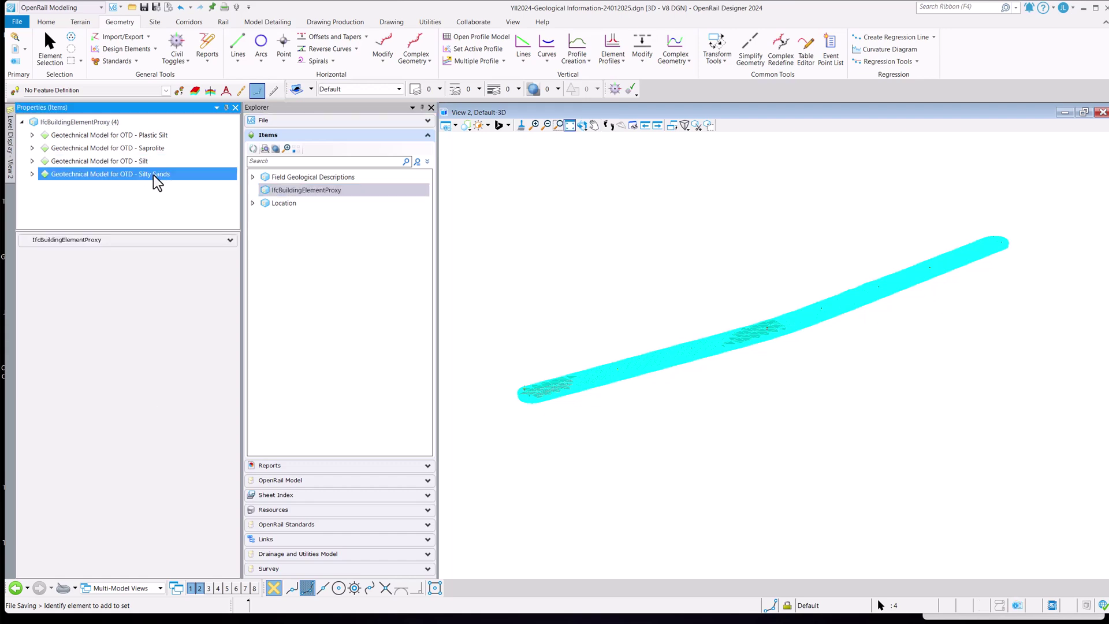
{"action": "right_click", "coordinate": [155, 174]}
{"action": "left_click", "coordinate": [169, 176]}
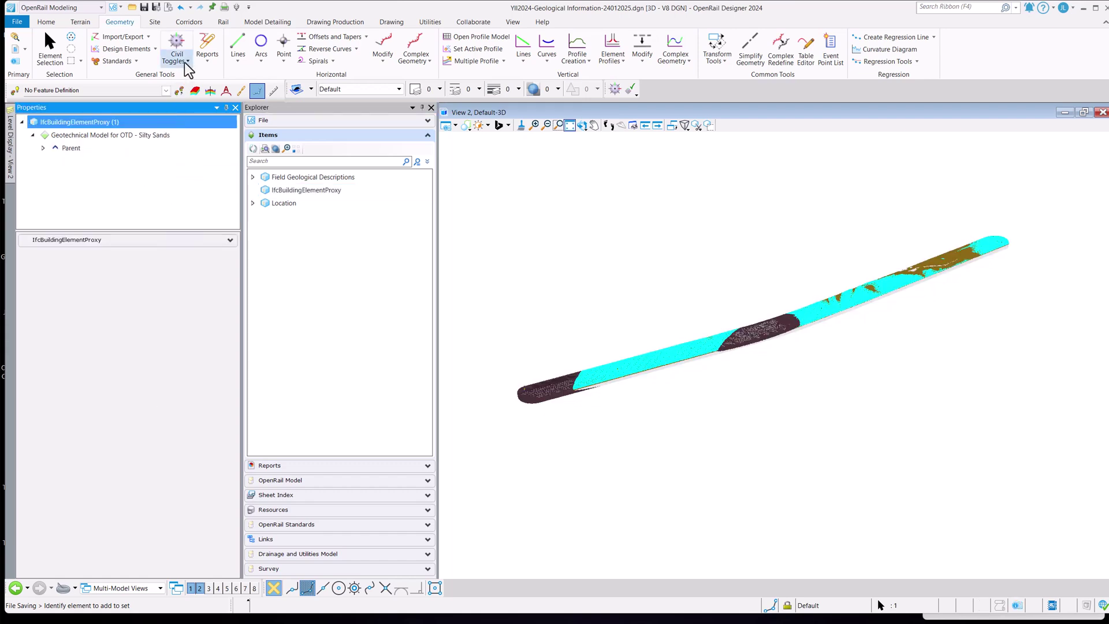
{"action": "left_click", "coordinate": [129, 64]}
{"action": "left_click", "coordinate": [155, 77]}
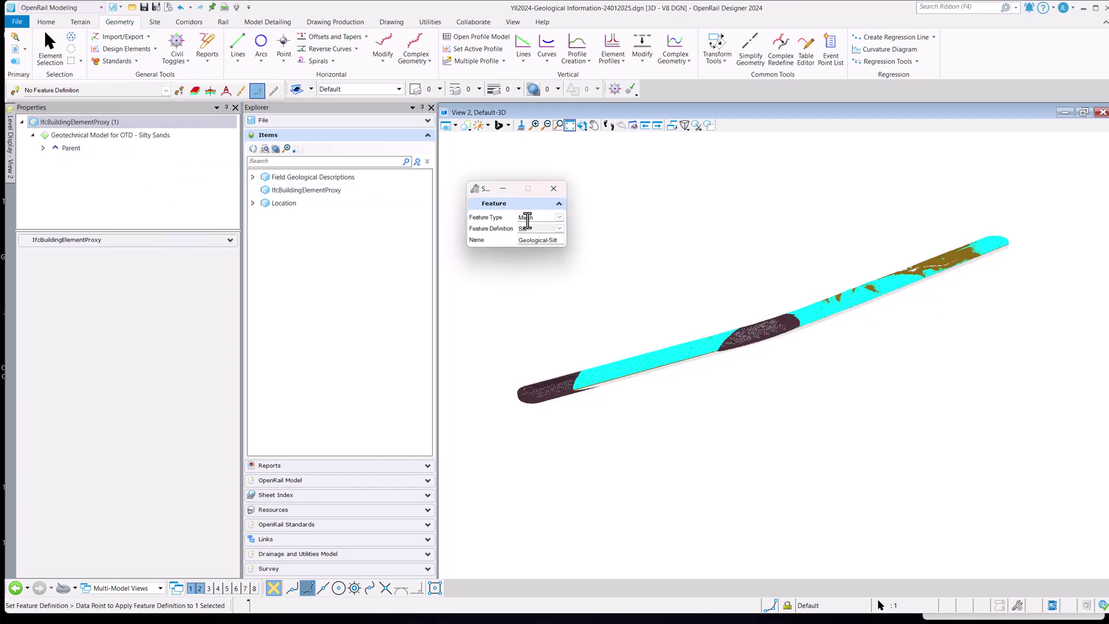
{"action": "left_click", "coordinate": [559, 230]}
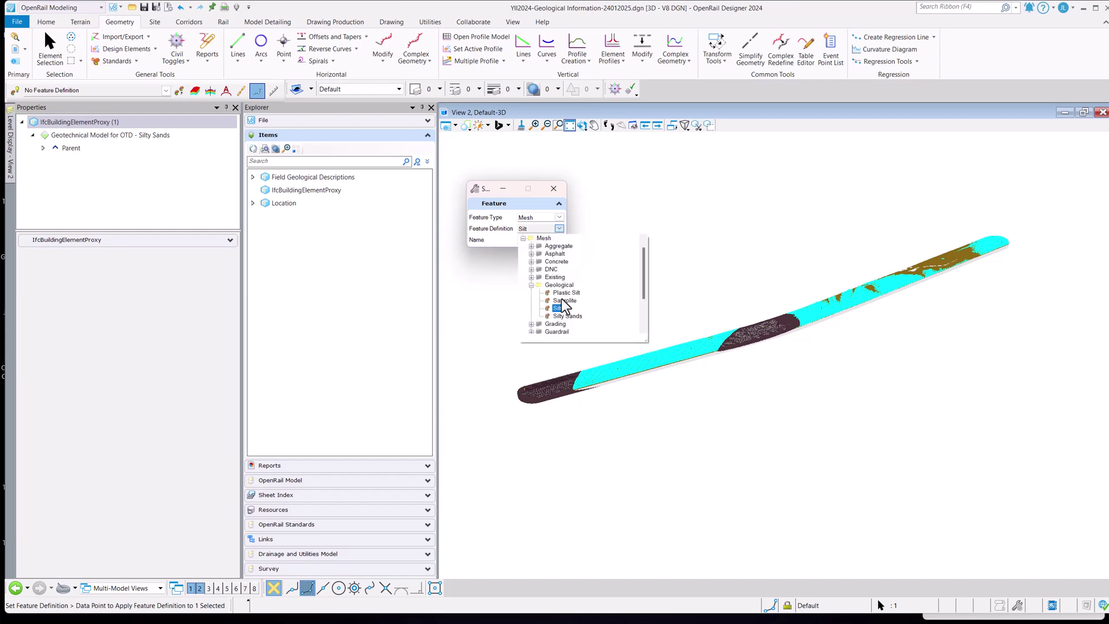
{"action": "left_click", "coordinate": [567, 316]}
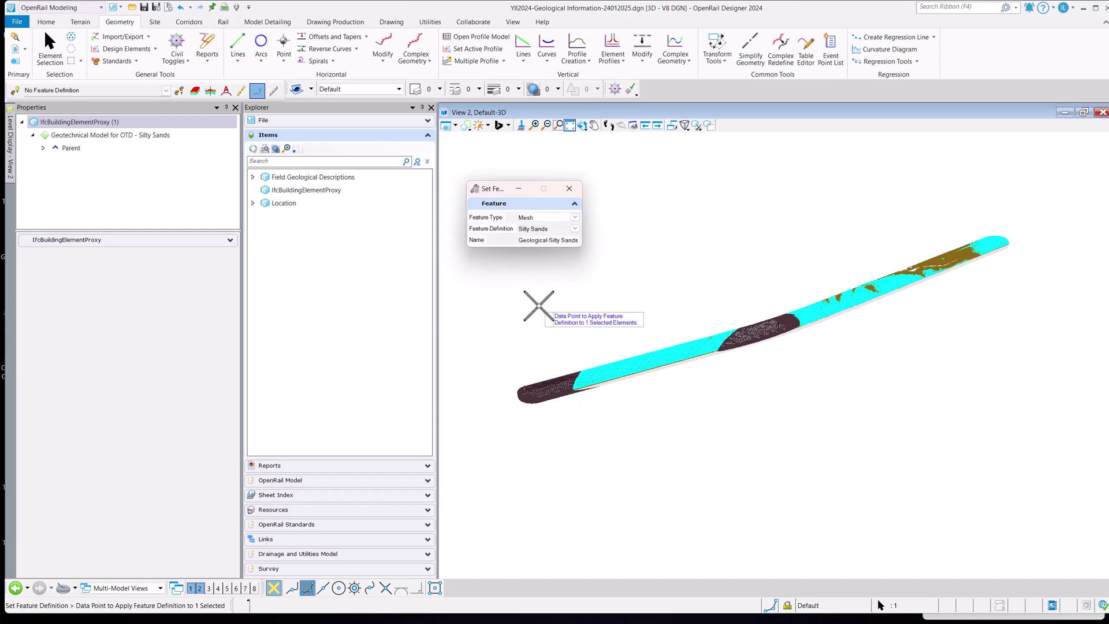
{"action": "left_click", "coordinate": [540, 307]}
{"action": "left_click", "coordinate": [525, 300]}
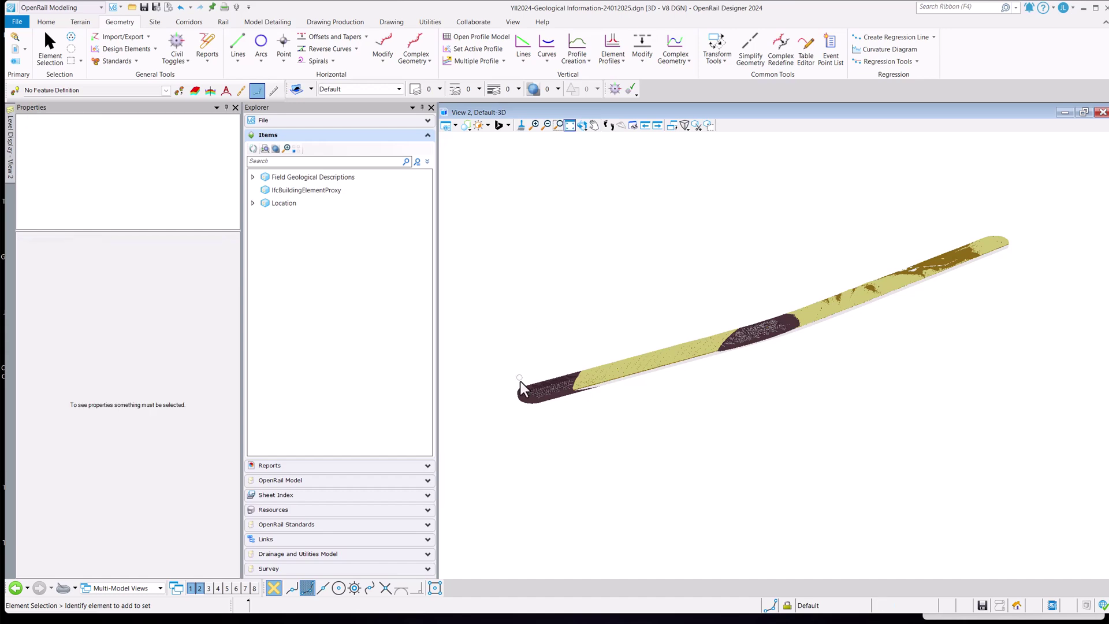
Step: Review the Plastic Silt mesh's feature definition, civil quantities and volume option, and clear the selection
{"action": "left_click", "coordinate": [526, 397]}
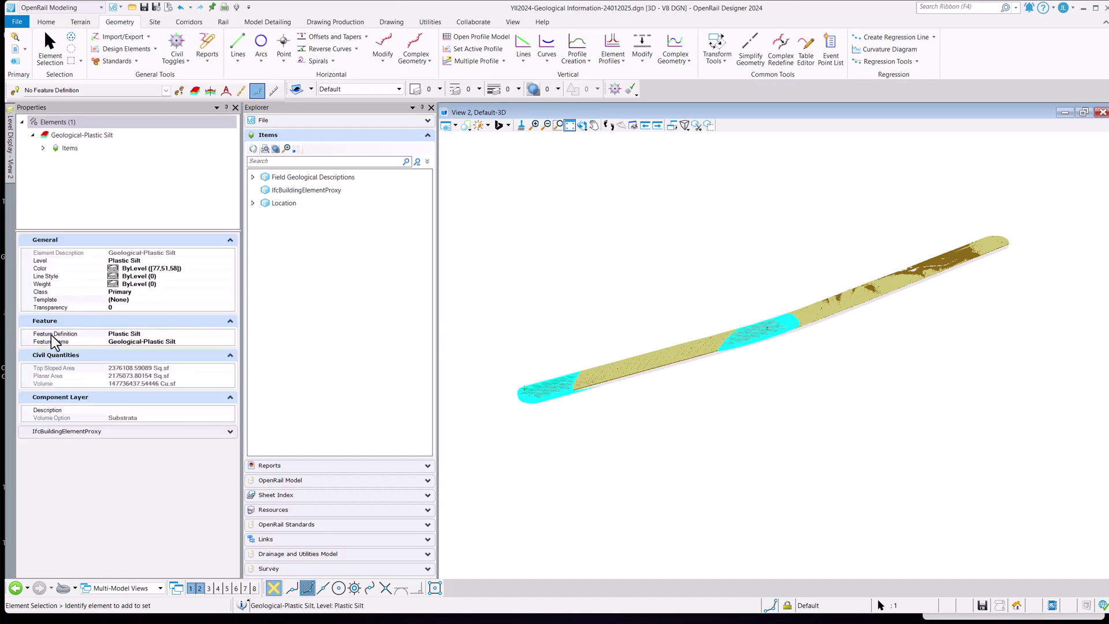
{"action": "left_click", "coordinate": [136, 418]}
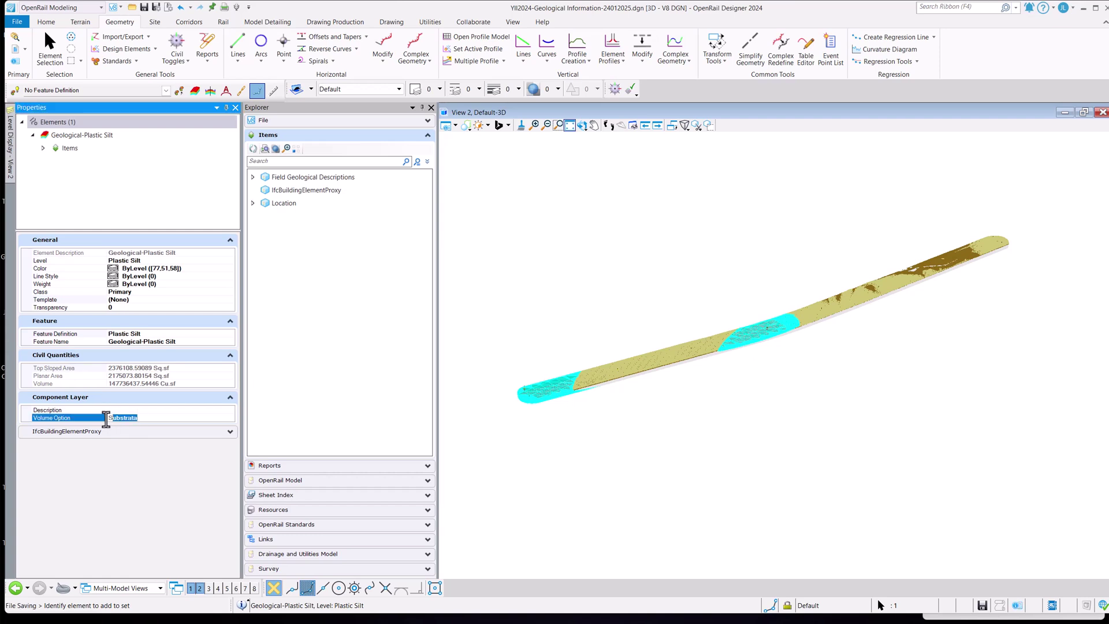
{"action": "left_click", "coordinate": [519, 469]}
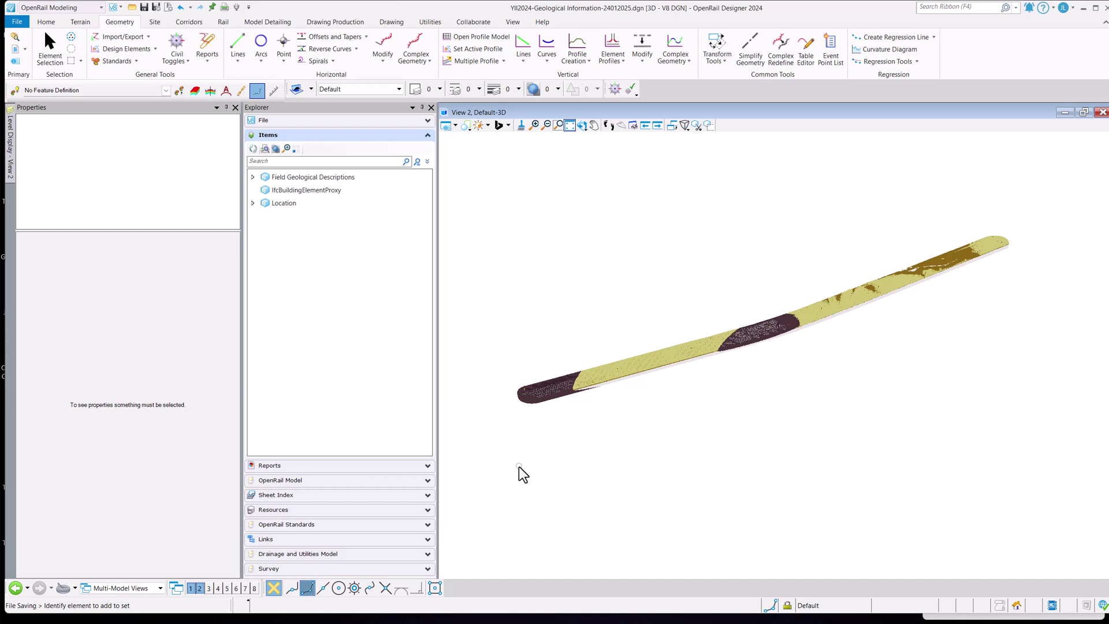
Step: Arrange the workspace as 2 Views Plan/3D and set the Explorer and Properties panes to auto-hide
{"action": "right_click", "coordinate": [519, 467]}
{"action": "mouse_move", "coordinate": [630, 215]}
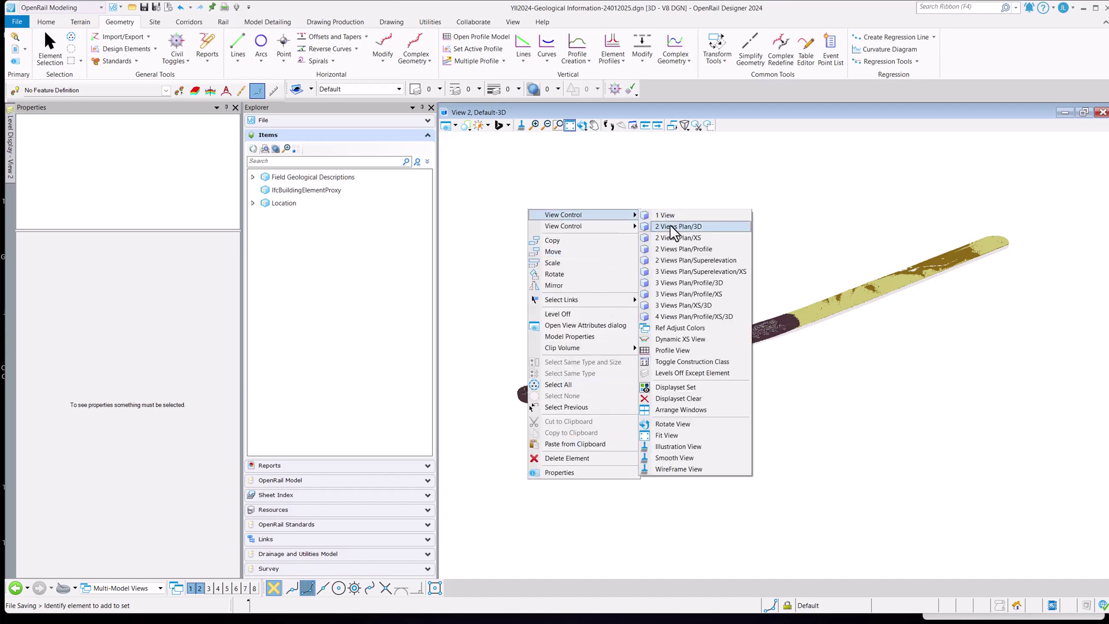
{"action": "left_click", "coordinate": [671, 227]}
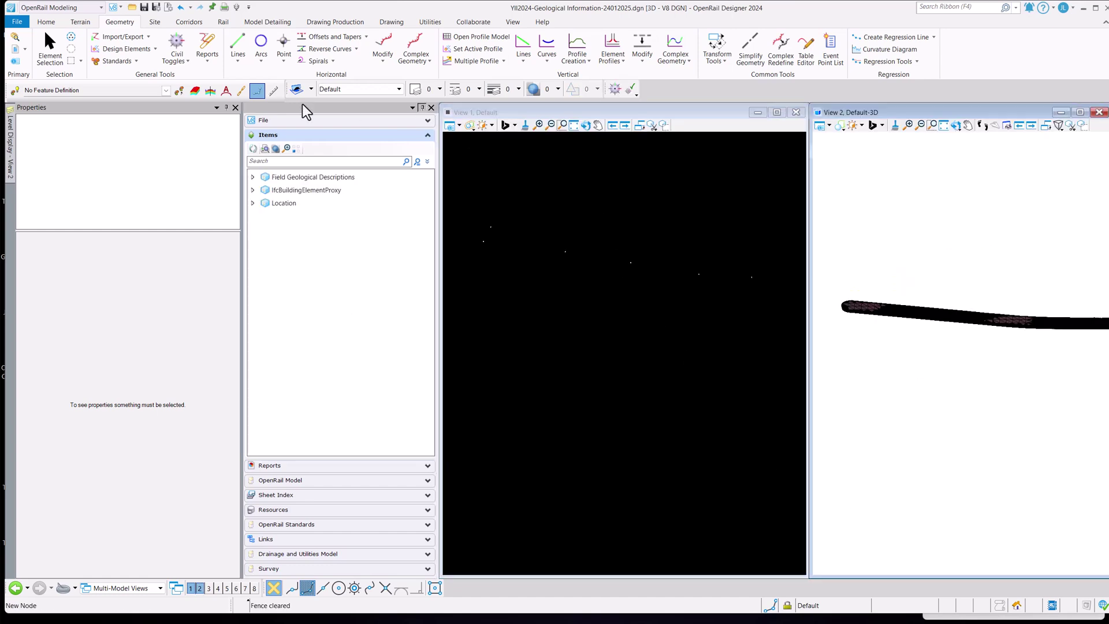
{"action": "left_click", "coordinate": [422, 107]}
{"action": "left_click", "coordinate": [225, 107]}
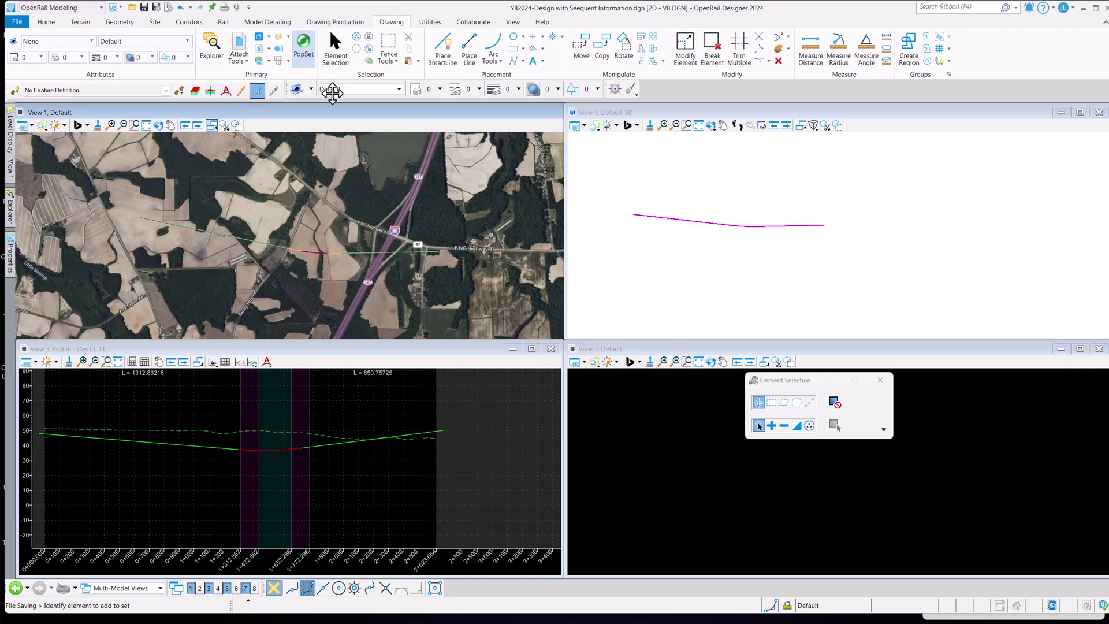
Step: Attach YII2024-Geological Information-24012025.dgn to the design file as a reference using the Coincident World method
{"action": "left_click", "coordinate": [238, 42]}
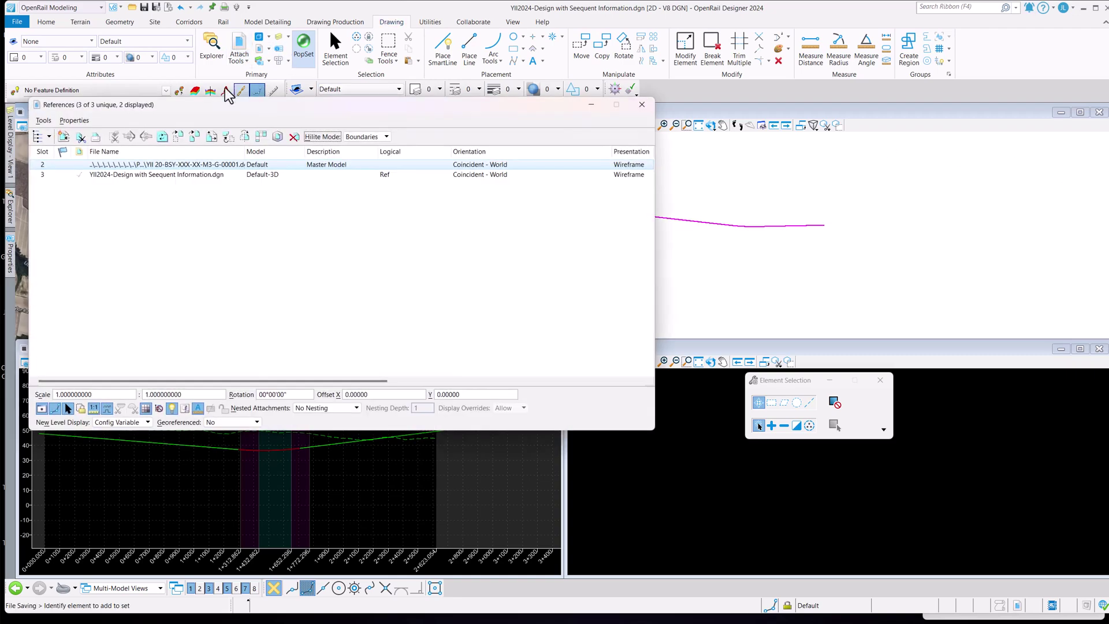
{"action": "left_click", "coordinate": [64, 138]}
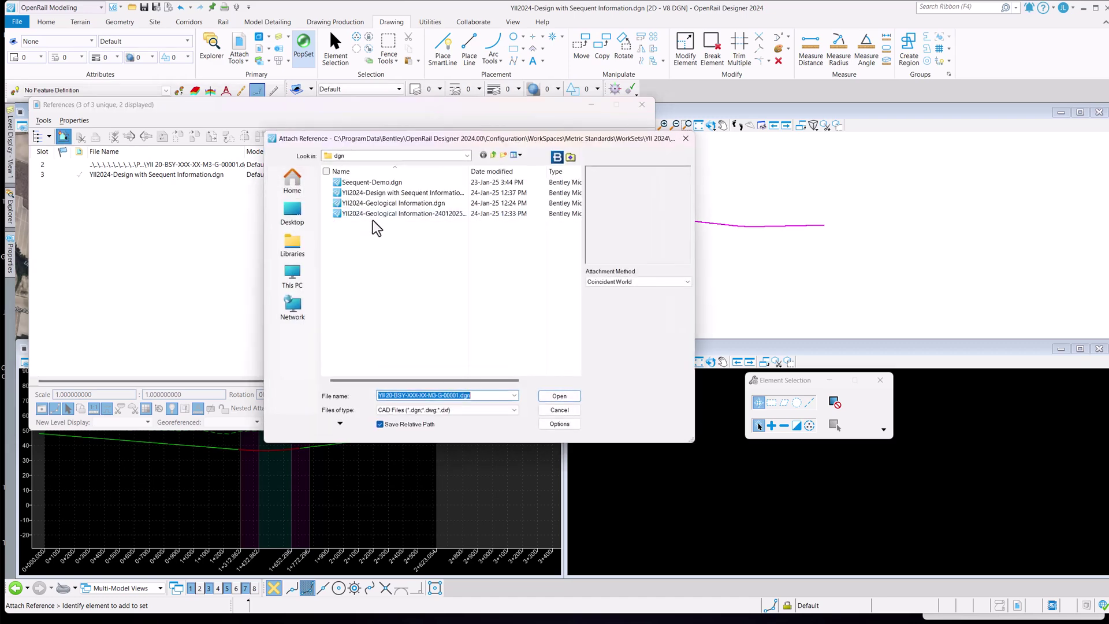
{"action": "left_click", "coordinate": [386, 214]}
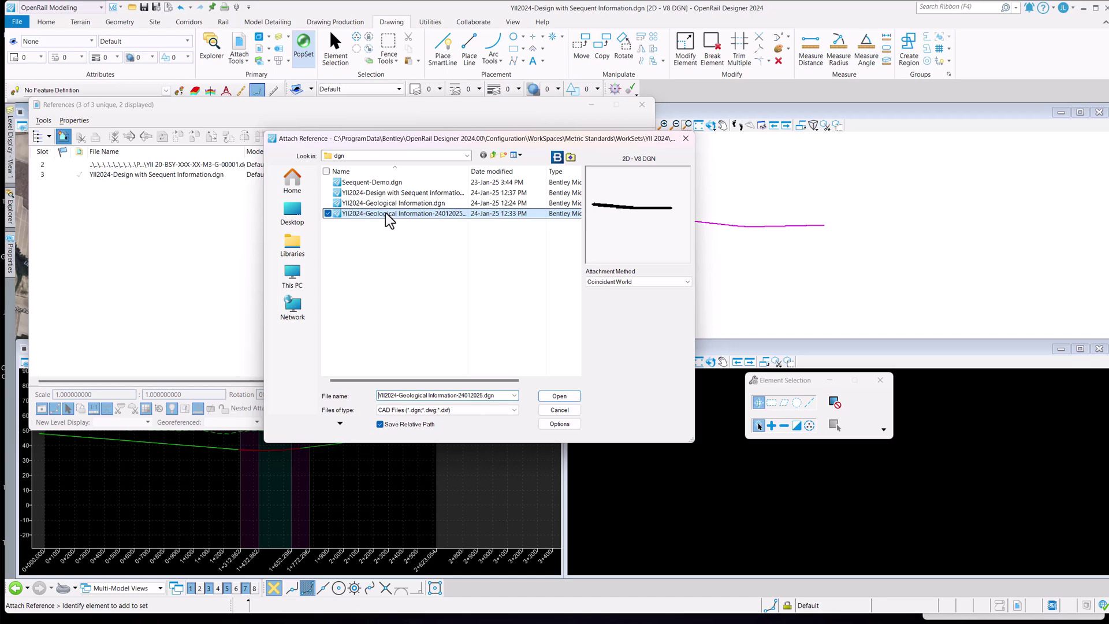
{"action": "left_click", "coordinate": [559, 398]}
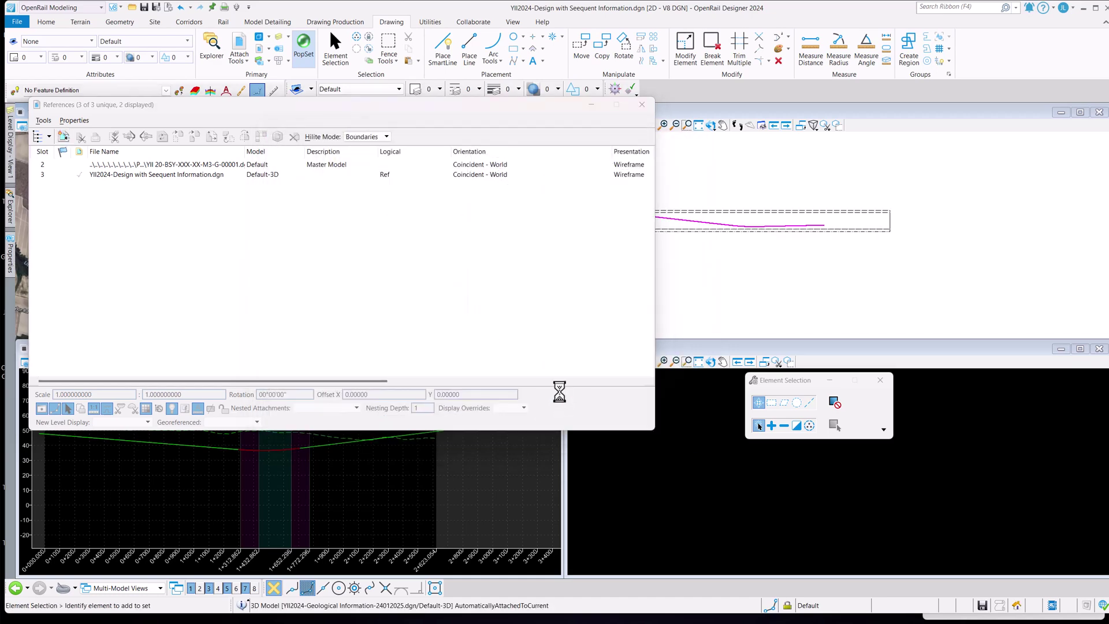
{"action": "left_click", "coordinate": [642, 105]}
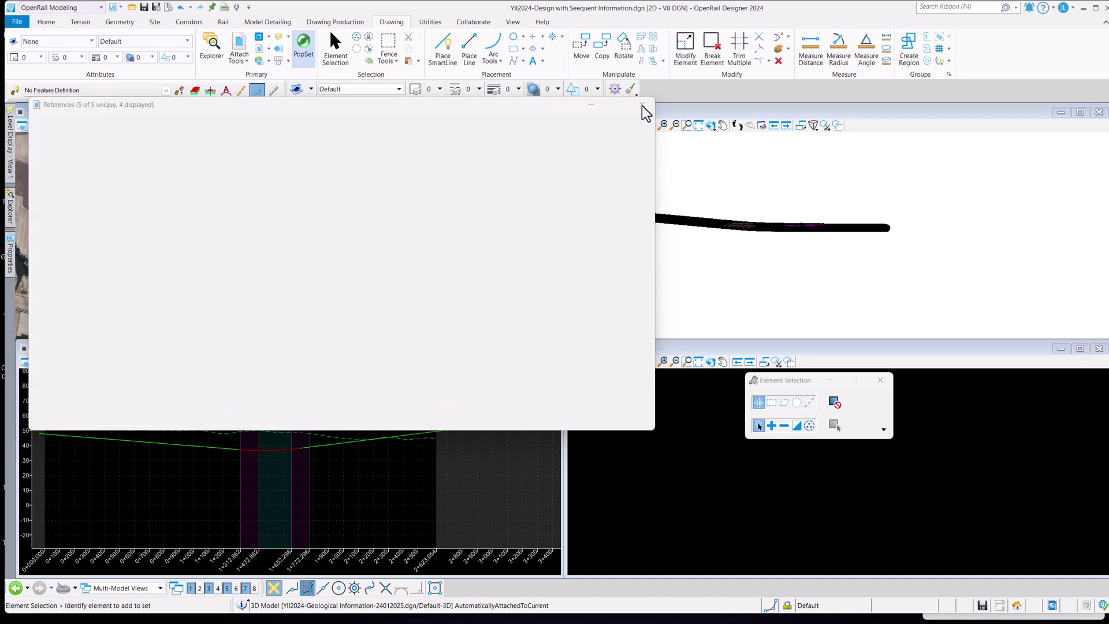
Step: Turn off the display of the design file's Default-3D reference in the plan view
{"action": "scroll", "coordinate": [308, 254], "scroll_direction": "up", "scroll_amount": 2}
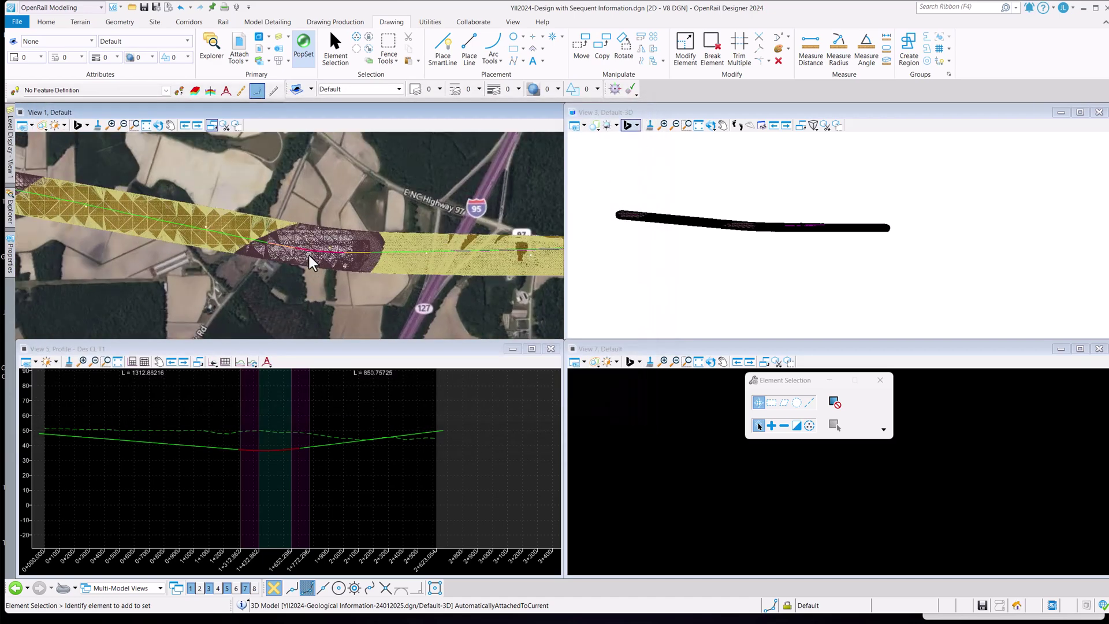
{"action": "scroll", "coordinate": [309, 256], "scroll_direction": "down", "scroll_amount": 1}
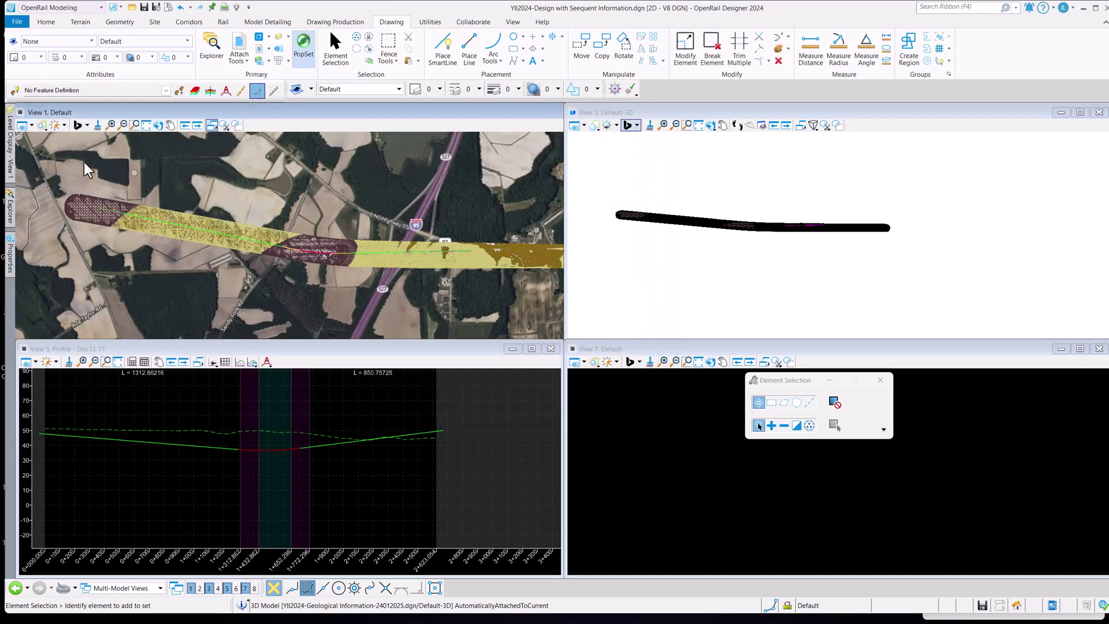
{"action": "left_click", "coordinate": [10, 141]}
{"action": "left_click", "coordinate": [104, 170]}
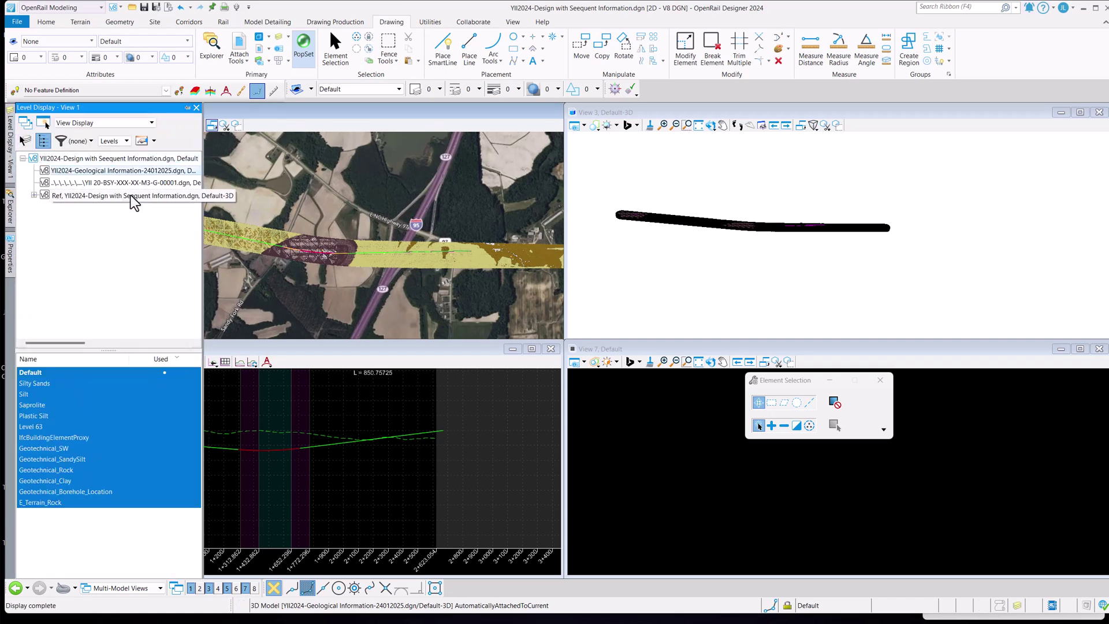
{"action": "left_click", "coordinate": [136, 196]}
{"action": "right_click", "coordinate": [137, 195]}
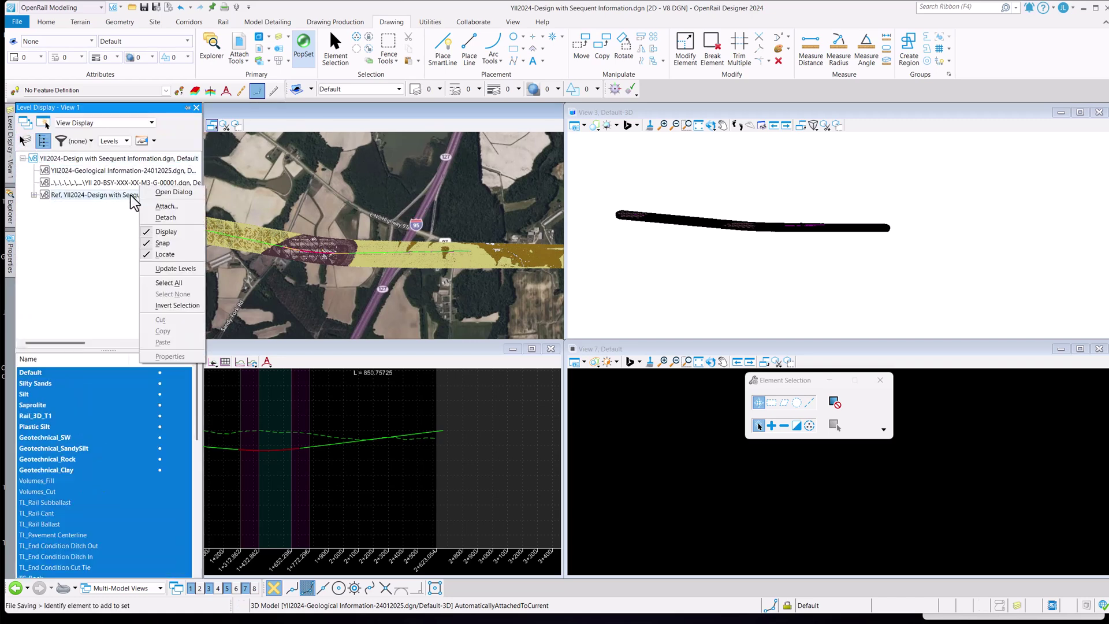
{"action": "left_click", "coordinate": [163, 232]}
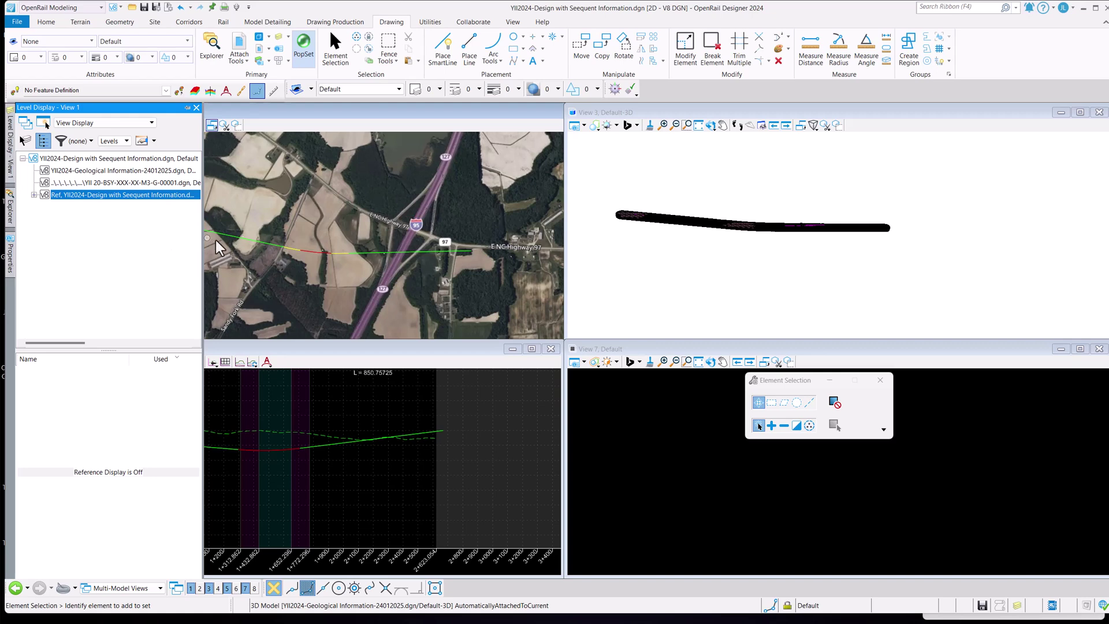
Step: Select borehole B-004 in the plan view and examine its location properties, such as depth, coordinates and termination reason
{"action": "scroll", "coordinate": [324, 247], "scroll_direction": "up", "scroll_amount": 5}
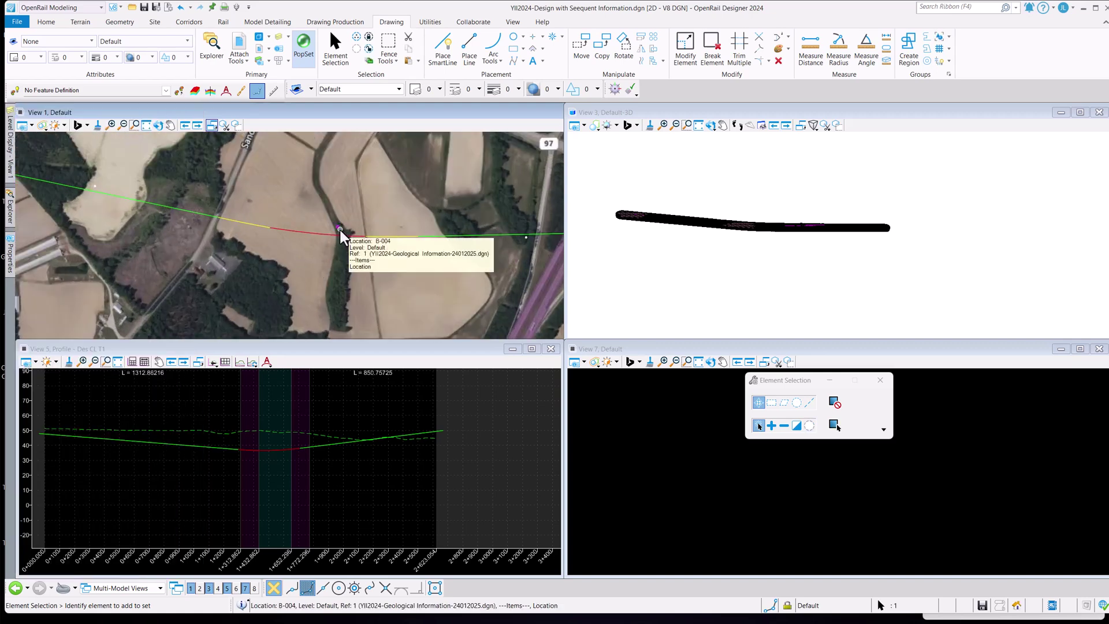
{"action": "left_click", "coordinate": [339, 228]}
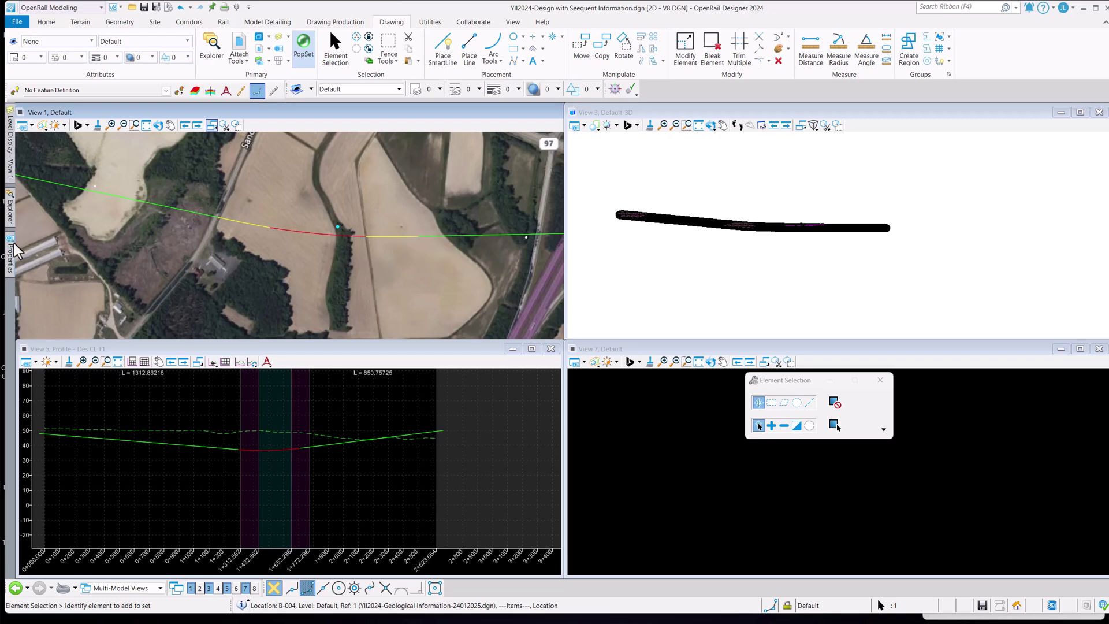
{"action": "mouse_move", "coordinate": [13, 244]}
{"action": "scroll", "coordinate": [89, 410], "scroll_direction": "down", "scroll_amount": 2}
{"action": "scroll", "coordinate": [88, 410], "scroll_direction": "down", "scroll_amount": 8}
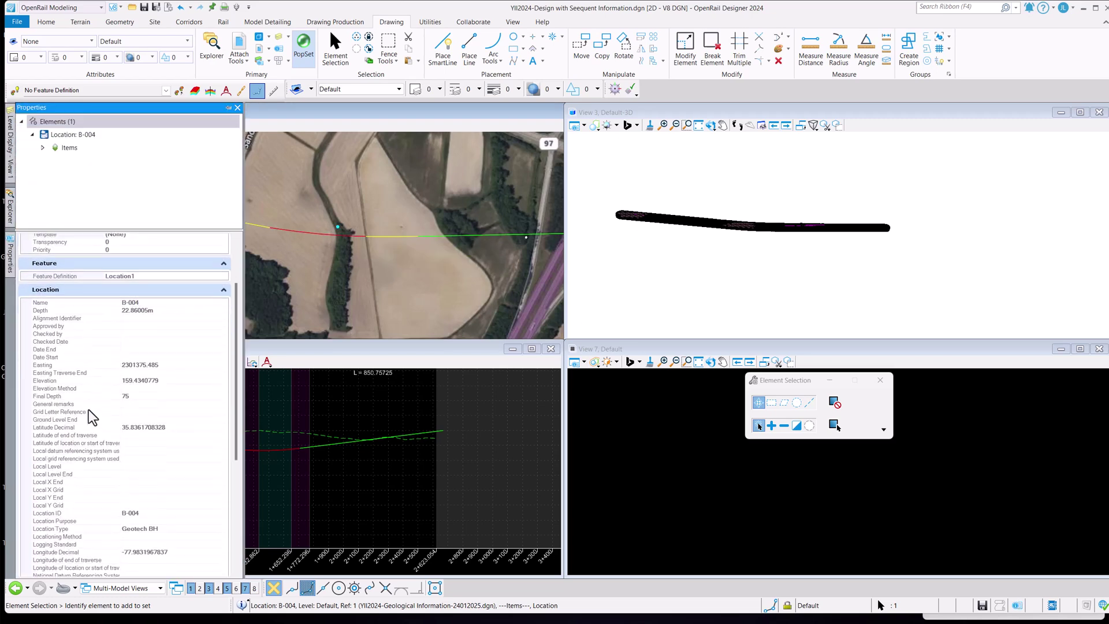
{"action": "scroll", "coordinate": [88, 410], "scroll_direction": "down", "scroll_amount": 4}
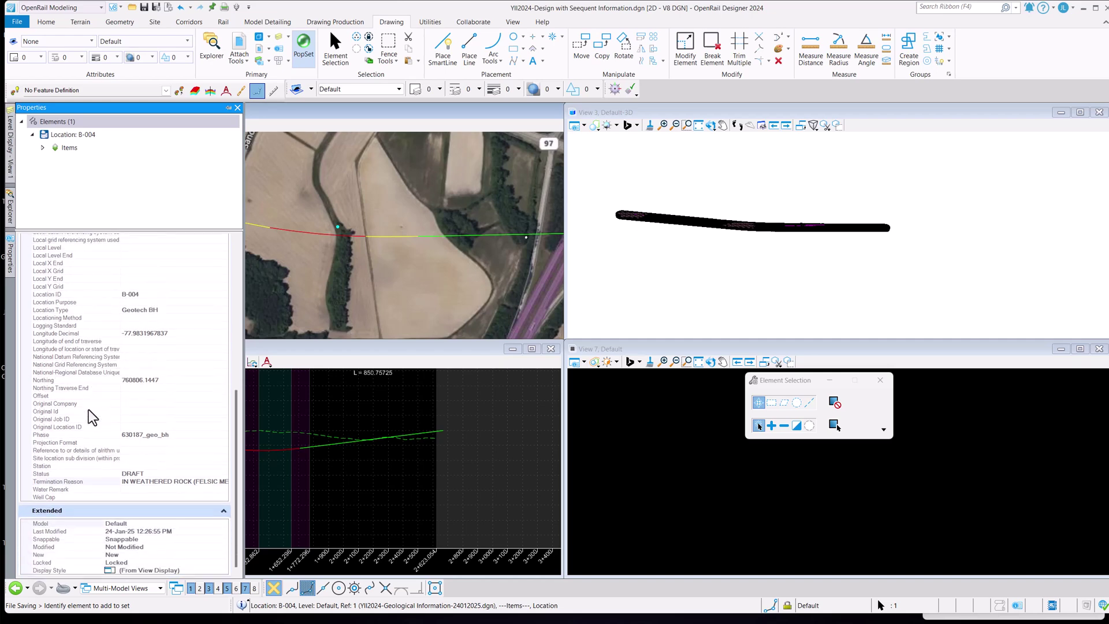
{"action": "scroll", "coordinate": [89, 410], "scroll_direction": "up", "scroll_amount": 10}
{"action": "scroll", "coordinate": [87, 408], "scroll_direction": "up", "scroll_amount": 5}
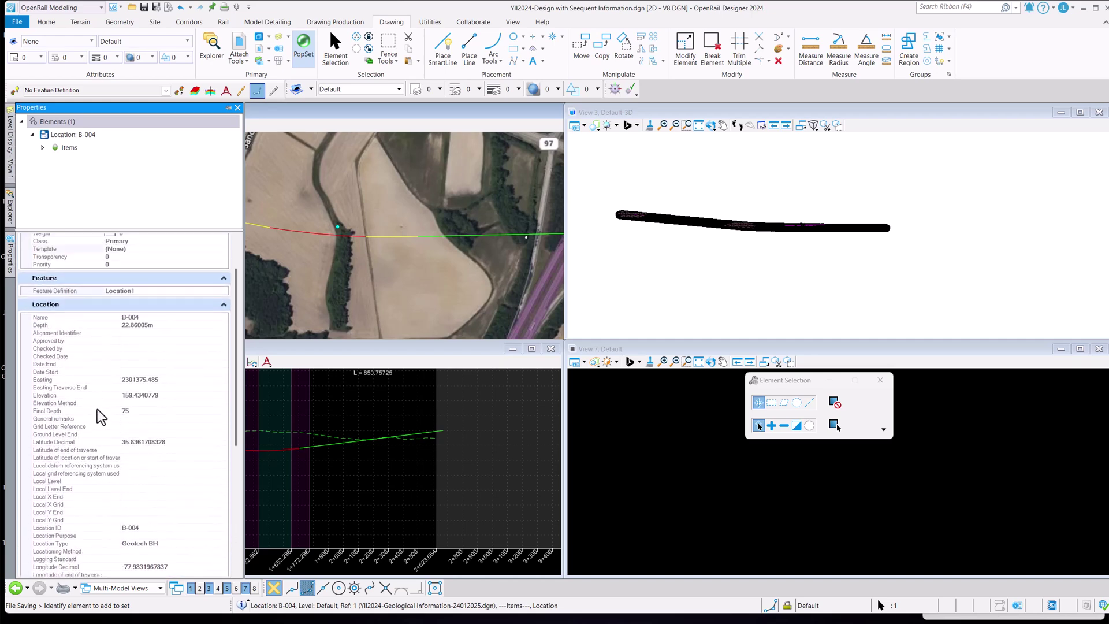
Step: Examine the borehole at the rounded end of the geological model up close in the 3D view
{"action": "left_click", "coordinate": [654, 315]}
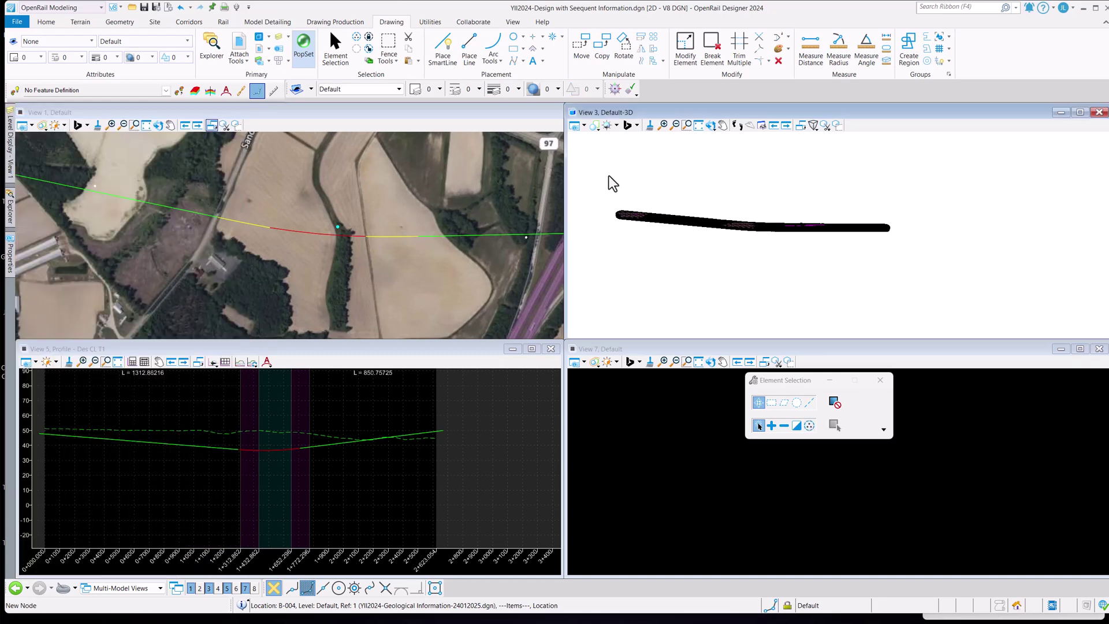
{"action": "left_click", "coordinate": [687, 125]}
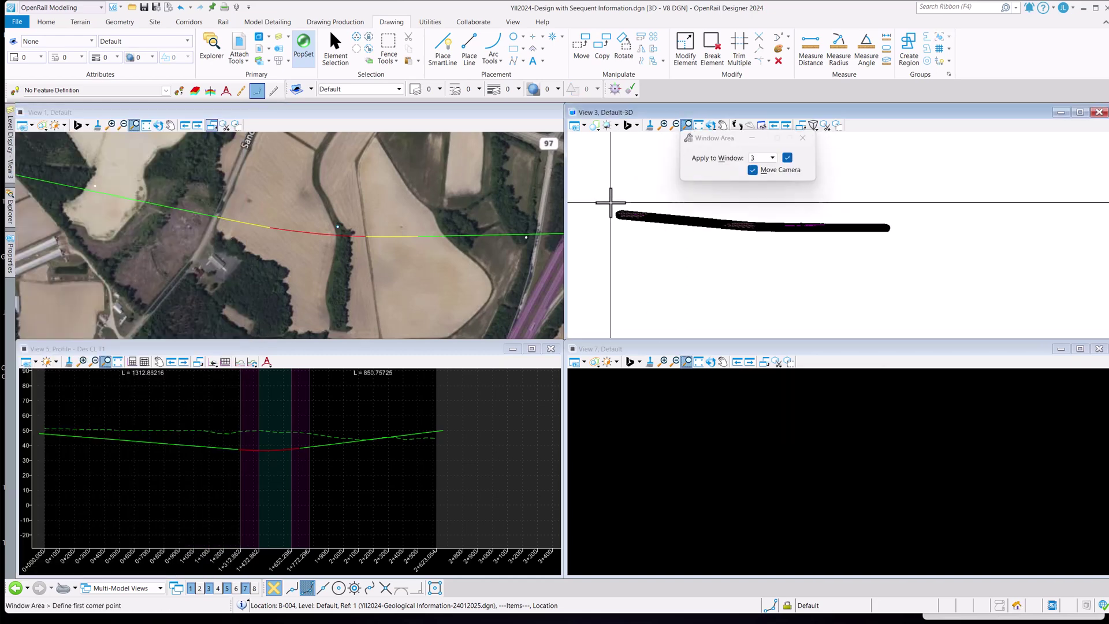
{"action": "left_click", "coordinate": [586, 202]}
{"action": "left_click", "coordinate": [632, 230]}
{"action": "right_click", "coordinate": [892, 217]}
{"action": "scroll", "coordinate": [899, 215], "scroll_direction": "up", "scroll_amount": 3}
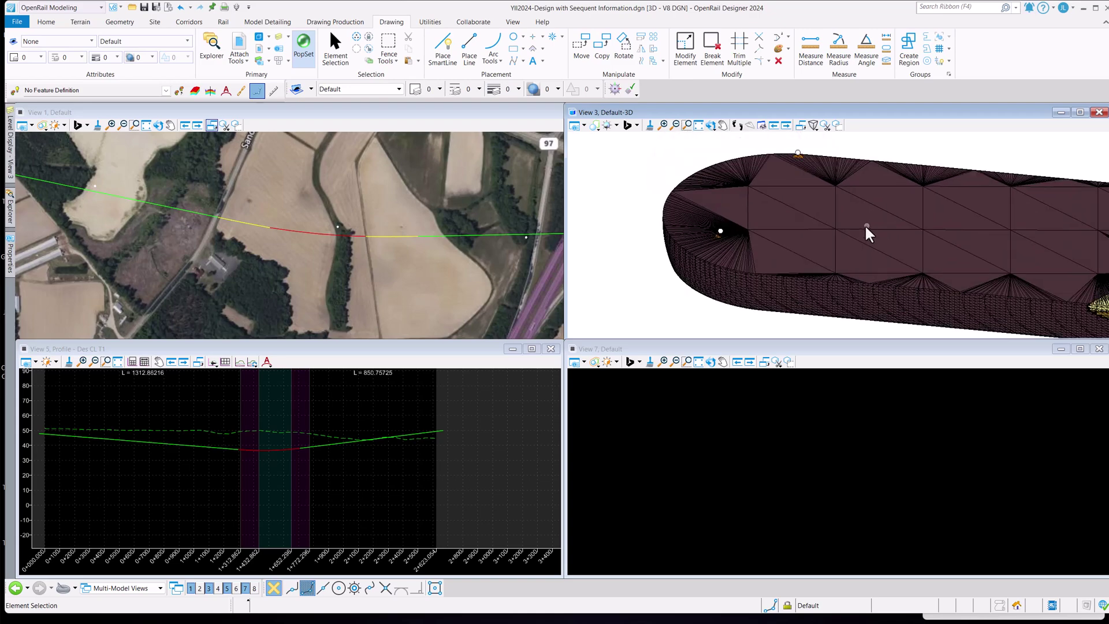
{"action": "scroll", "coordinate": [714, 245], "scroll_direction": "up", "scroll_amount": 3}
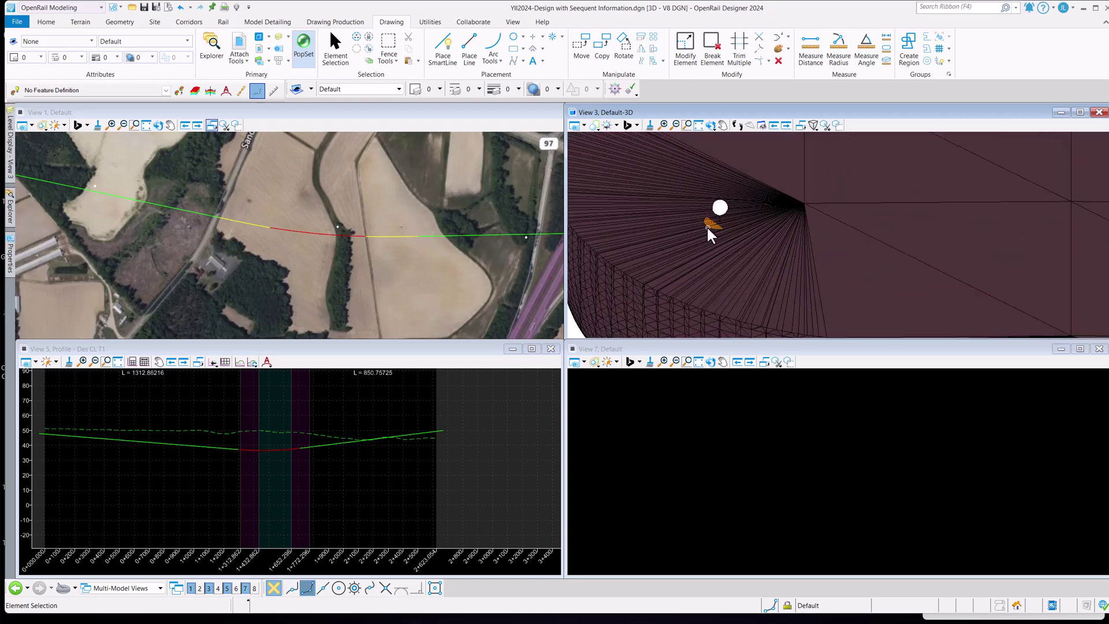
{"action": "scroll", "coordinate": [711, 246], "scroll_direction": "down", "scroll_amount": 2}
{"action": "scroll", "coordinate": [712, 248], "scroll_direction": "down", "scroll_amount": 3}
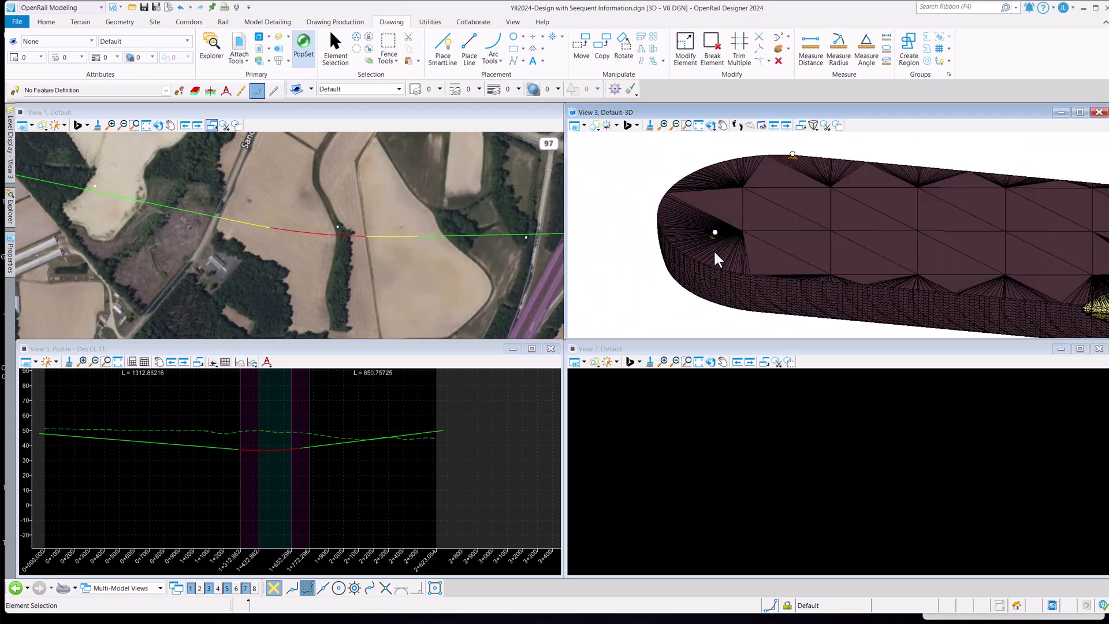
Step: Turn off the Plastic Silt level in the 3D view to expose the boreholes beneath the mesh
{"action": "left_click", "coordinate": [710, 124]}
{"action": "left_click_drag", "start_coordinate": [686, 257], "coordinate": [798, 248]}
{"action": "right_click", "coordinate": [679, 189]}
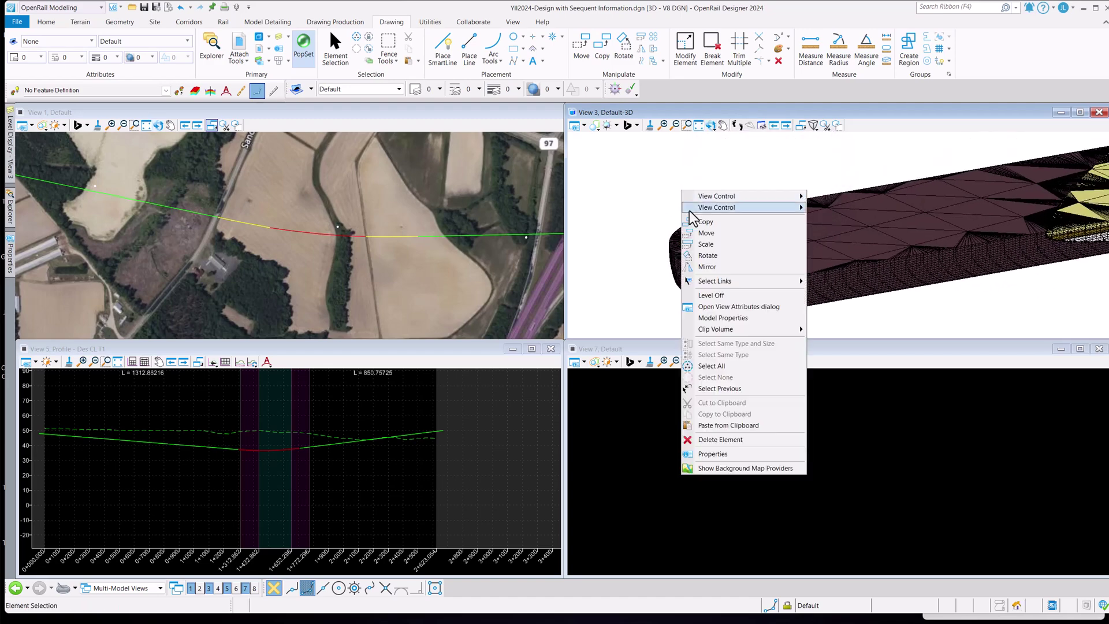
{"action": "left_click", "coordinate": [719, 296]}
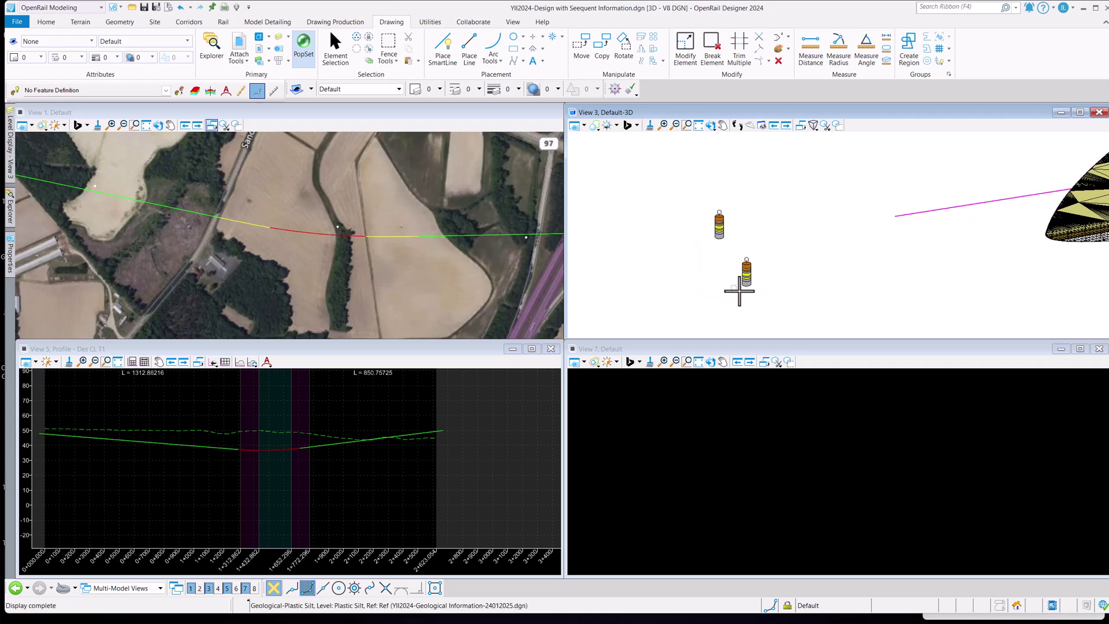
{"action": "key", "text": "Escape"}
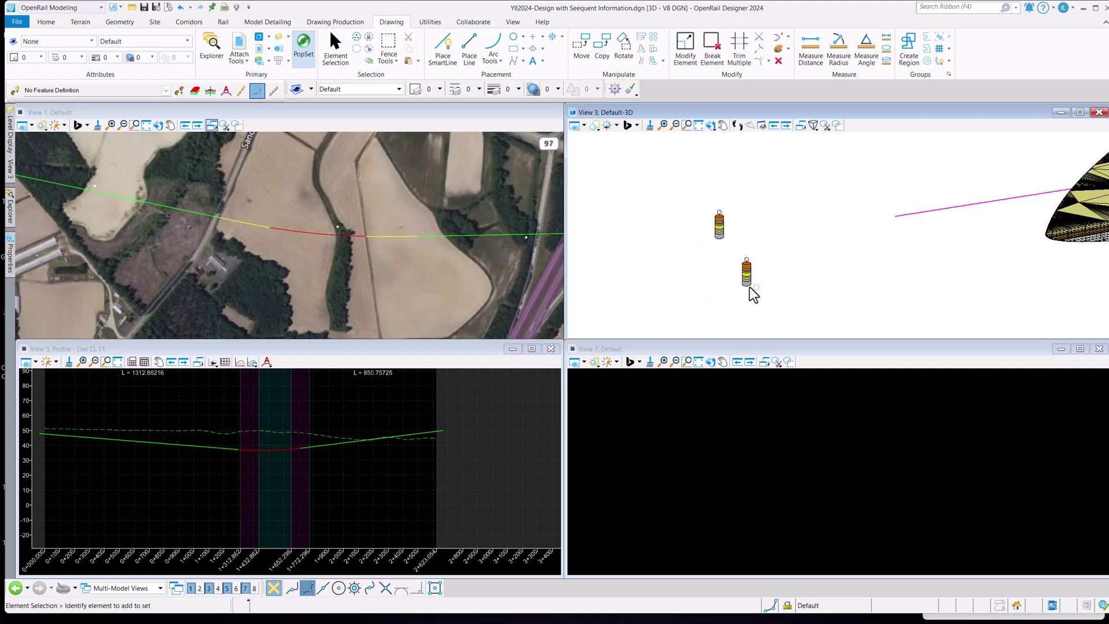
Step: Select the uppermost depth interval of the borehole in the 3D view and examine its depths and field geological description
{"action": "scroll", "coordinate": [741, 283], "scroll_direction": "up", "scroll_amount": 4}
{"action": "left_click", "coordinate": [754, 258]}
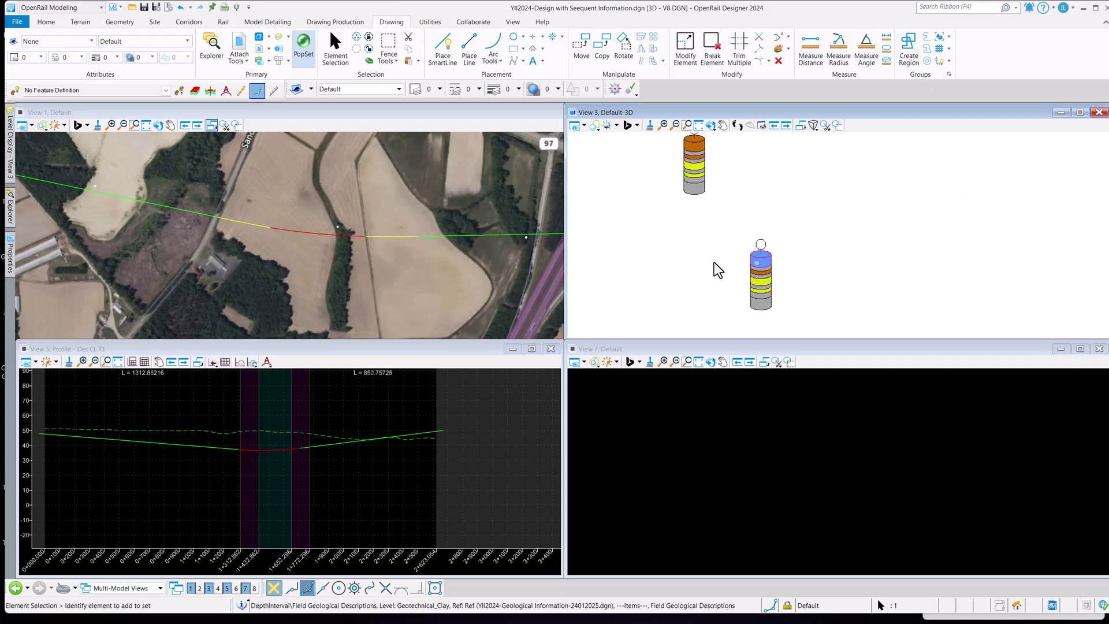
{"action": "left_click", "coordinate": [11, 250]}
{"action": "scroll", "coordinate": [92, 348], "scroll_direction": "down", "scroll_amount": 3}
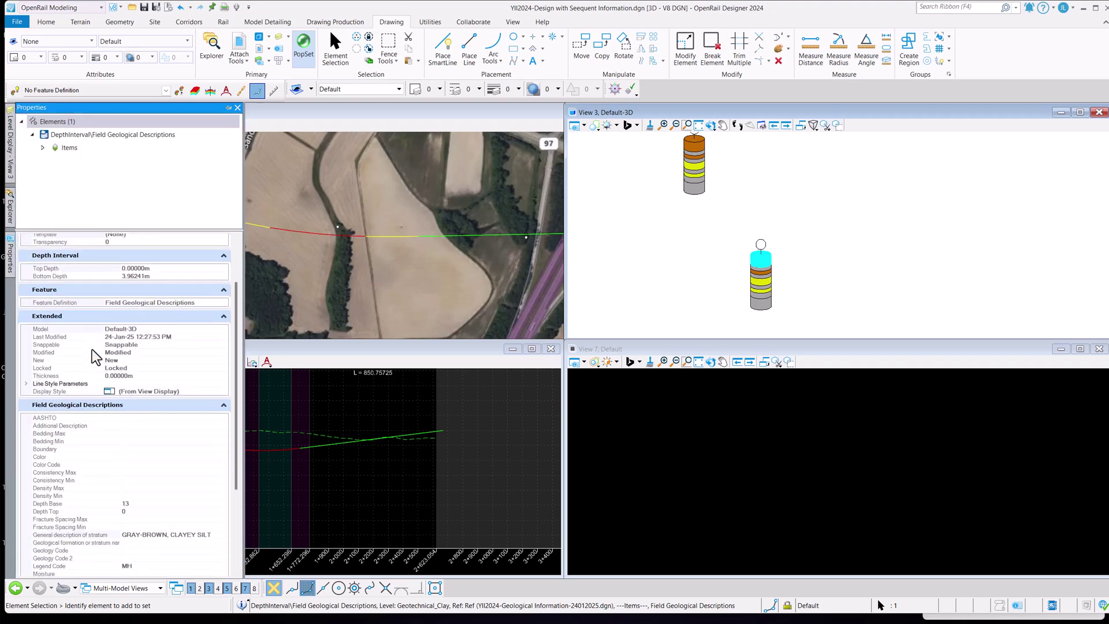
{"action": "scroll", "coordinate": [92, 349], "scroll_direction": "down", "scroll_amount": 5}
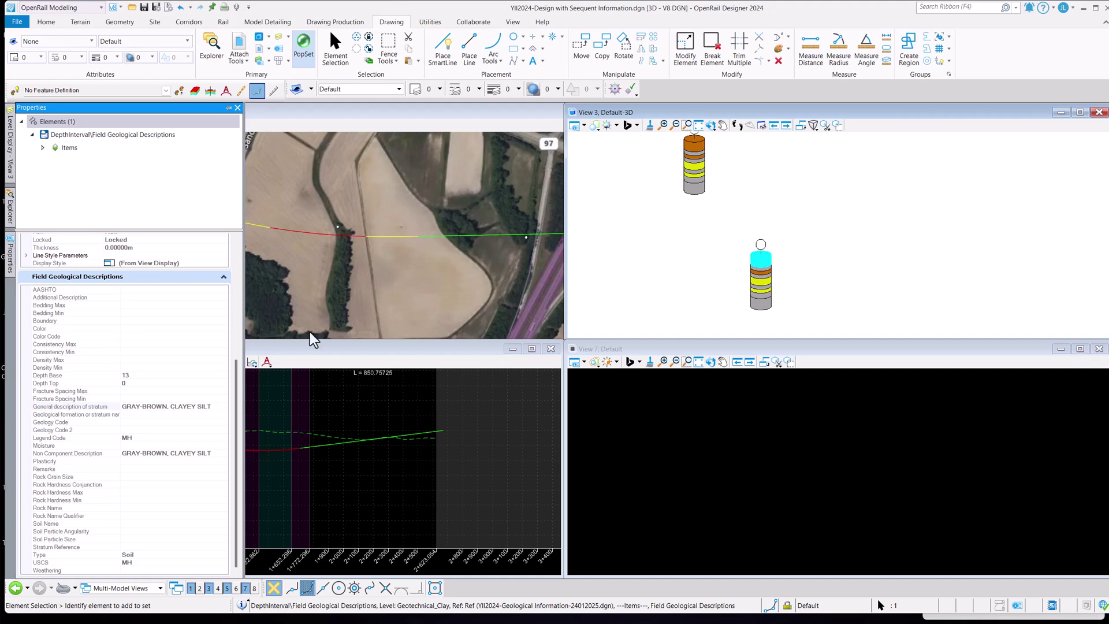
{"action": "left_click", "coordinate": [692, 253]}
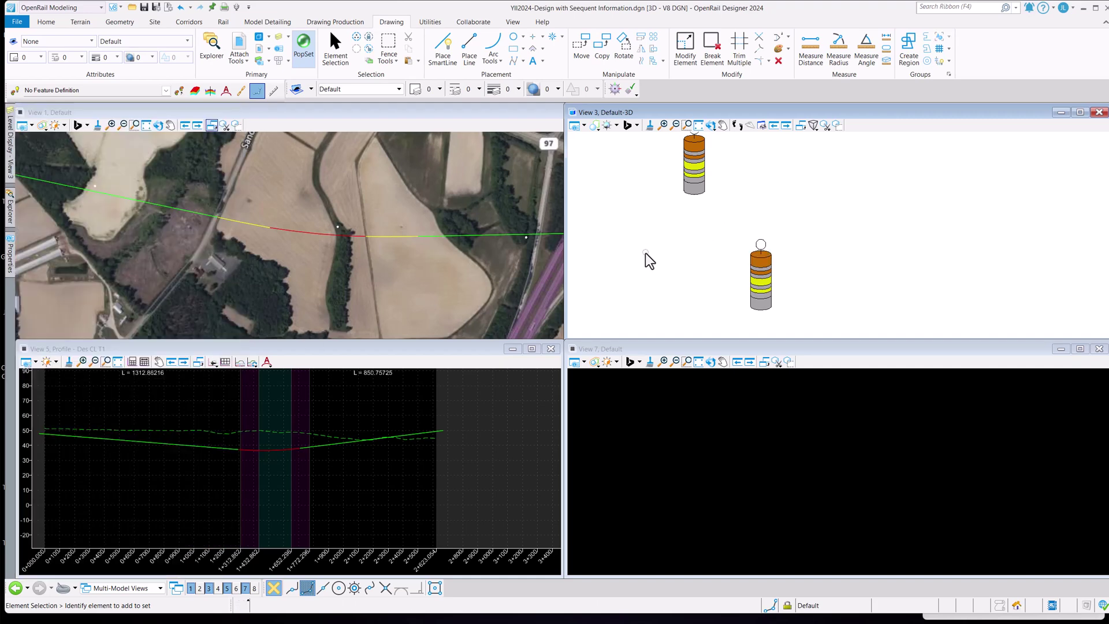
Step: Switch to the Geotechnical Extension workflow and project the five boreholes near the rail alignment onto its profile
{"action": "scroll", "coordinate": [250, 257], "scroll_direction": "down", "scroll_amount": 3}
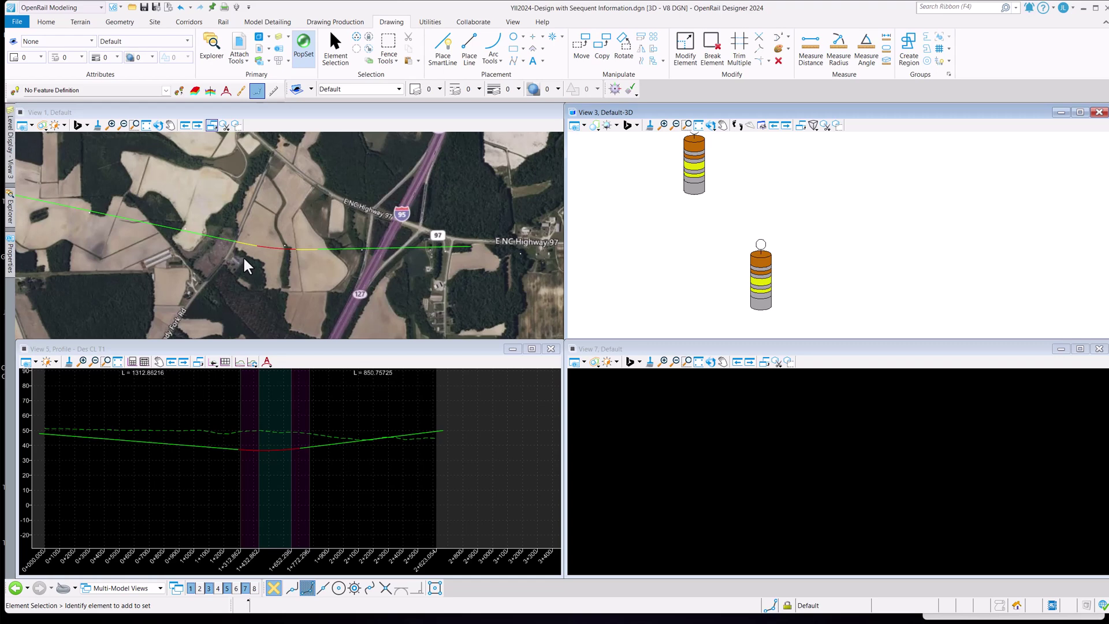
{"action": "left_click", "coordinate": [93, 9]}
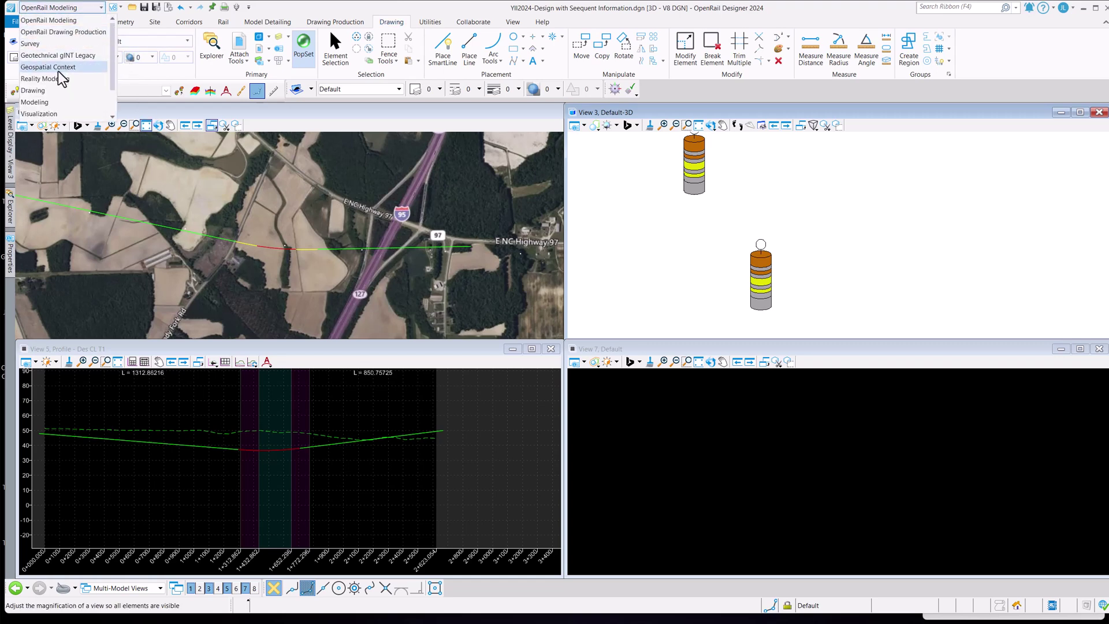
{"action": "scroll", "coordinate": [57, 102], "scroll_direction": "down", "scroll_amount": 1}
{"action": "left_click", "coordinate": [55, 103]}
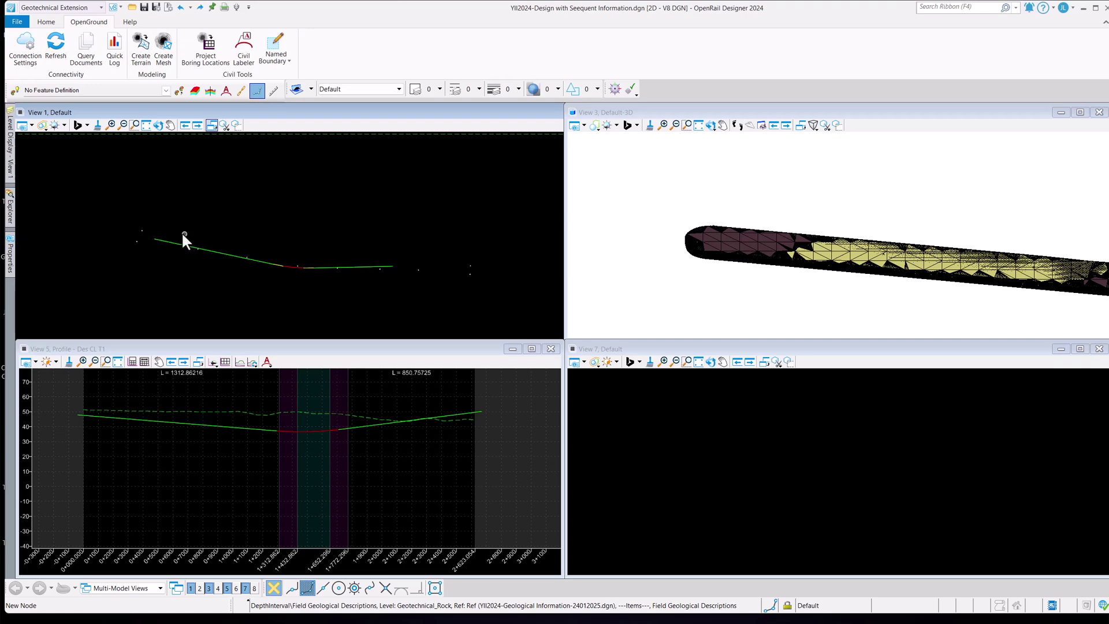
{"action": "left_click_drag", "start_coordinate": [189, 225], "coordinate": [388, 281]}
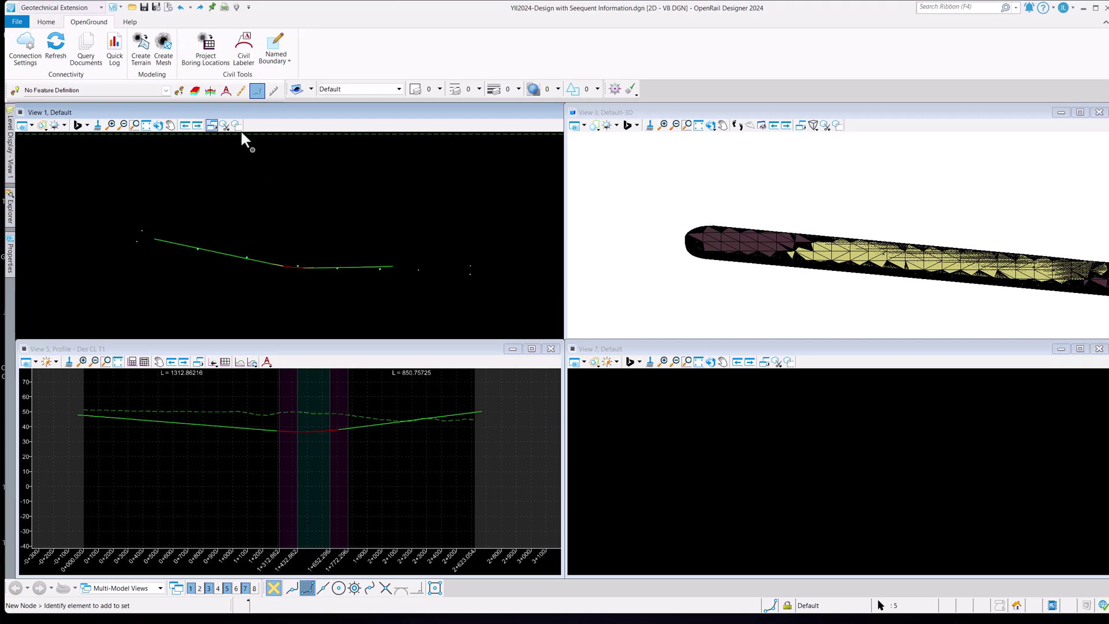
{"action": "left_click", "coordinate": [201, 54]}
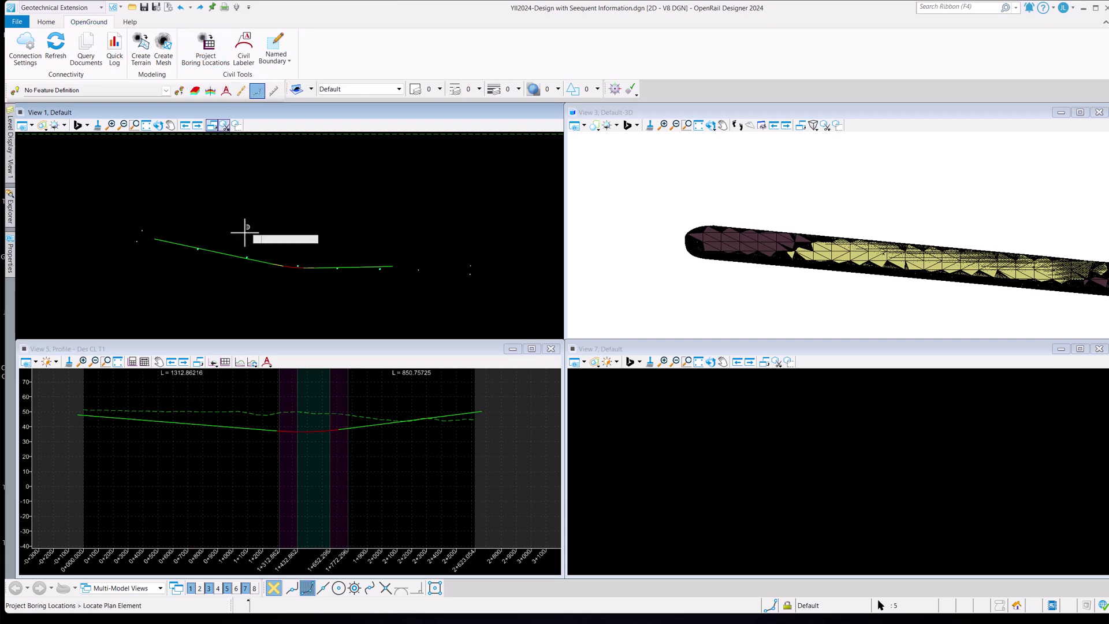
{"action": "left_click", "coordinate": [223, 274]}
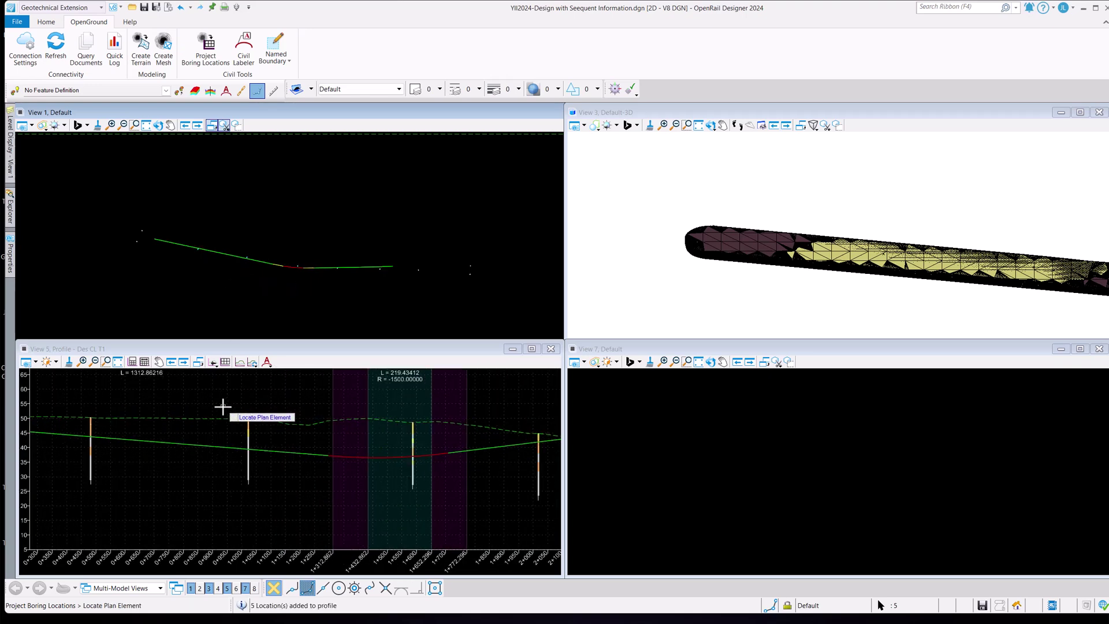
Step: Examine the depth and geological description of a Geotechnical_SW interval in the profile borehole just past station 1+000
{"action": "scroll", "coordinate": [246, 426], "scroll_direction": "up", "scroll_amount": 5}
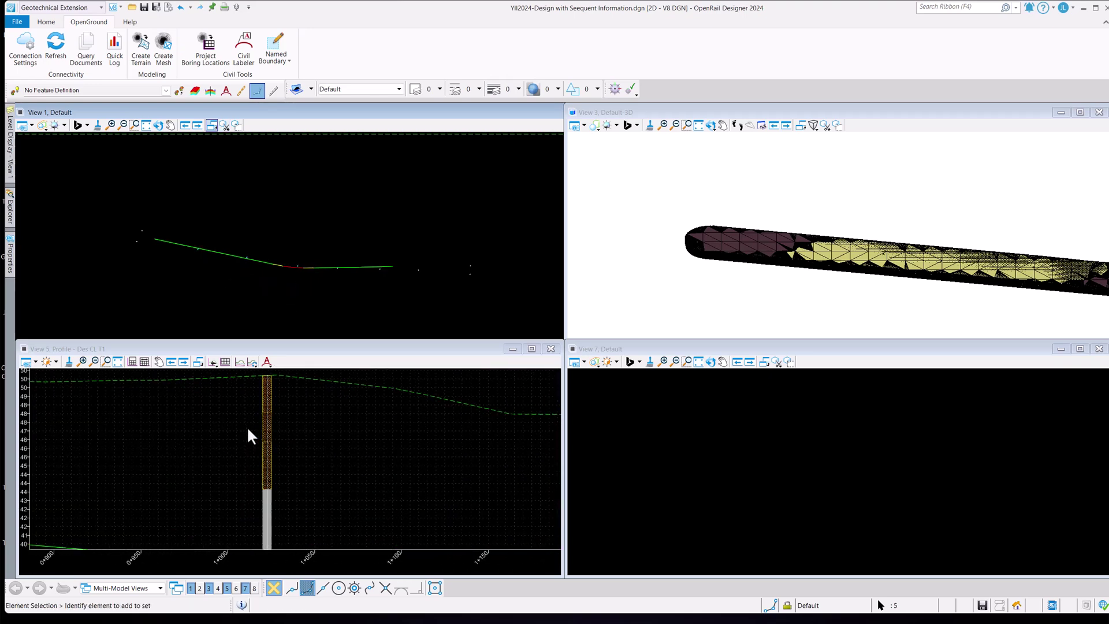
{"action": "scroll", "coordinate": [247, 430], "scroll_direction": "up", "scroll_amount": 4}
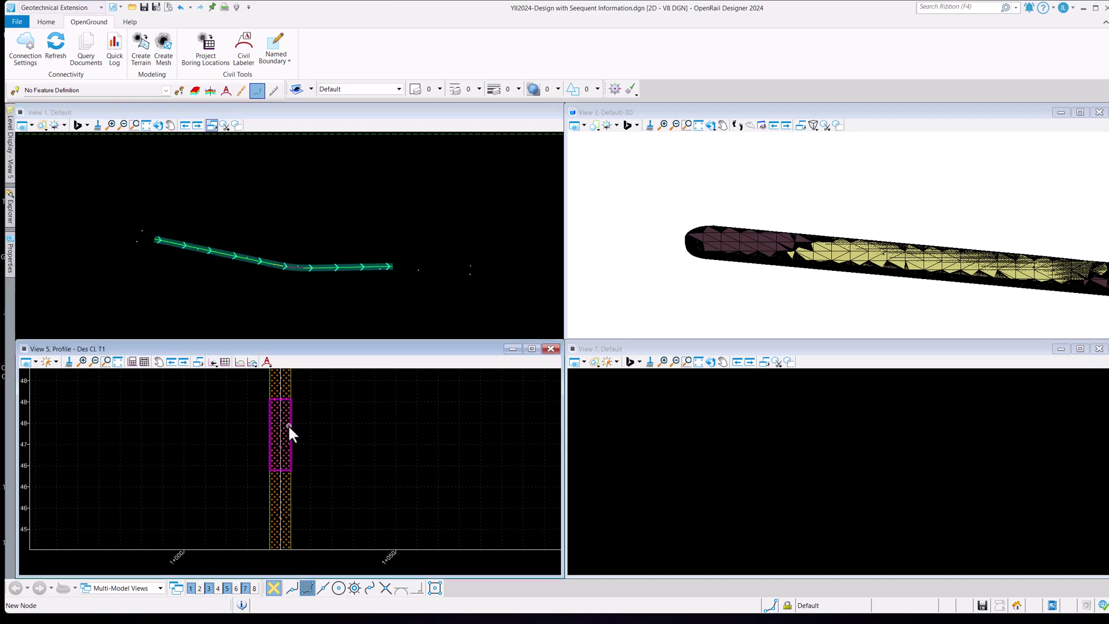
{"action": "mouse_move", "coordinate": [288, 427]}
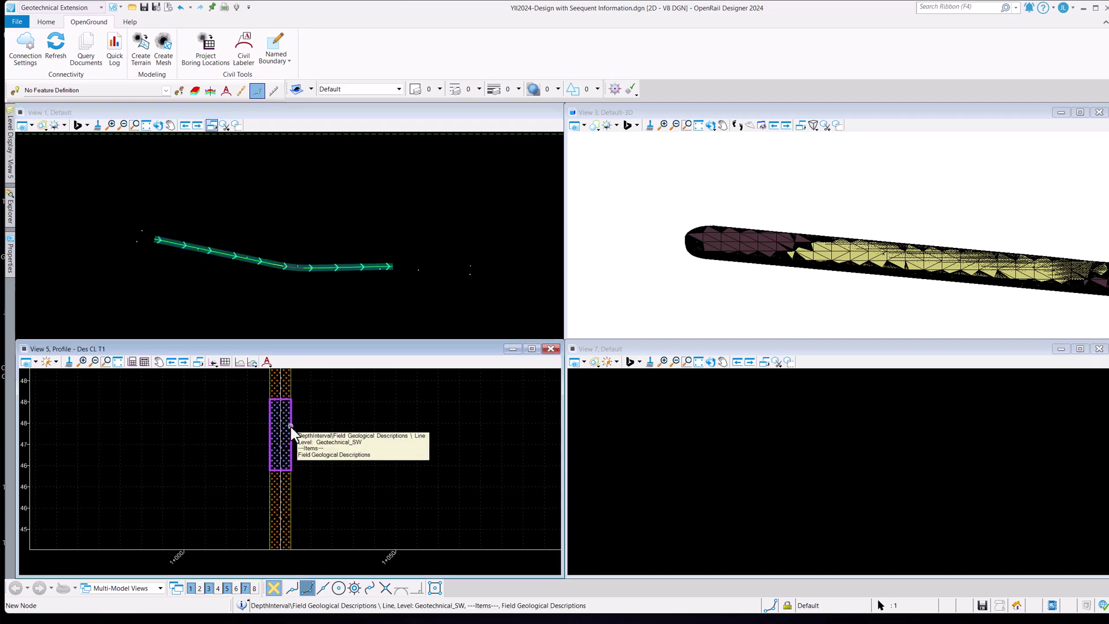
{"action": "left_click", "coordinate": [290, 428]}
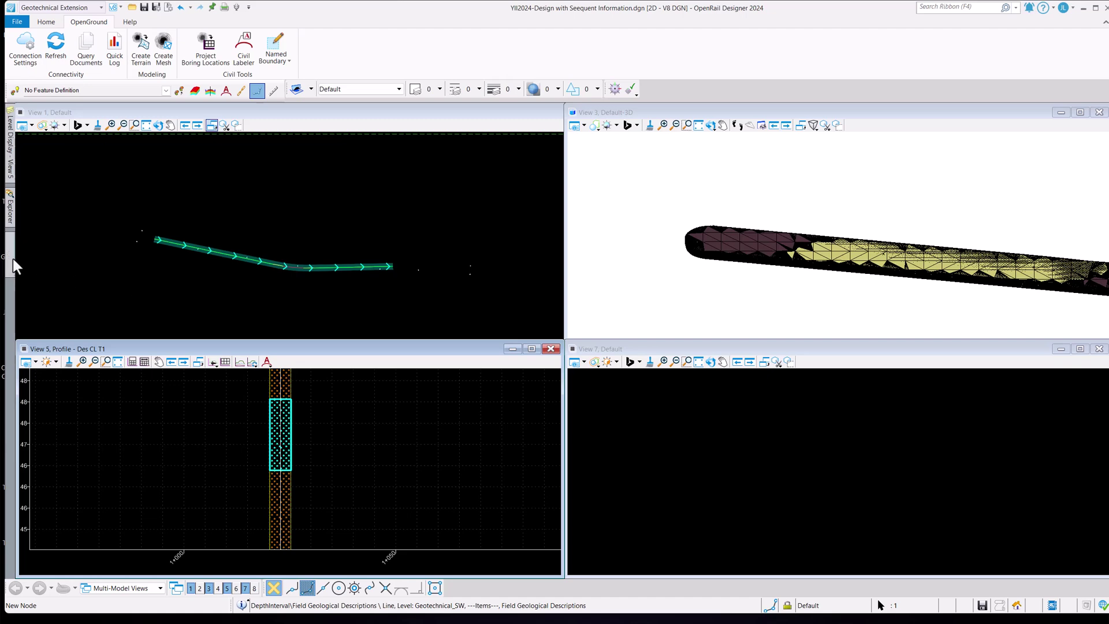
{"action": "mouse_move", "coordinate": [10, 258]}
{"action": "scroll", "coordinate": [151, 513], "scroll_direction": "down", "scroll_amount": 8}
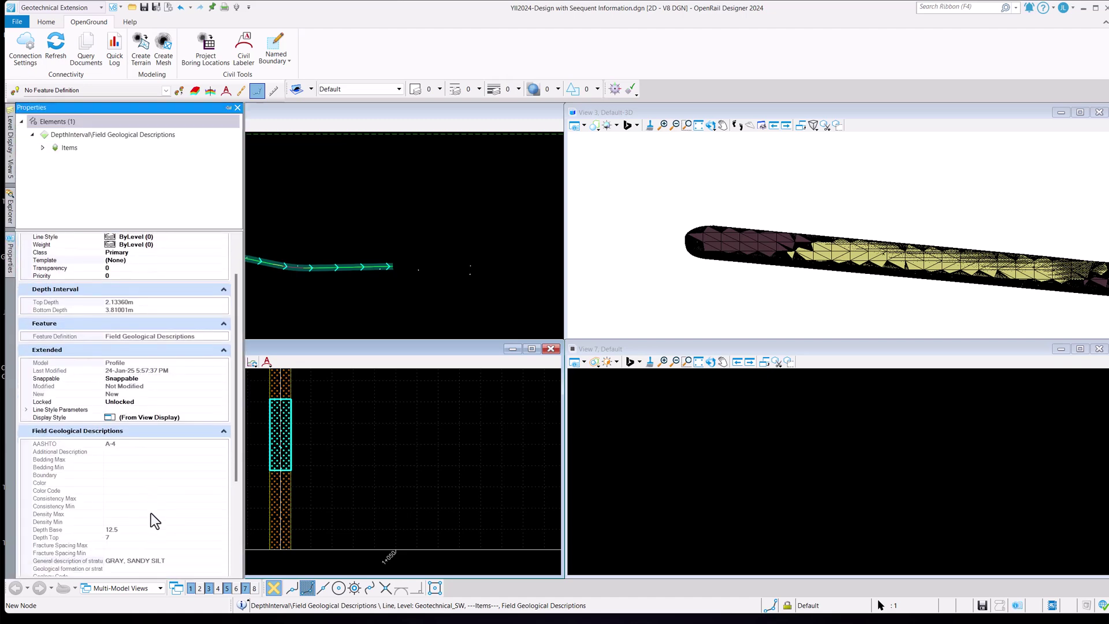
{"action": "left_click", "coordinate": [359, 438]}
Step: Compare the geological descriptions of the two rock intervals in the lower part of the same profile borehole
{"action": "scroll", "coordinate": [354, 442], "scroll_direction": "down", "scroll_amount": 4}
{"action": "scroll", "coordinate": [237, 443], "scroll_direction": "down", "scroll_amount": 2}
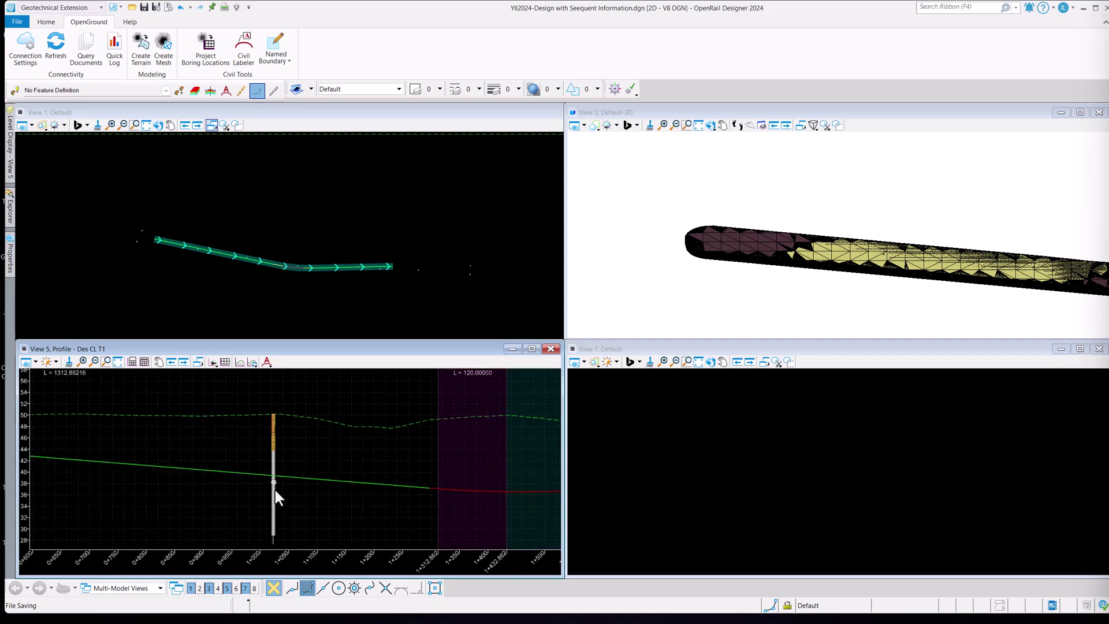
{"action": "scroll", "coordinate": [273, 491], "scroll_direction": "up", "scroll_amount": 5}
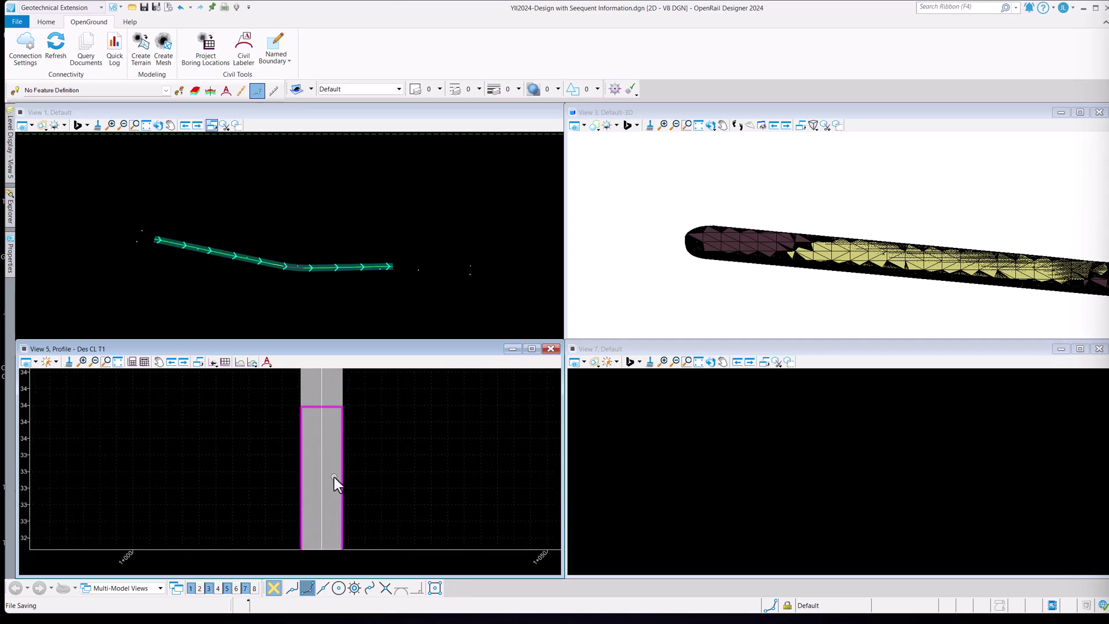
{"action": "scroll", "coordinate": [335, 470], "scroll_direction": "up", "scroll_amount": 1}
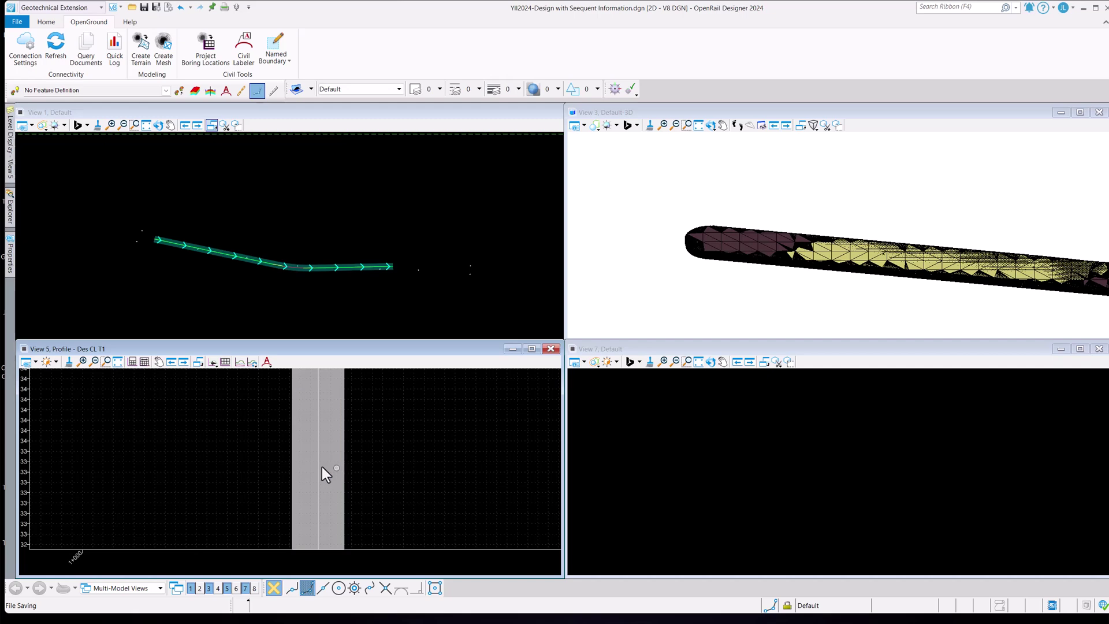
{"action": "left_click", "coordinate": [344, 452]}
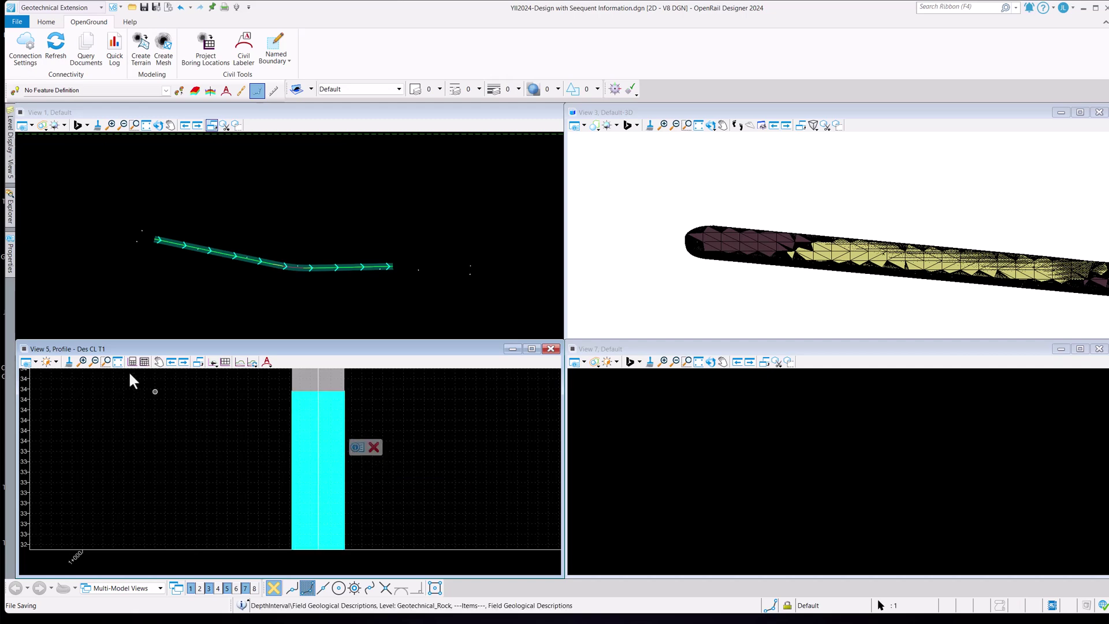
{"action": "mouse_move", "coordinate": [8, 251]}
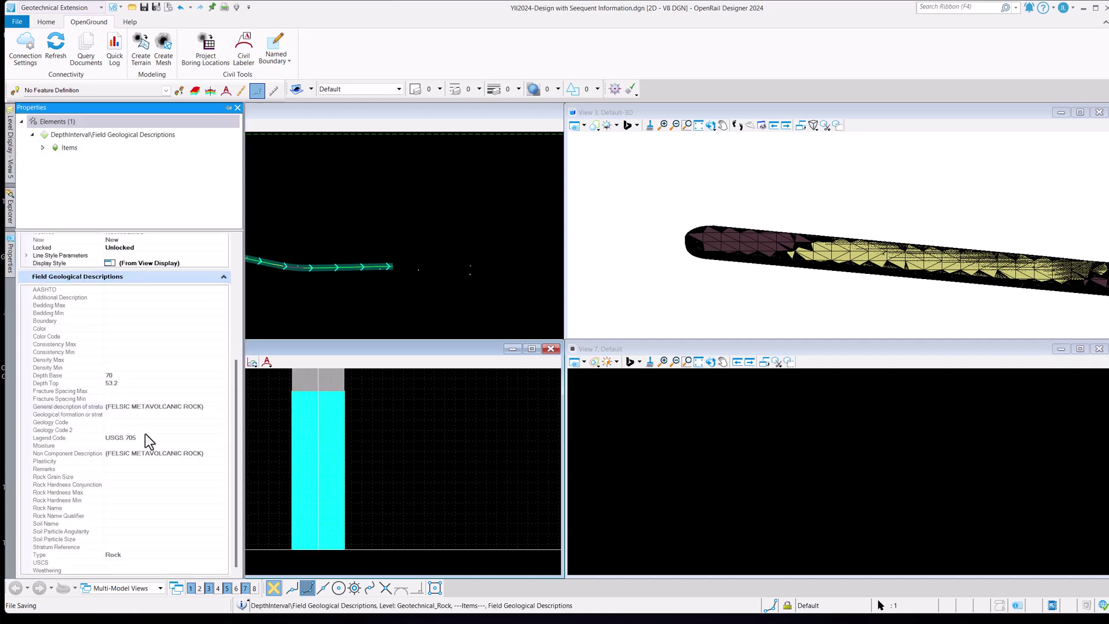
{"action": "left_click", "coordinate": [345, 382]}
{"action": "mouse_move", "coordinate": [12, 261]}
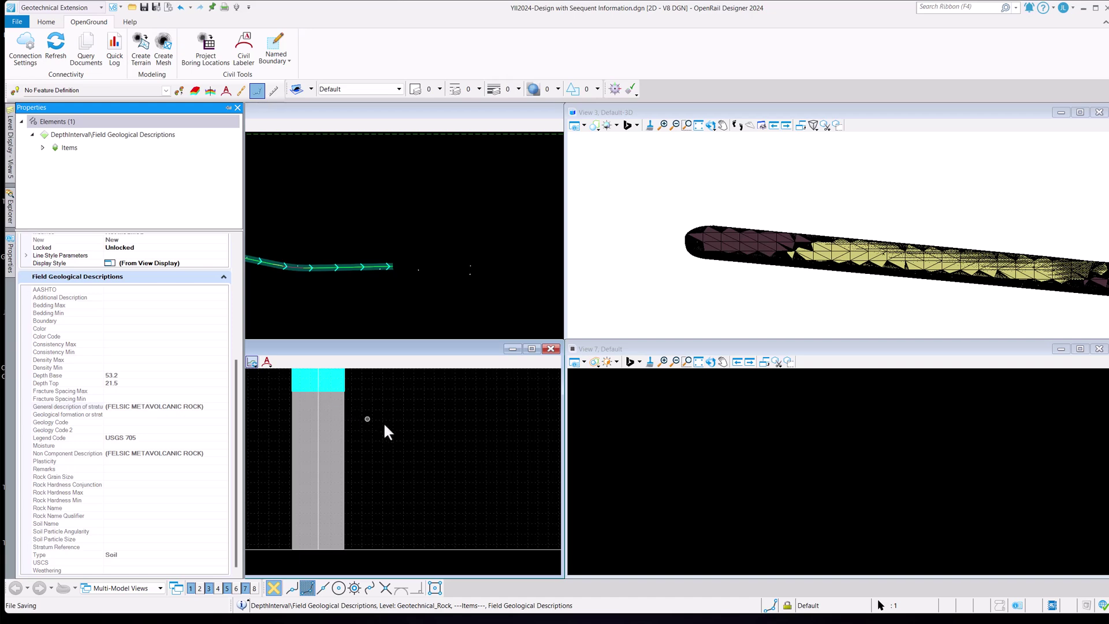
{"action": "left_click", "coordinate": [405, 424]}
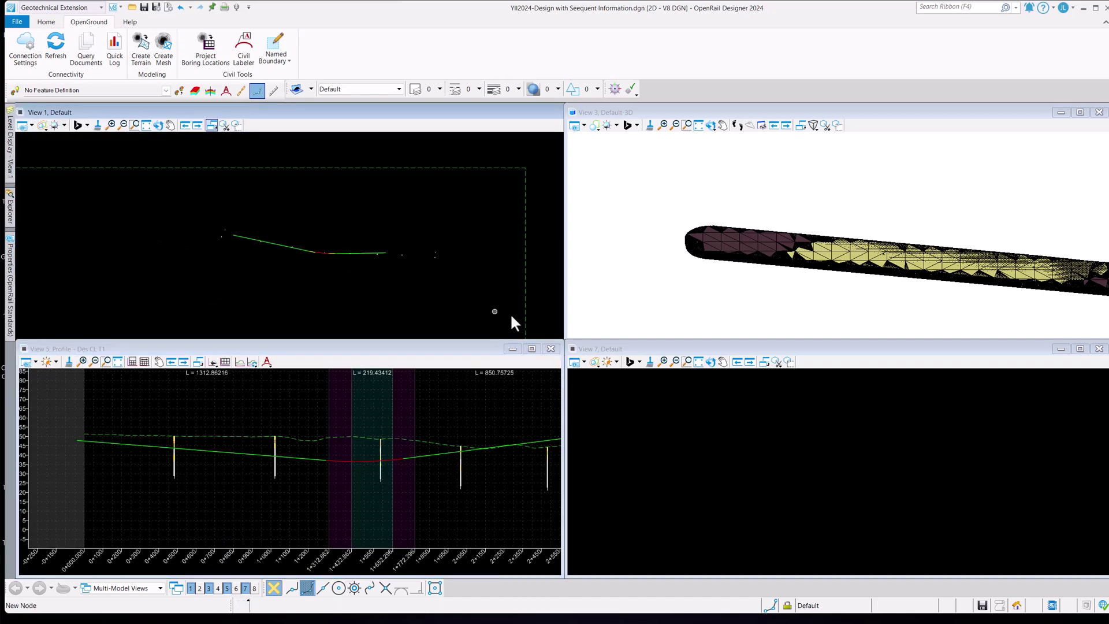
Step: Create a 3D cut in the alignment's profile view using the Full Profile placement method
{"action": "left_click", "coordinate": [240, 361]}
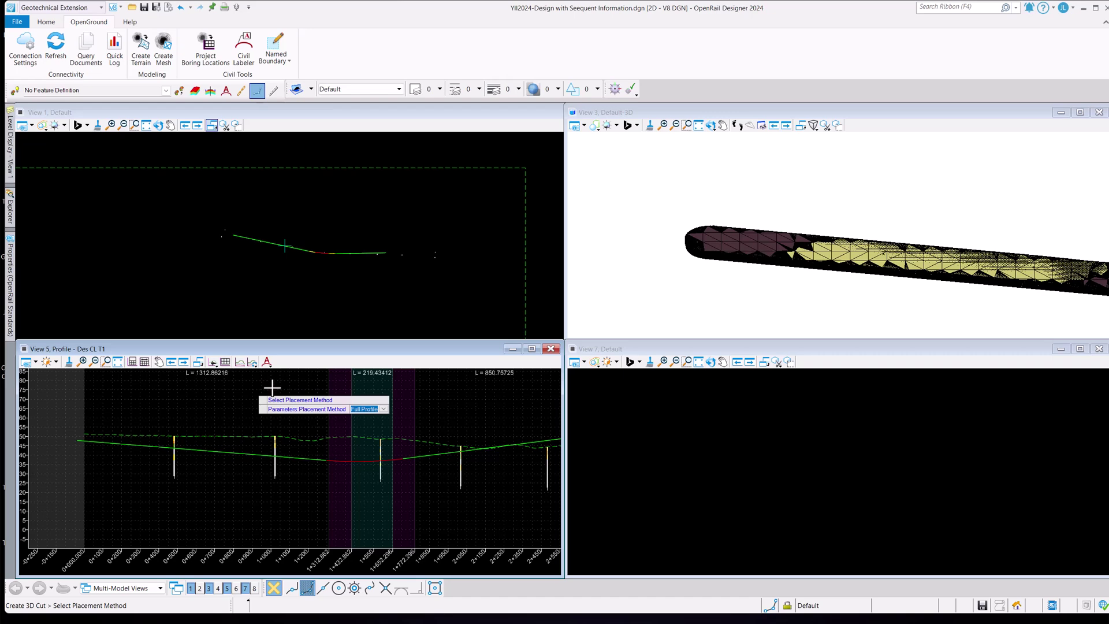
{"action": "left_click", "coordinate": [272, 388]}
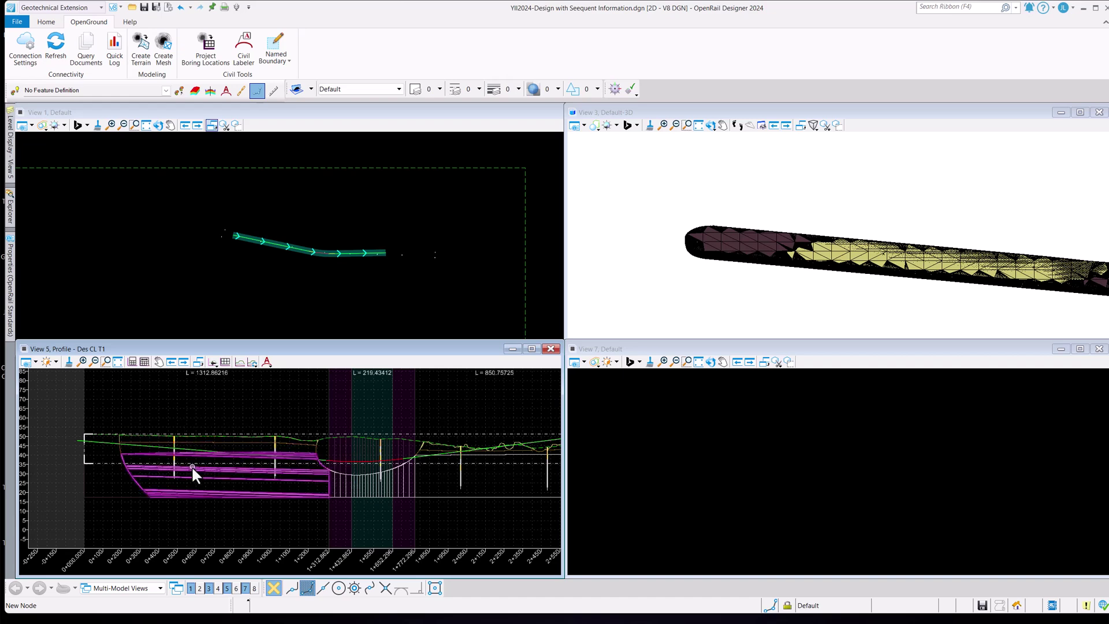
{"action": "mouse_move", "coordinate": [192, 471]}
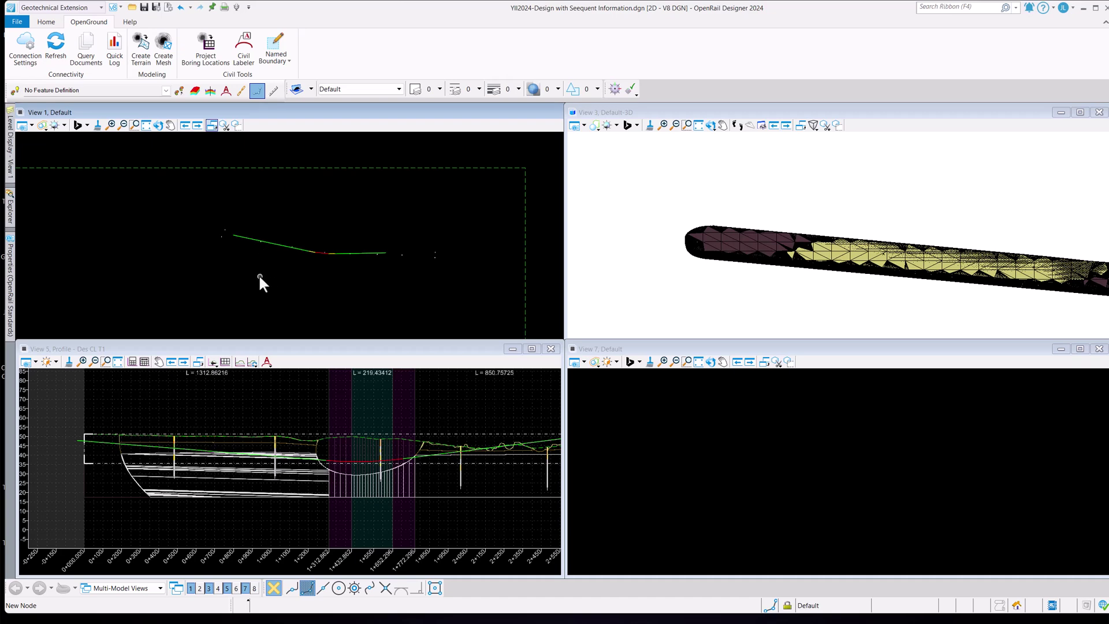
Step: Create a corridor named Des CL T1 along the rail alignment using its active profile
{"action": "left_click", "coordinate": [241, 237]}
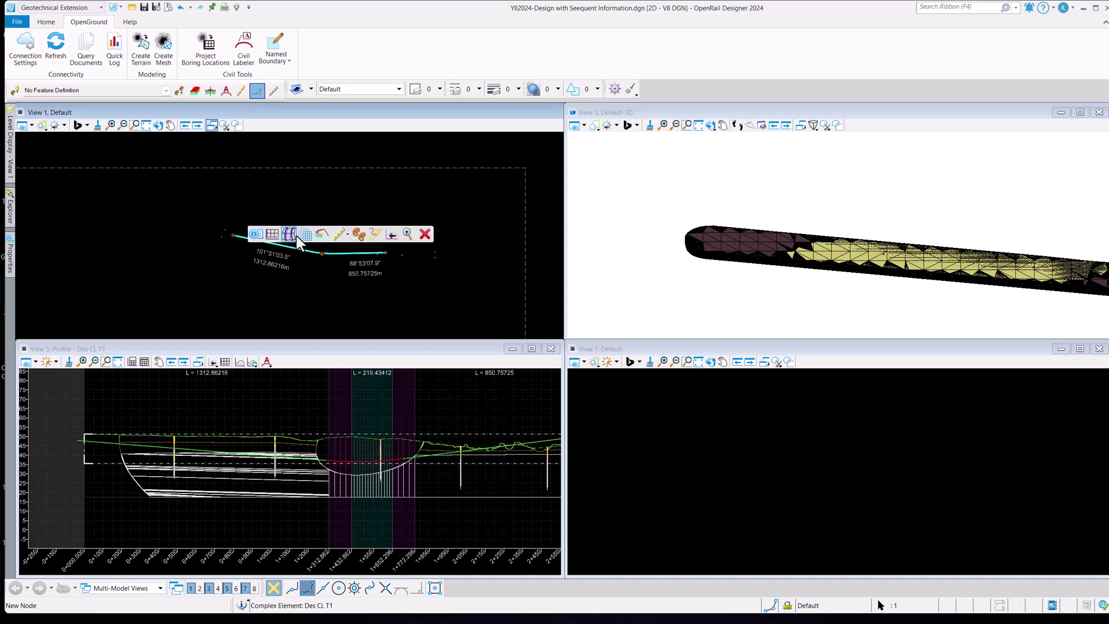
{"action": "left_click", "coordinate": [290, 235]}
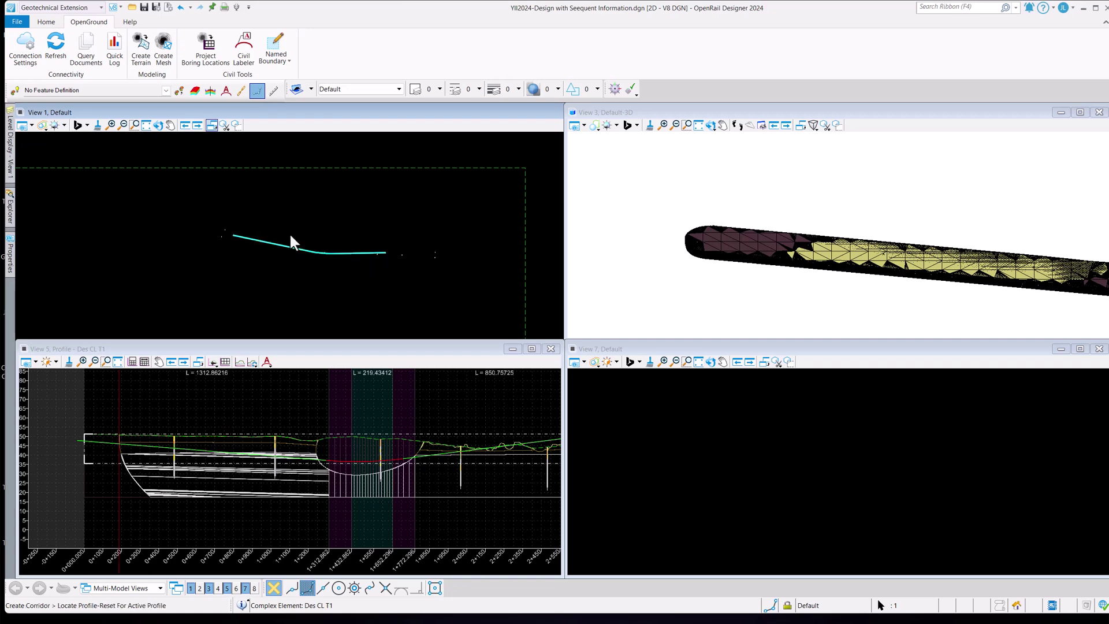
{"action": "right_click", "coordinate": [289, 235]}
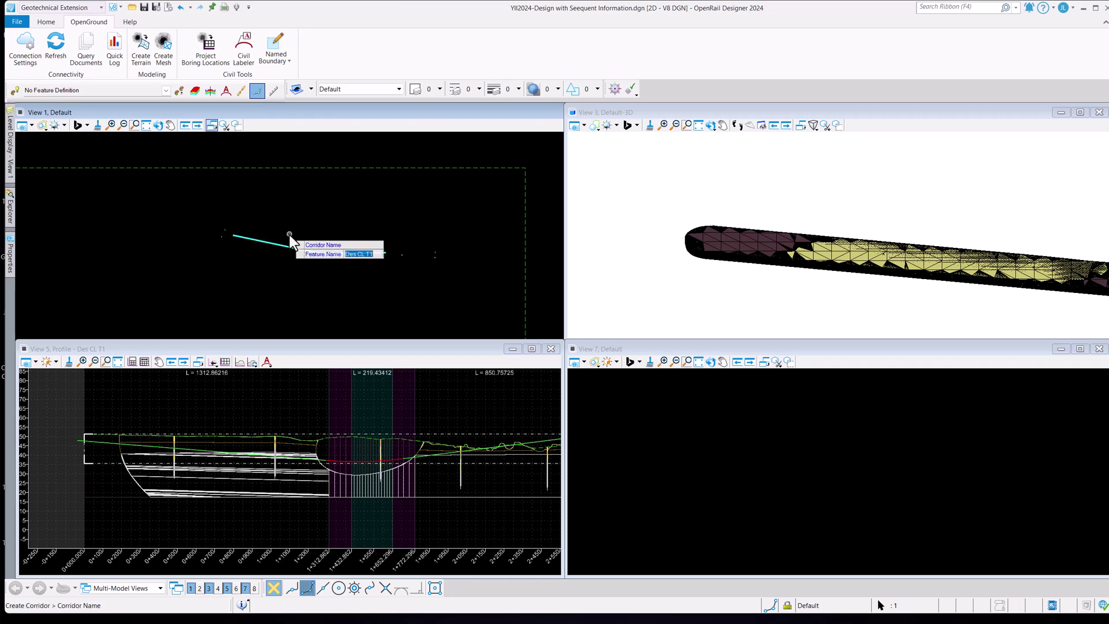
{"action": "left_click", "coordinate": [289, 233]}
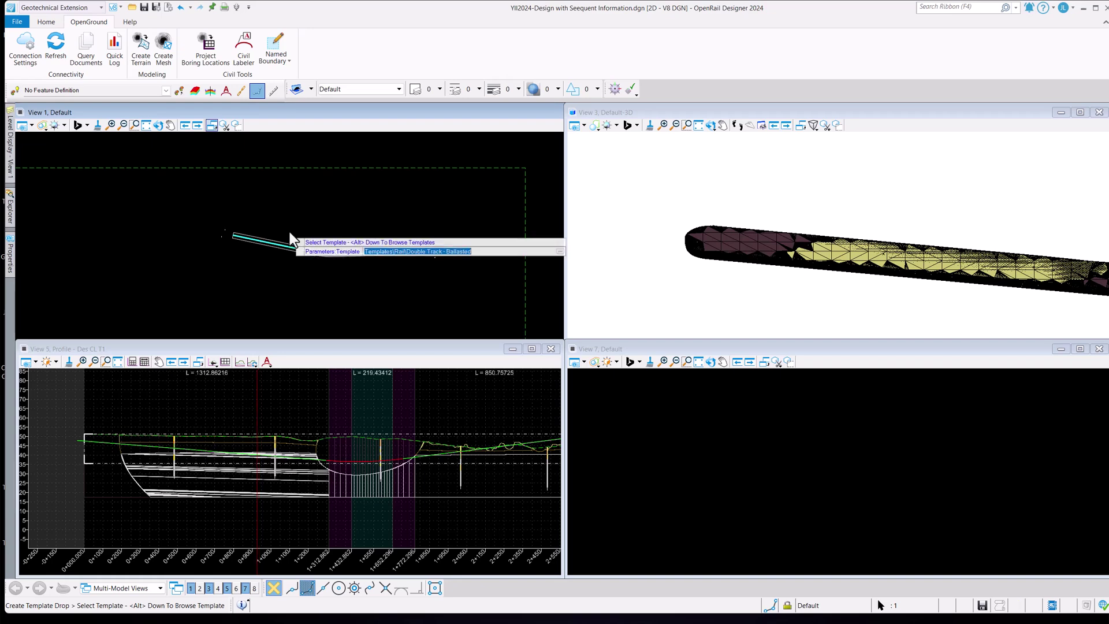
Step: Apply the Double Track - Ballasted template along the corridor's full length with a drop interval of 20
{"action": "left_click", "coordinate": [290, 233]}
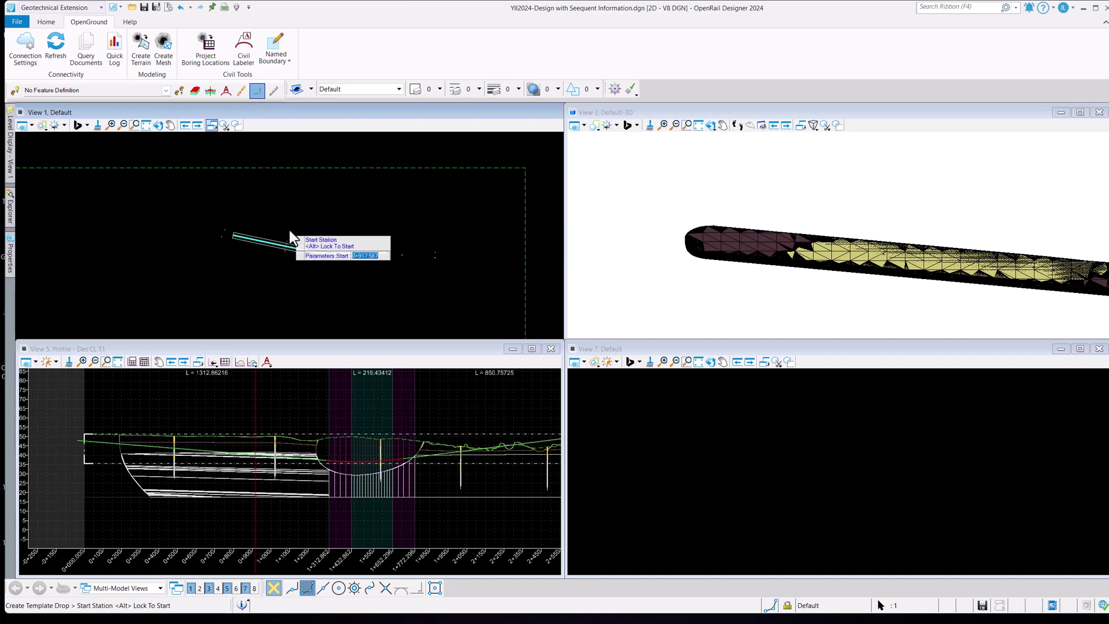
{"action": "key", "text": "alt"}
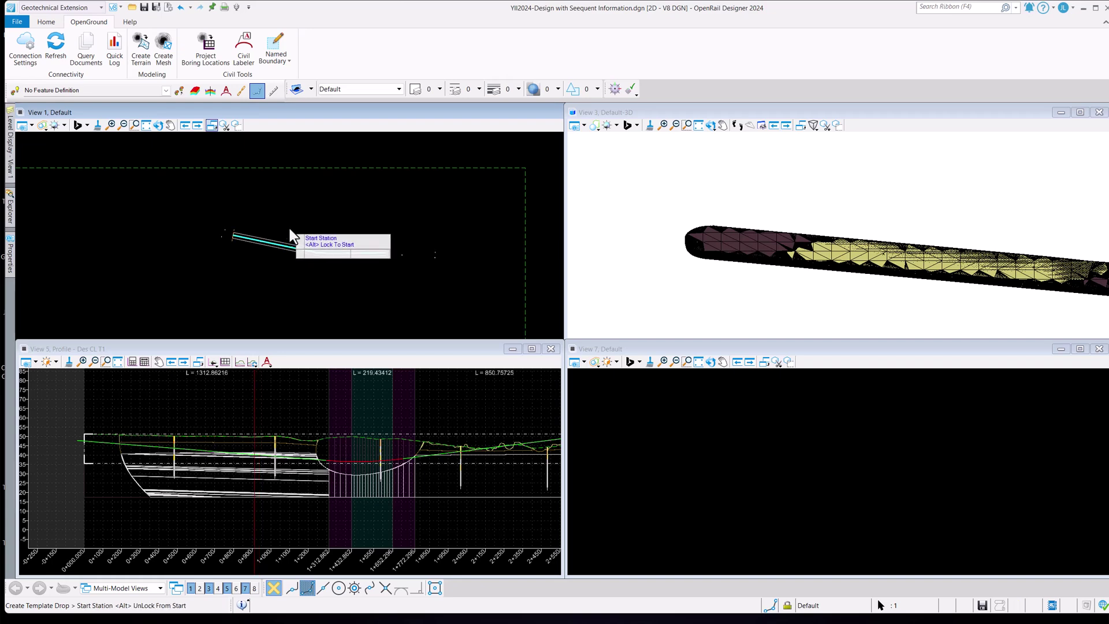
{"action": "left_click", "coordinate": [289, 228]}
{"action": "left_click", "coordinate": [290, 227]}
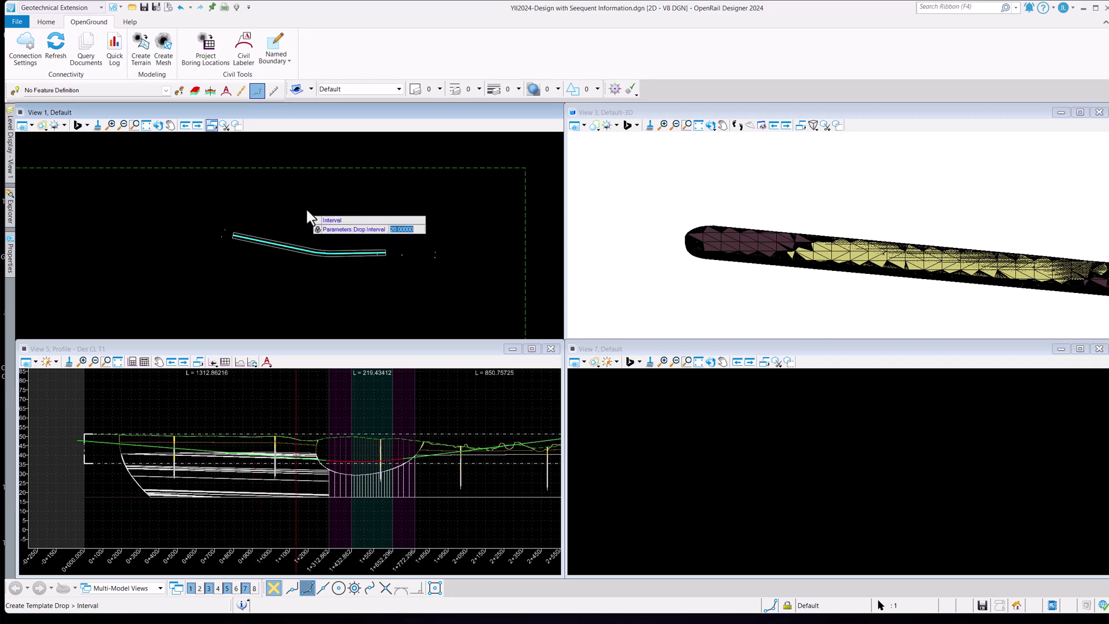
{"action": "left_click", "coordinate": [306, 209]}
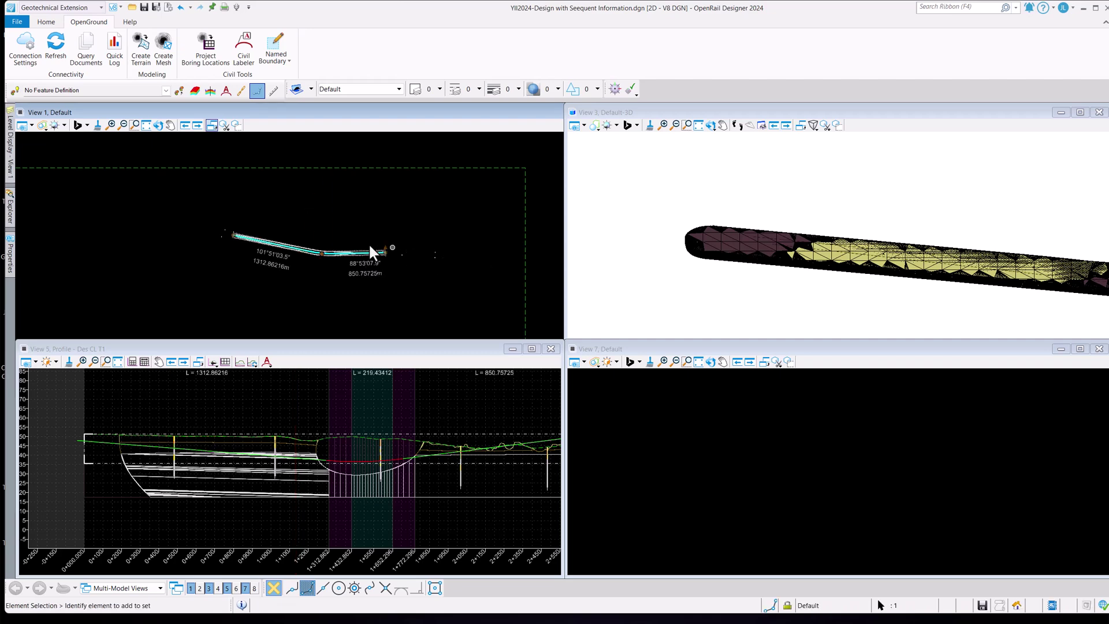
Step: Open the dynamic cross section view of the Des CL T1 corridor in View 7
{"action": "scroll", "coordinate": [324, 246], "scroll_direction": "up", "scroll_amount": 5}
{"action": "mouse_move", "coordinate": [279, 248]}
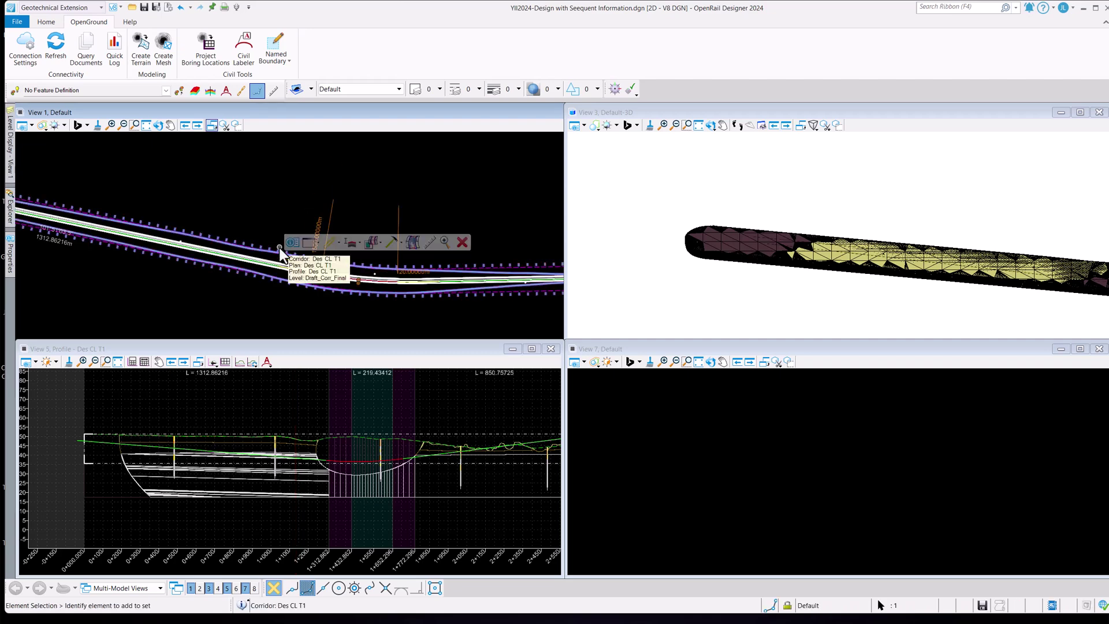
{"action": "left_click", "coordinate": [316, 244]}
{"action": "left_click", "coordinate": [326, 268]}
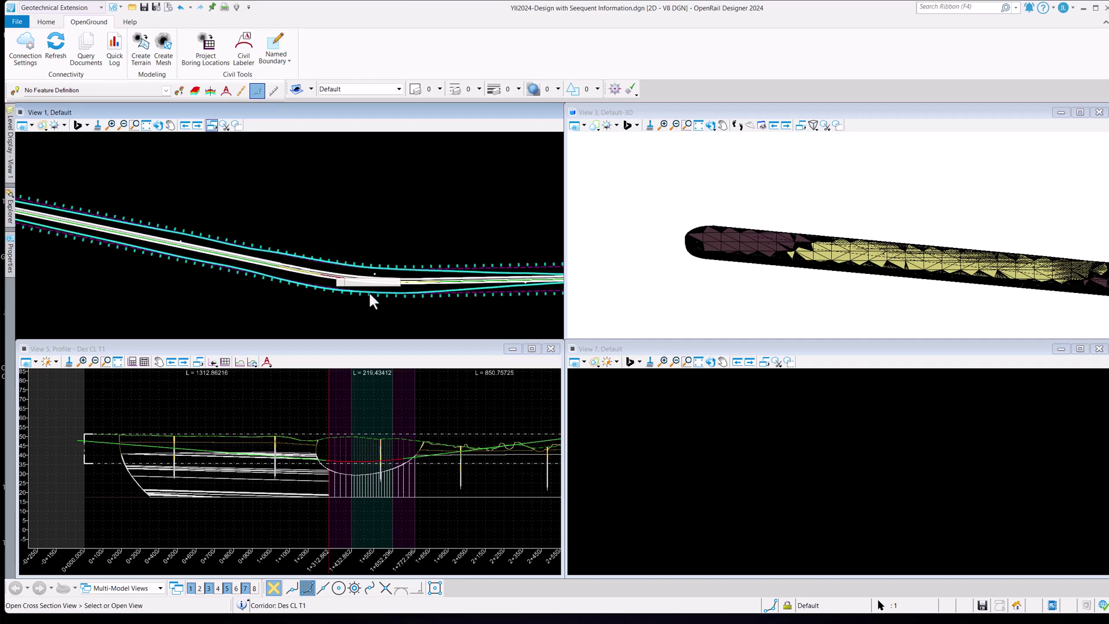
{"action": "left_click", "coordinate": [695, 444]}
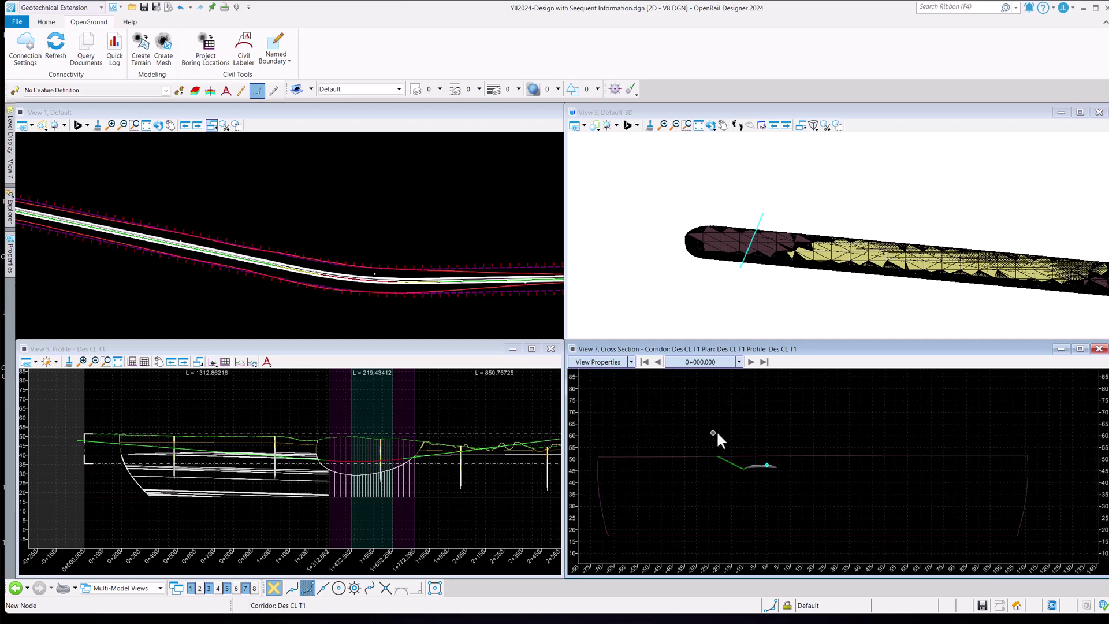
Step: Step through the corridor's cross sections from 0+000 to past 0+320, examining the cut slopes against the soil layers
{"action": "middle_click_drag", "start_coordinate": [722, 429], "coordinate": [758, 415]}
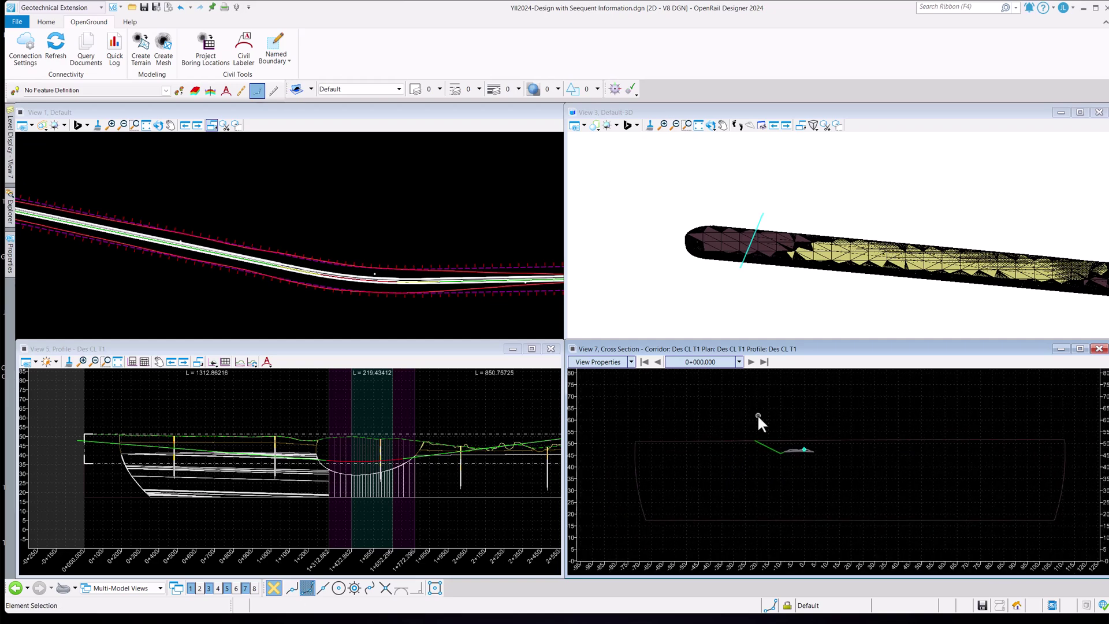
{"action": "scroll", "coordinate": [351, 250], "scroll_direction": "down", "scroll_amount": 2}
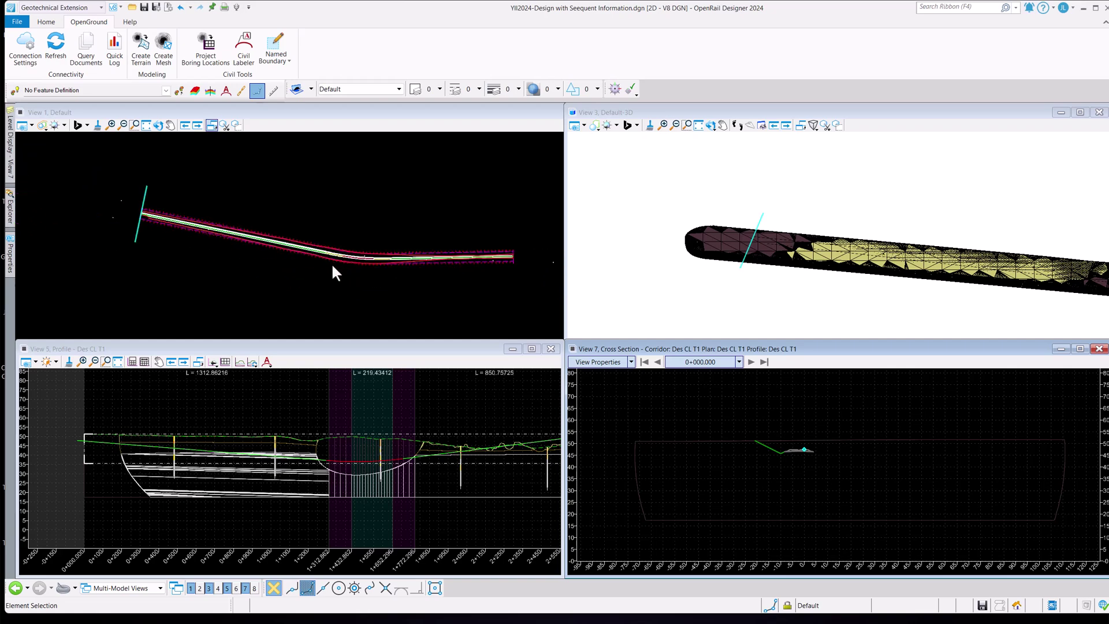
{"action": "left_click", "coordinate": [751, 362]}
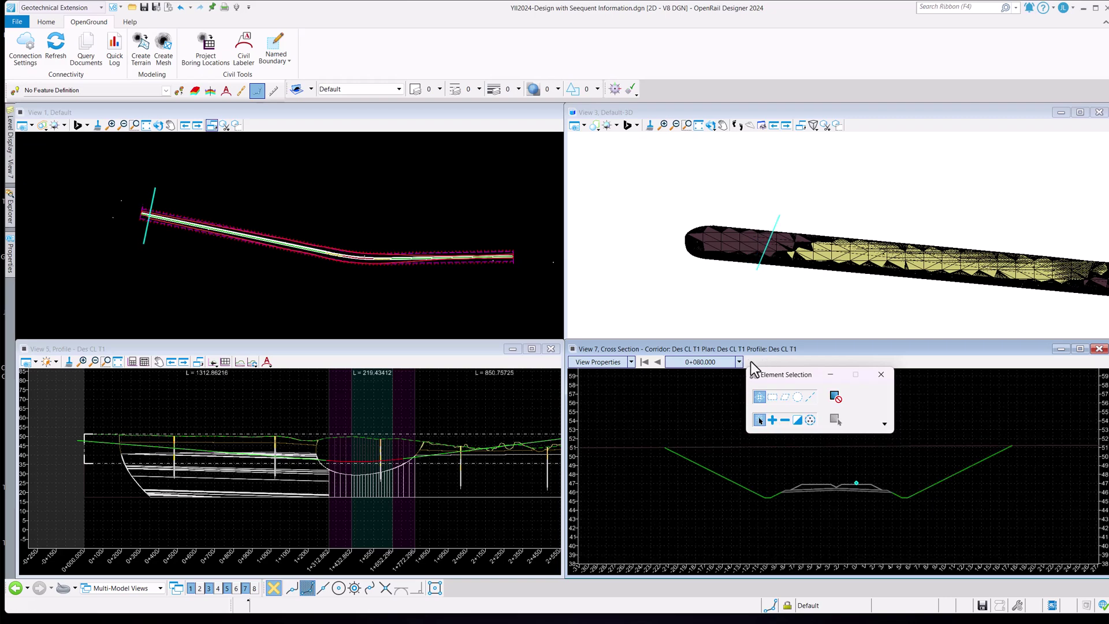
{"action": "left_click", "coordinate": [751, 361]}
{"action": "left_click", "coordinate": [751, 361]}
{"action": "left_click", "coordinate": [751, 362]}
{"action": "left_click", "coordinate": [751, 361]}
{"action": "left_click", "coordinate": [751, 362]}
{"action": "left_click", "coordinate": [750, 362]}
{"action": "left_click", "coordinate": [751, 361]}
{"action": "left_click", "coordinate": [751, 362]}
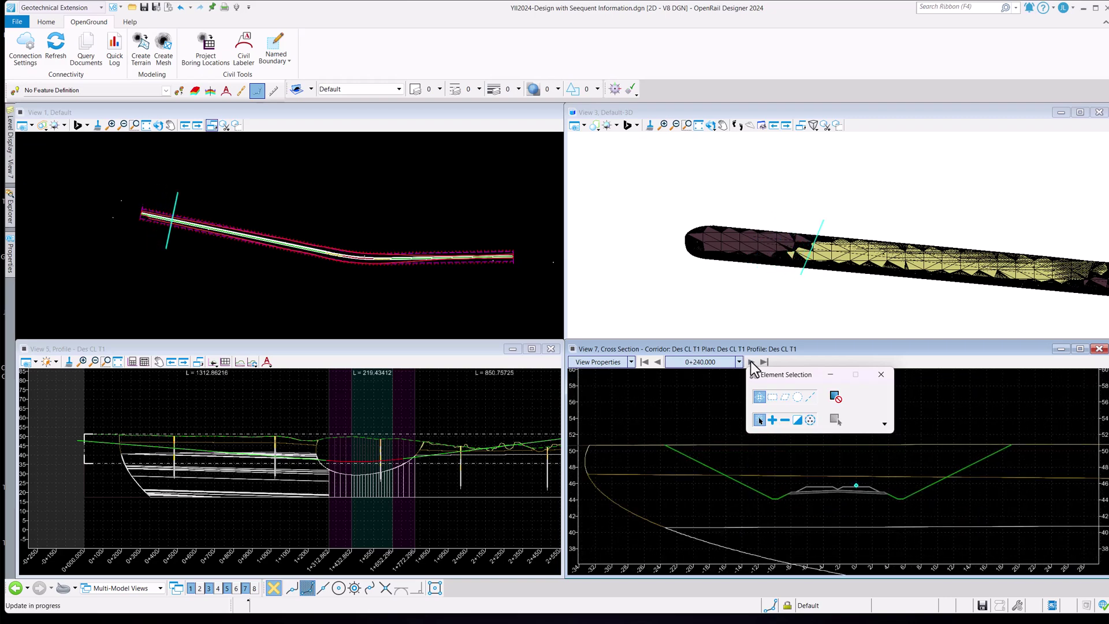
{"action": "scroll", "coordinate": [698, 451], "scroll_direction": "down", "scroll_amount": 4}
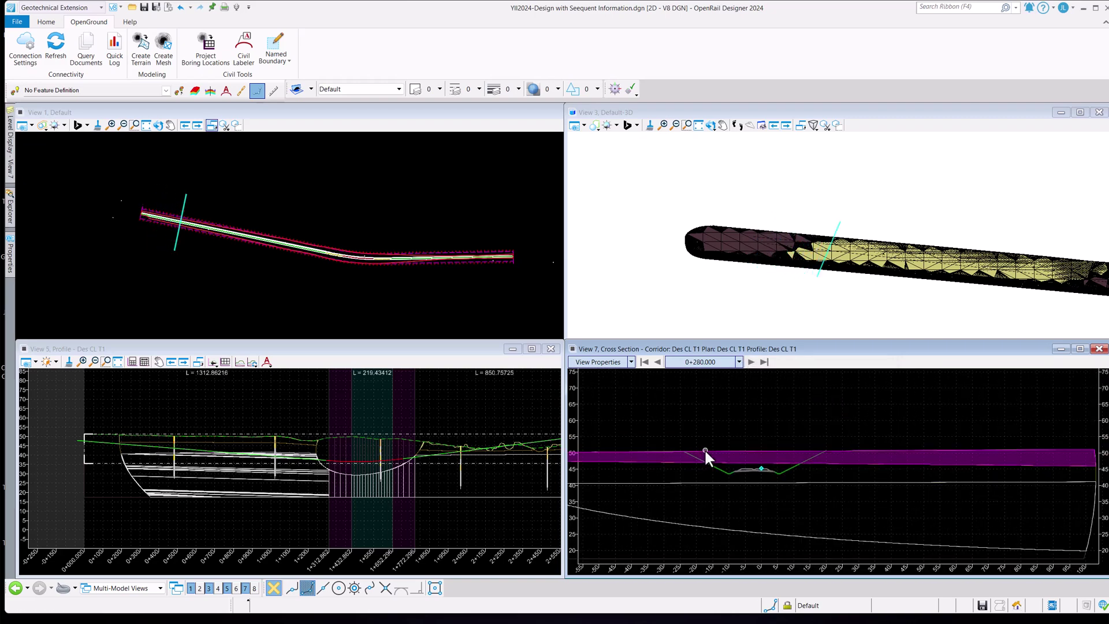
{"action": "scroll", "coordinate": [704, 448], "scroll_direction": "down", "scroll_amount": 2}
{"action": "middle_click_drag", "start_coordinate": [673, 441], "coordinate": [735, 448]}
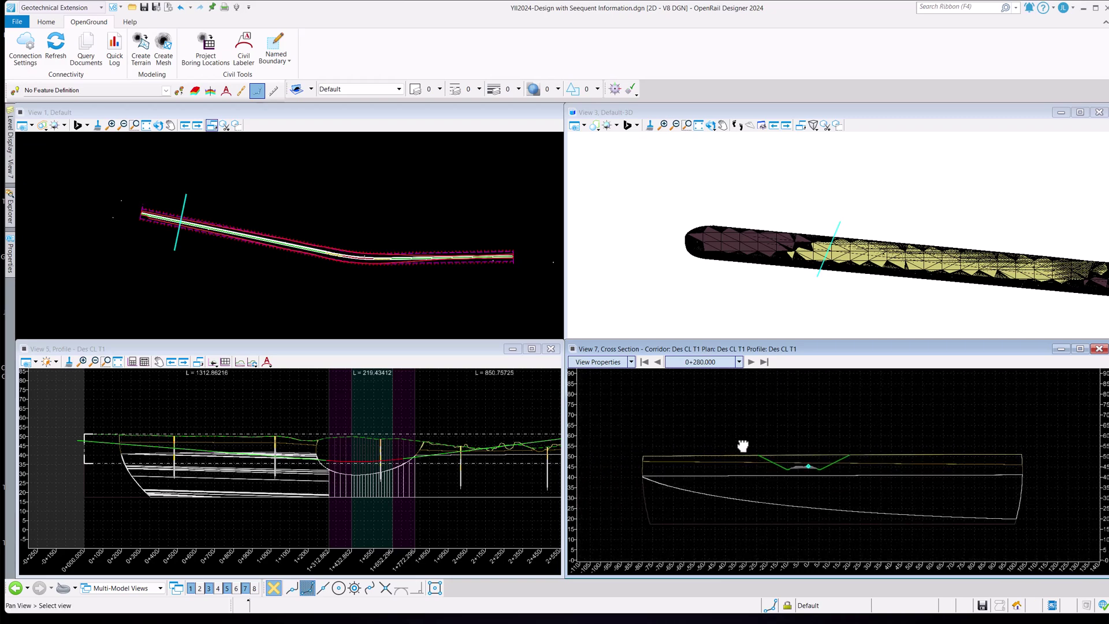
{"action": "left_click", "coordinate": [750, 361]}
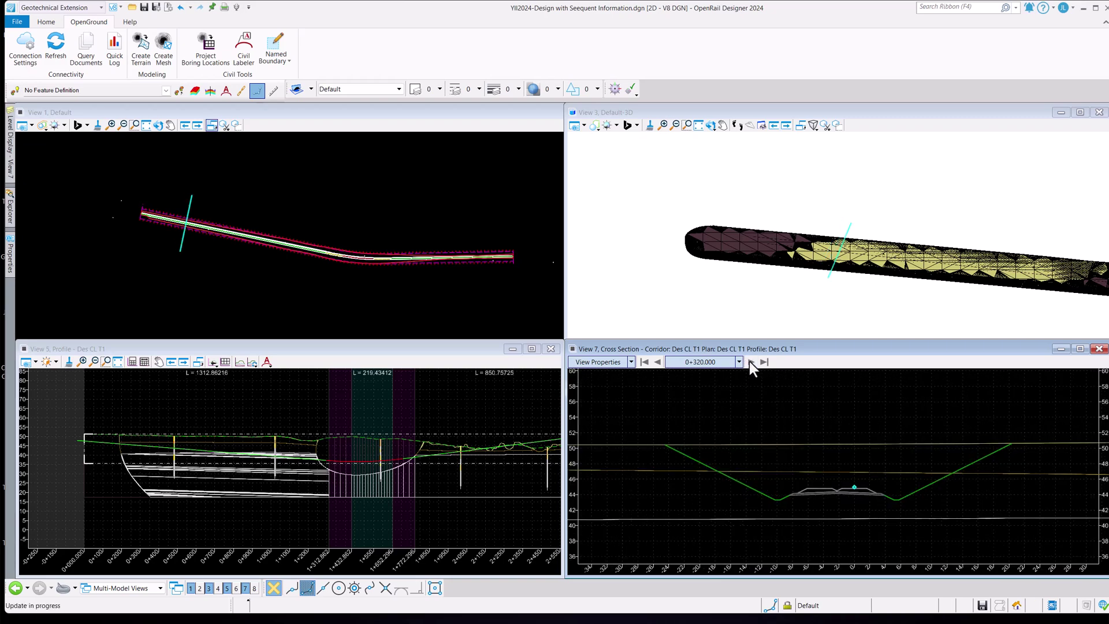
Step: Switch to the OpenRail Modeling workflow and open the corridor template library at the Saprolite cut end condition
{"action": "left_click", "coordinate": [448, 216]}
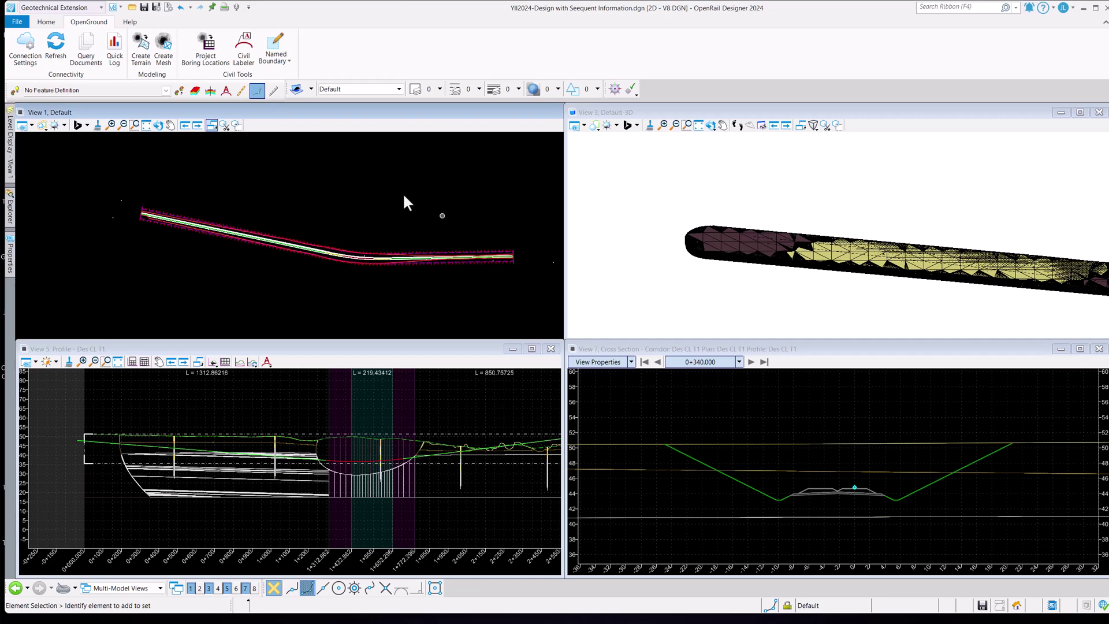
{"action": "left_click", "coordinate": [100, 9]}
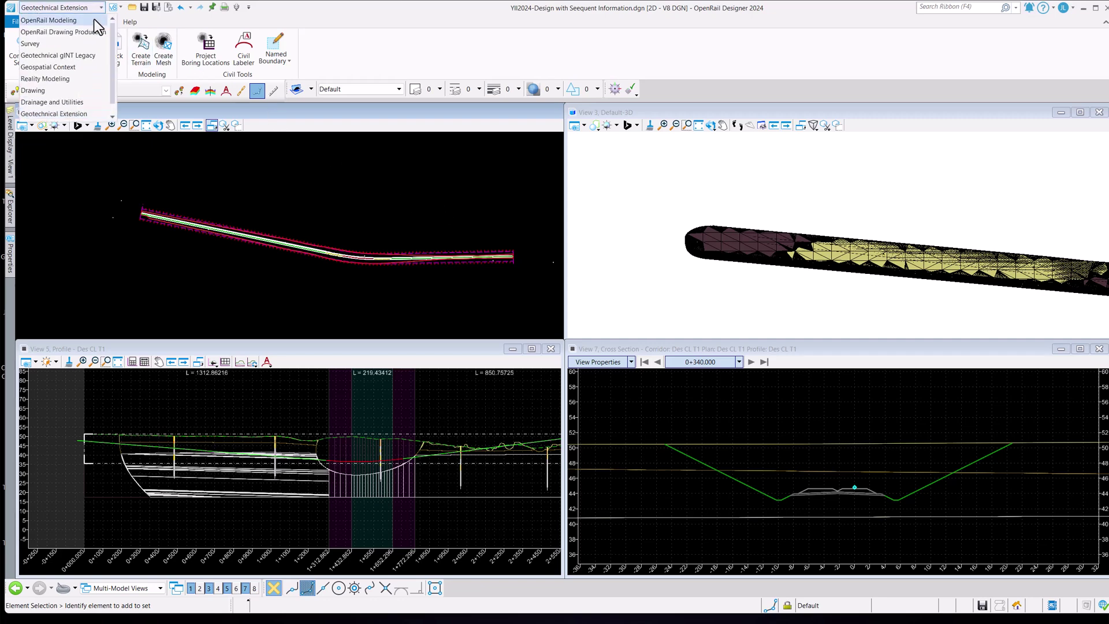
{"action": "left_click", "coordinate": [95, 20]}
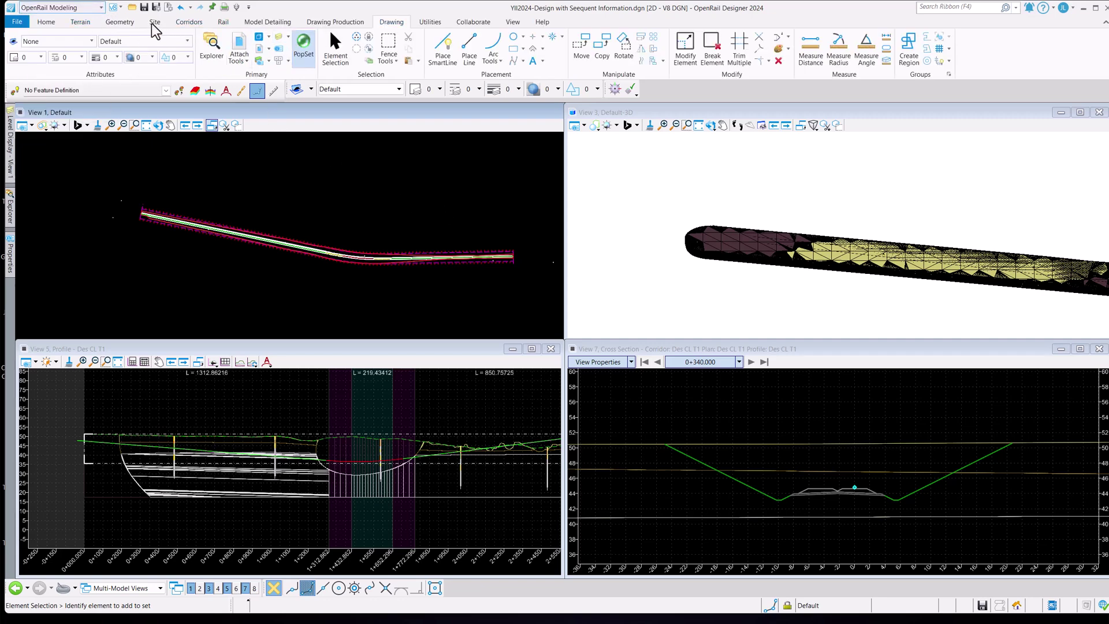
{"action": "left_click", "coordinate": [188, 22]}
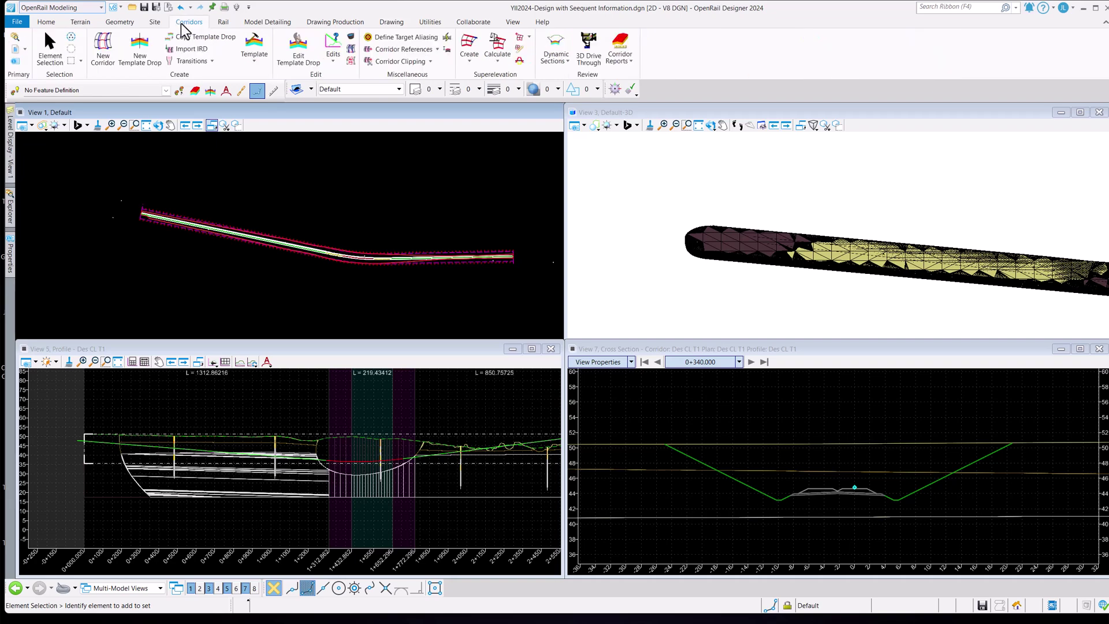
{"action": "left_click", "coordinate": [256, 37]}
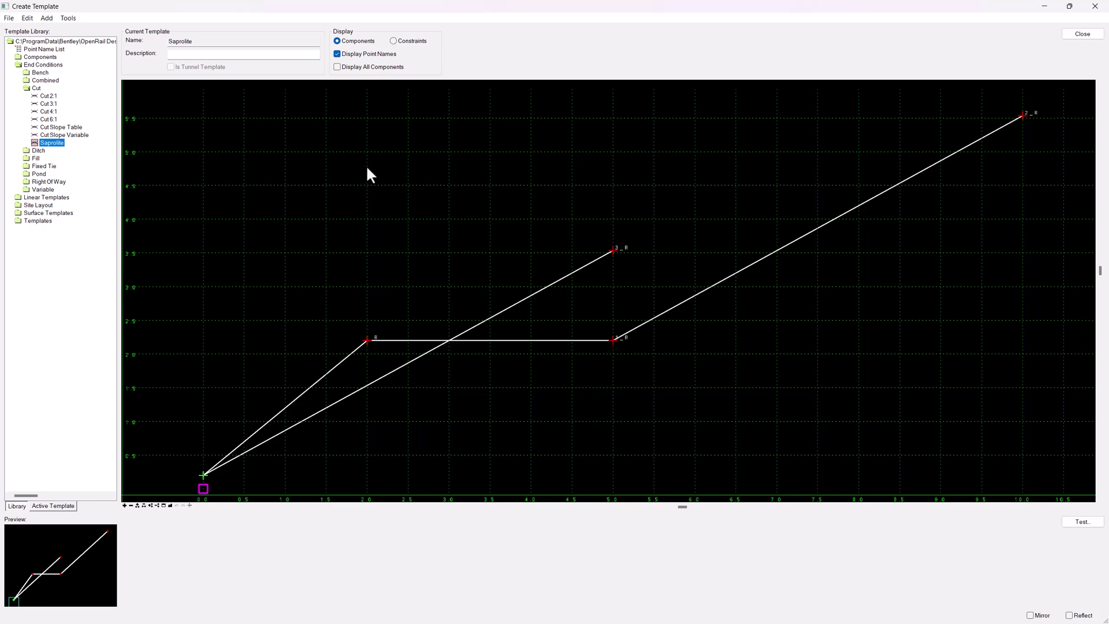
Step: Inspect the component properties of the Saprolite template's lower slope, including its target type and terrain model
{"action": "scroll", "coordinate": [564, 281], "scroll_direction": "down", "scroll_amount": 2}
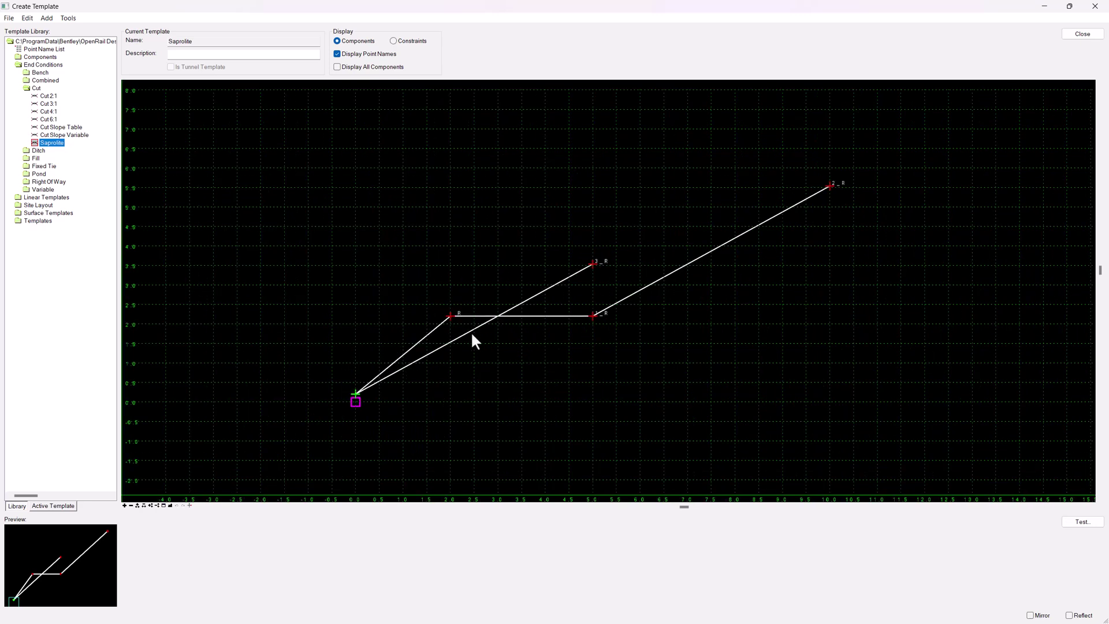
{"action": "double_click", "coordinate": [441, 320]}
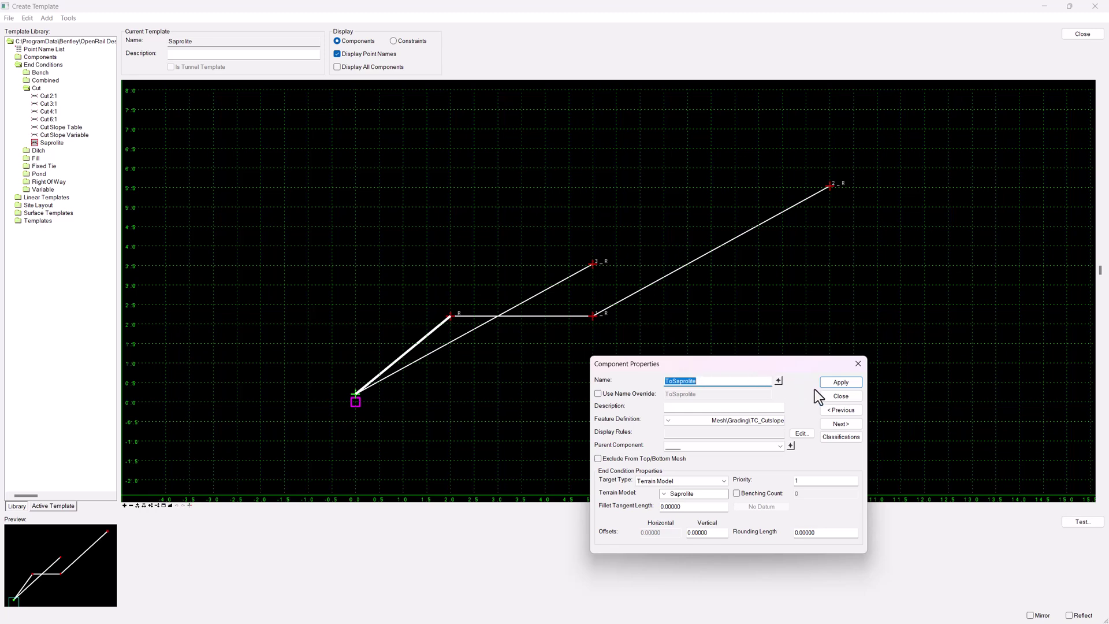
{"action": "left_click", "coordinate": [841, 396]}
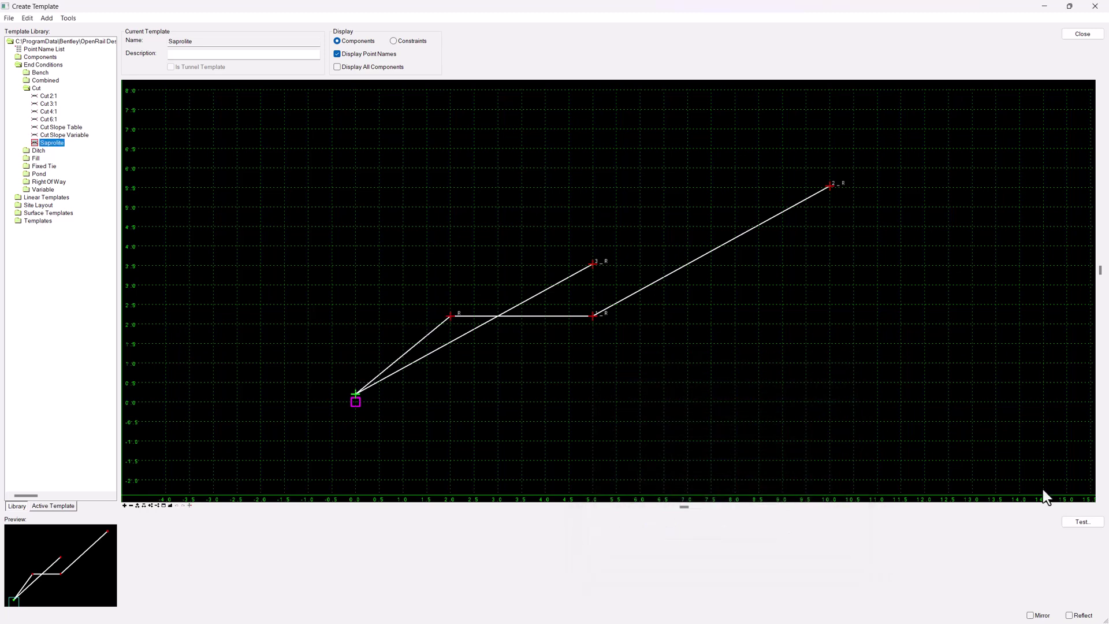
Step: Test the Saprolite end conditions by drawing the Saprolite and active terrain targets, and close the template editor
{"action": "left_click", "coordinate": [1085, 525]}
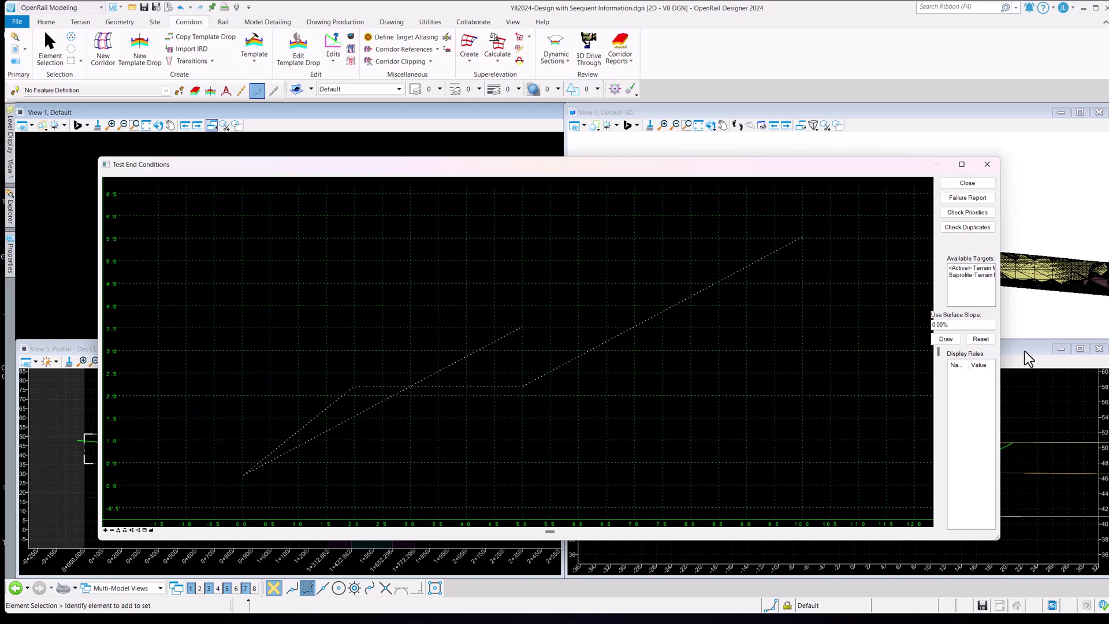
{"action": "left_click", "coordinate": [973, 276]}
{"action": "left_click", "coordinate": [946, 339]}
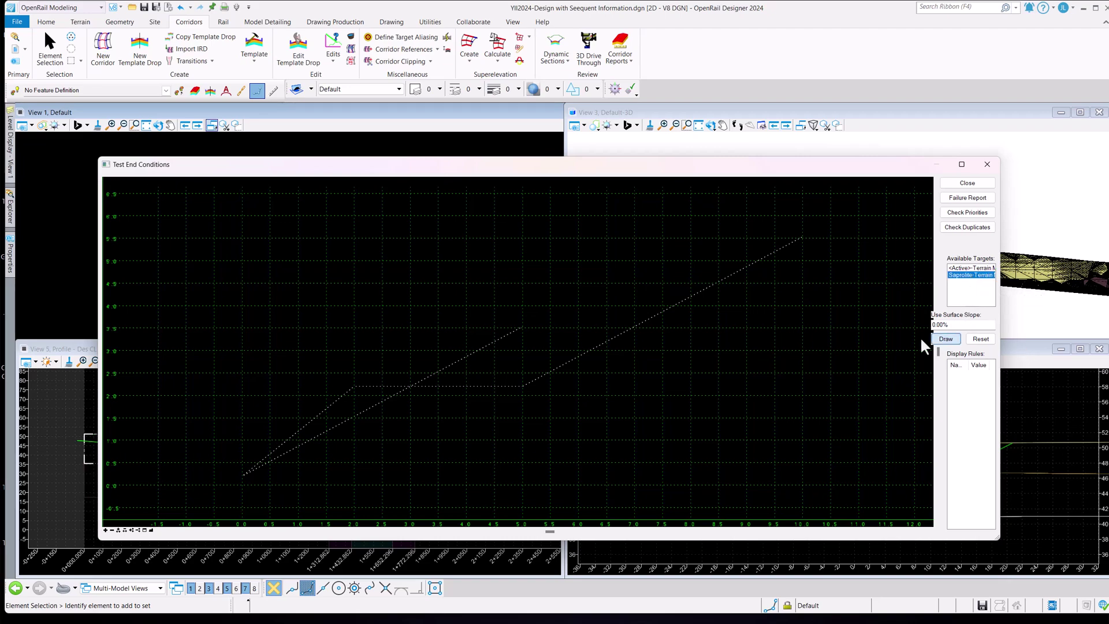
{"action": "left_click", "coordinate": [966, 268]}
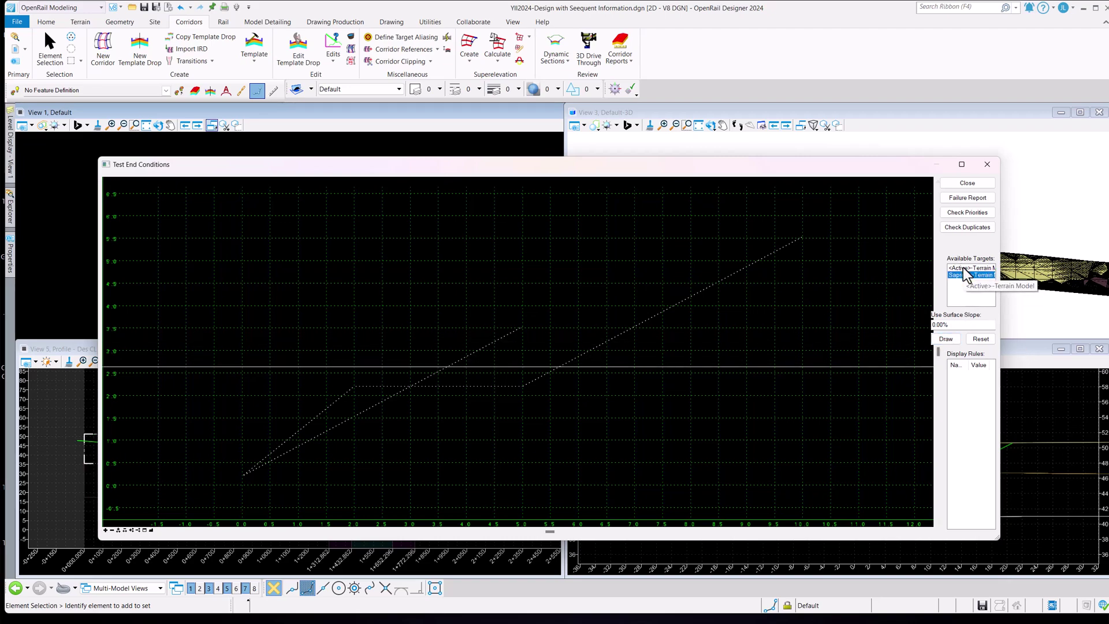
{"action": "left_click", "coordinate": [945, 340]}
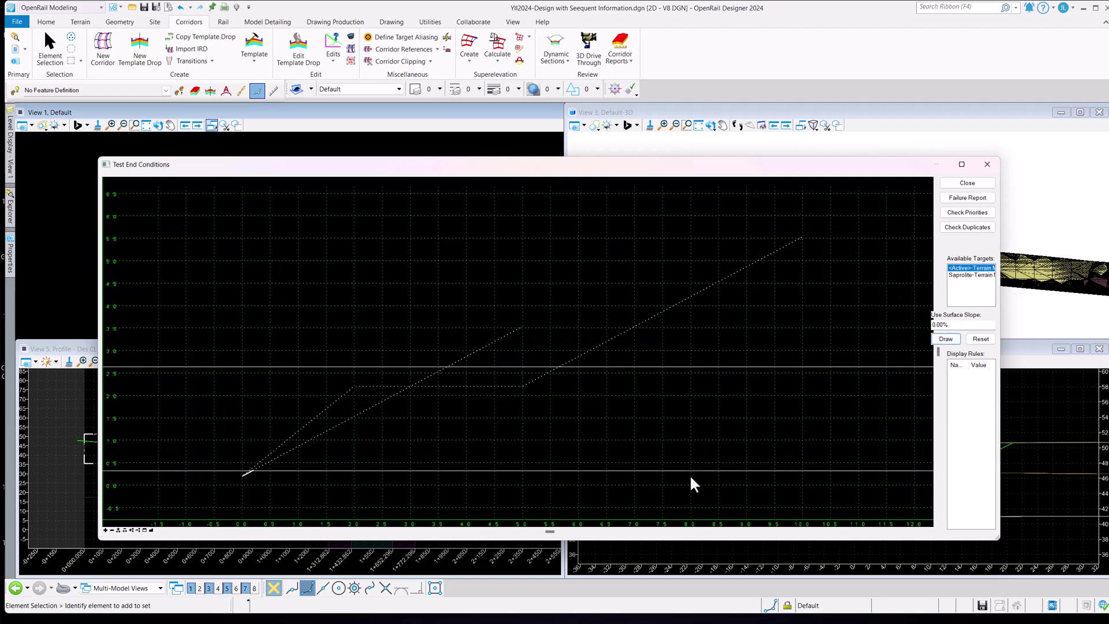
{"action": "left_click", "coordinate": [968, 183]}
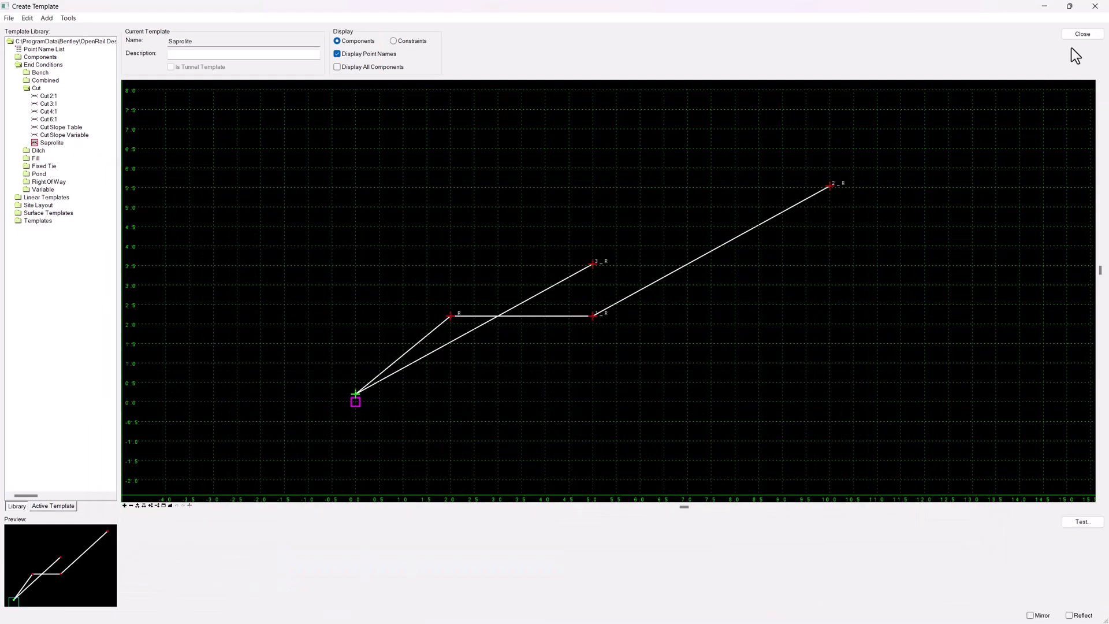
{"action": "left_click", "coordinate": [1089, 37]}
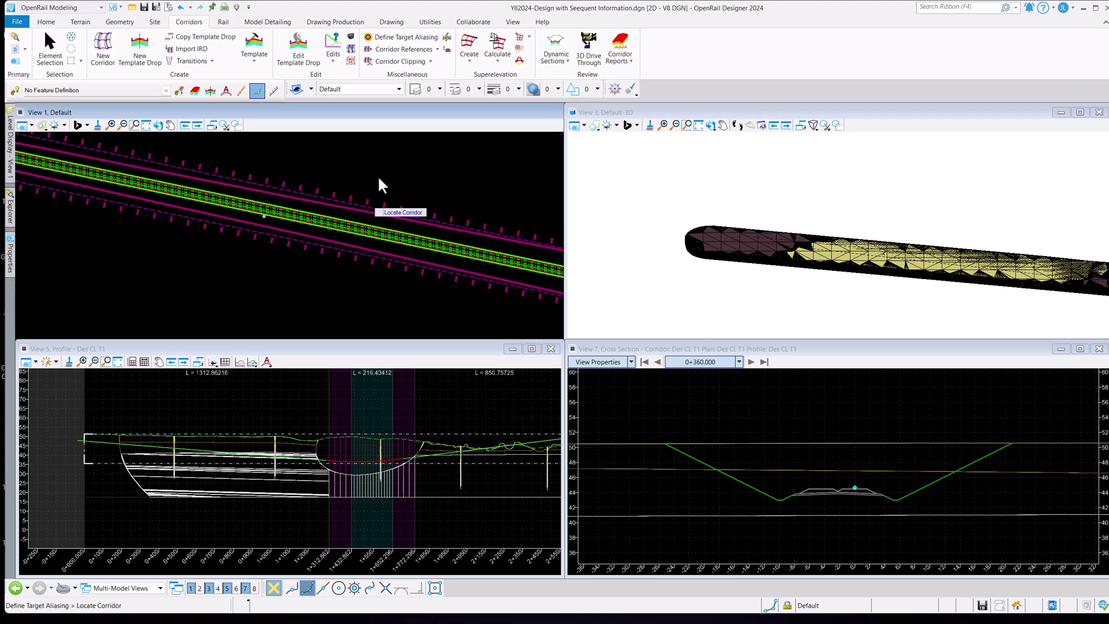
Step: Define target aliasing for the corridor, assigning Geological-Saprolite as the alias of the Saprolite target
{"action": "left_click", "coordinate": [381, 185]}
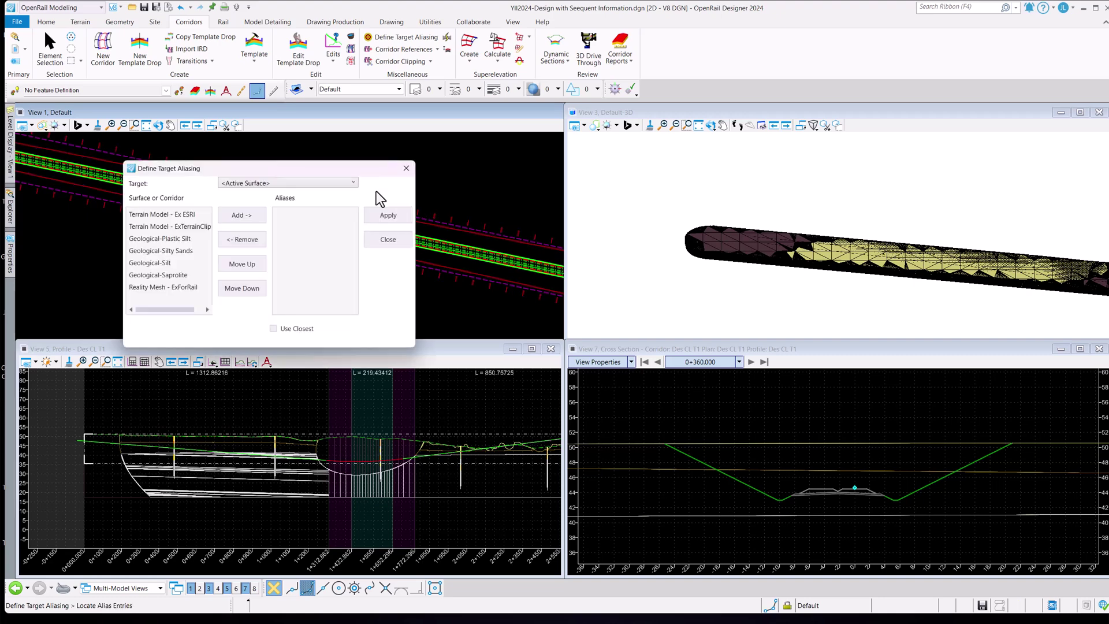
{"action": "left_click", "coordinate": [286, 184]}
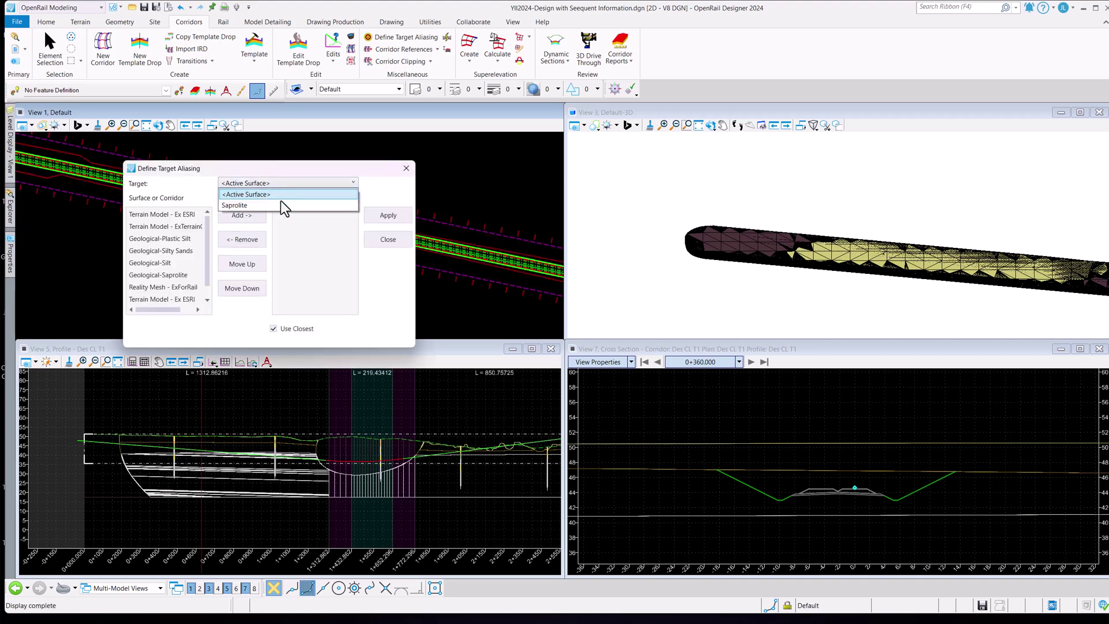
{"action": "left_click", "coordinate": [287, 206]}
{"action": "left_click", "coordinate": [183, 275]}
{"action": "left_click", "coordinate": [242, 214]}
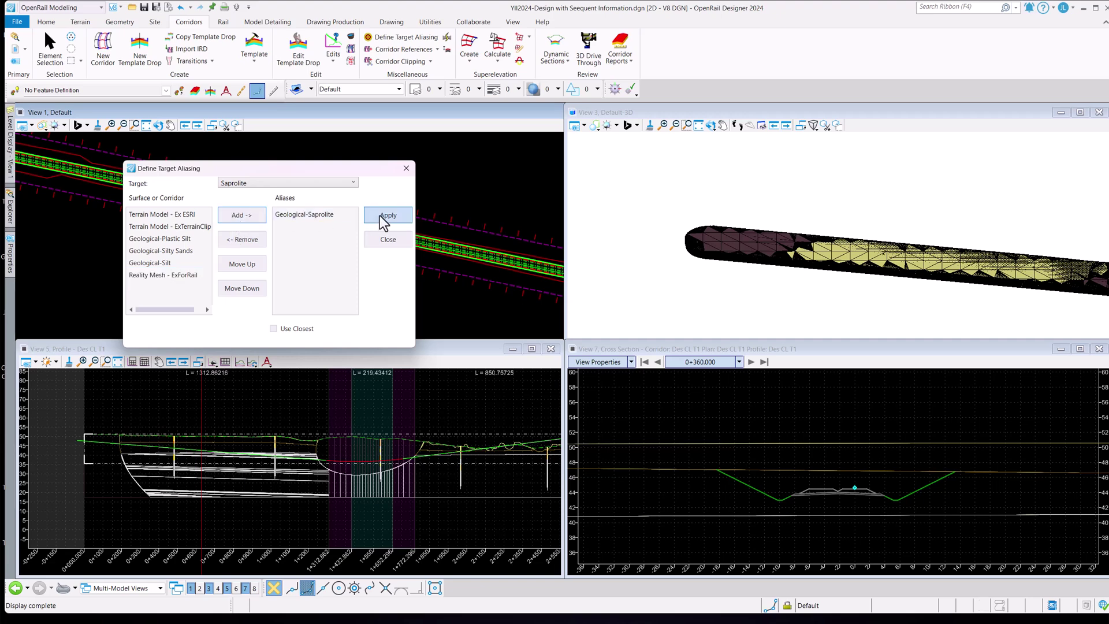
{"action": "left_click", "coordinate": [382, 217]}
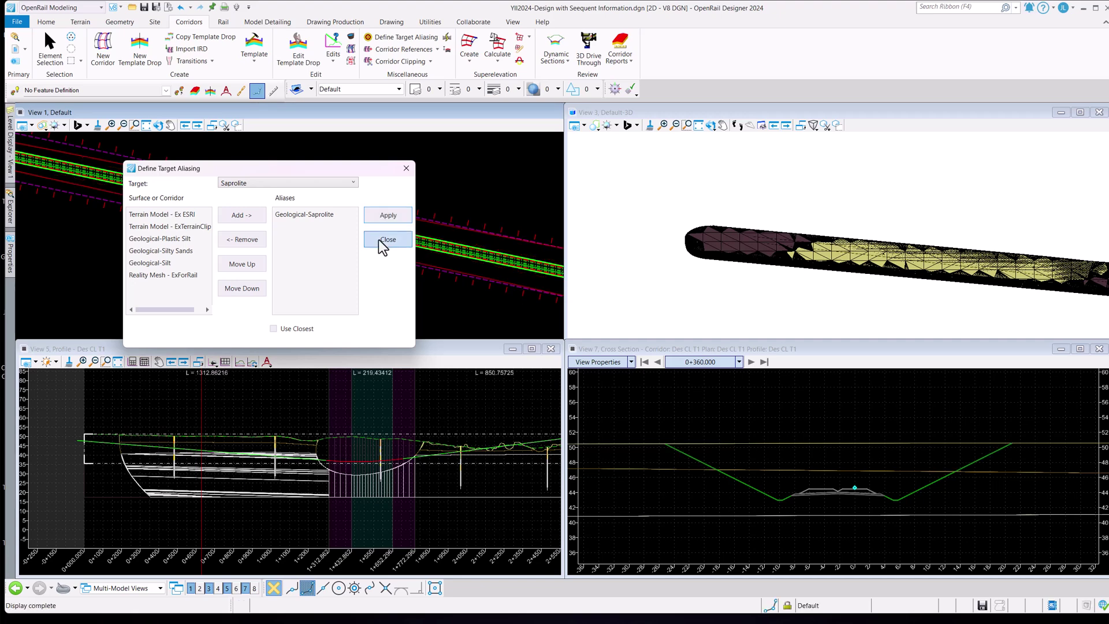
{"action": "left_click", "coordinate": [386, 240]}
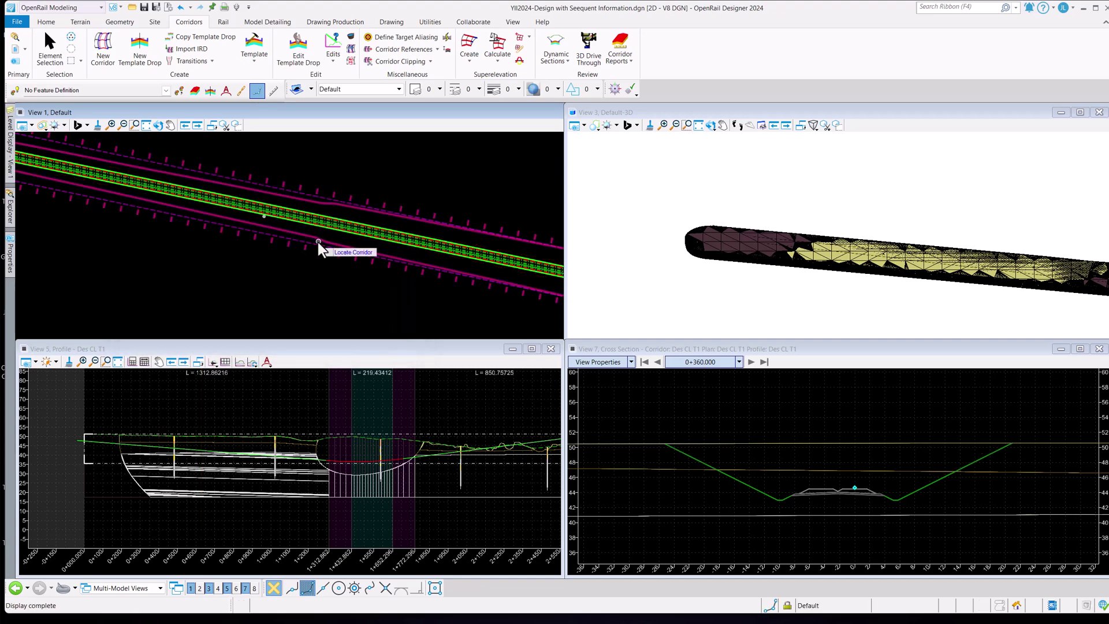
{"action": "key", "text": "Escape"}
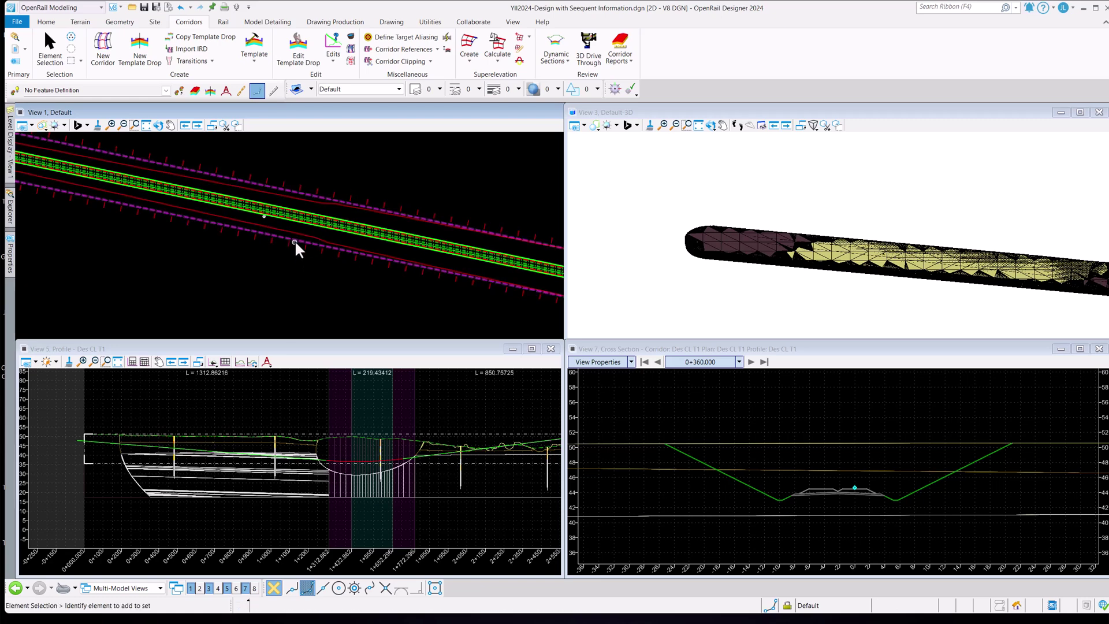
Step: Edit the corridor's Double Track - Ballasted template drop and delete the cut slope components on its right side
{"action": "left_click", "coordinate": [296, 244]}
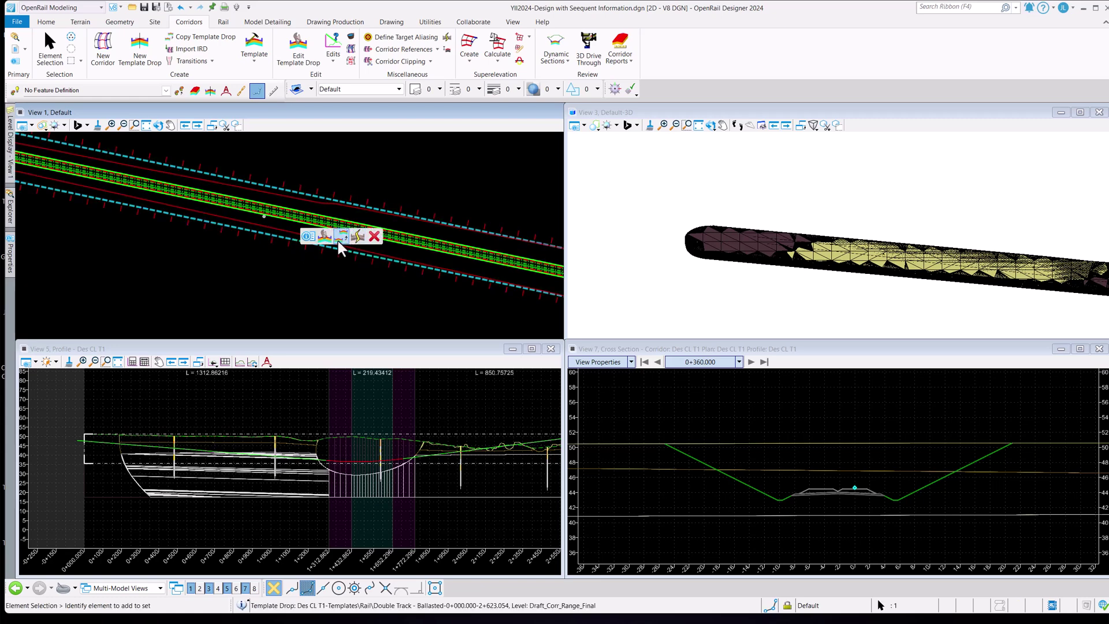
{"action": "left_click", "coordinate": [340, 240]}
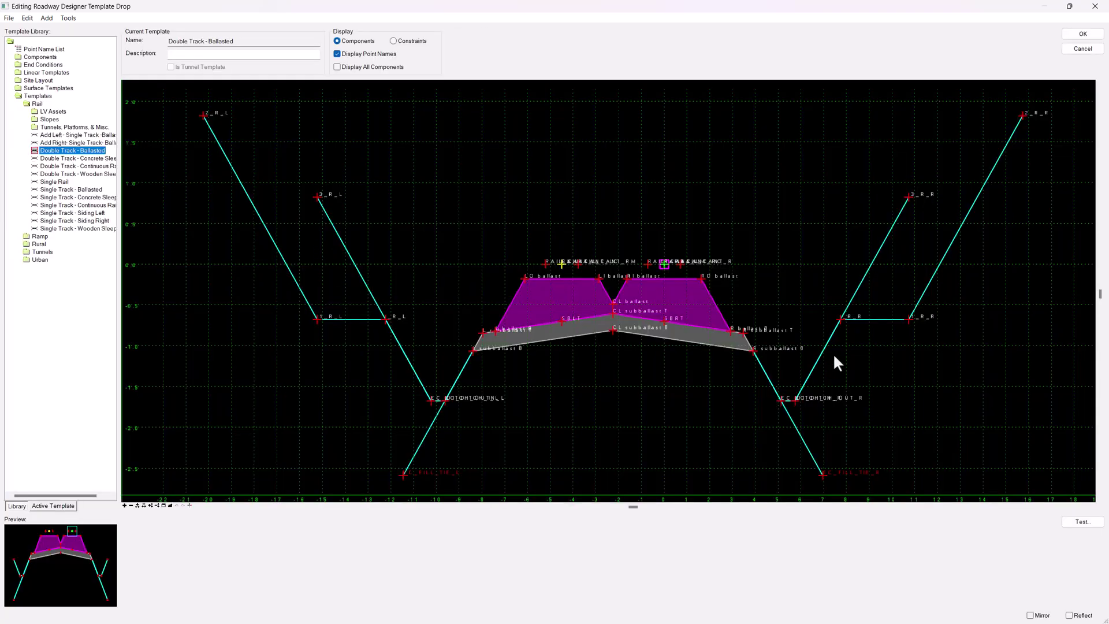
{"action": "right_click", "coordinate": [896, 343]}
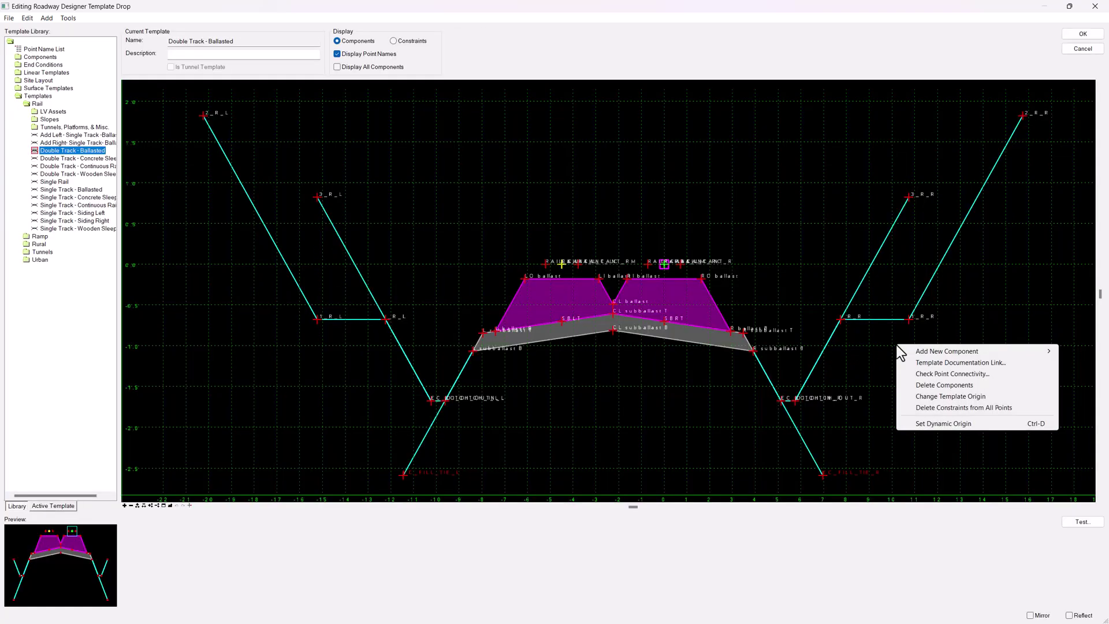
{"action": "left_click", "coordinate": [926, 386]}
{"action": "left_click_drag", "start_coordinate": [837, 325], "coordinate": [847, 339]}
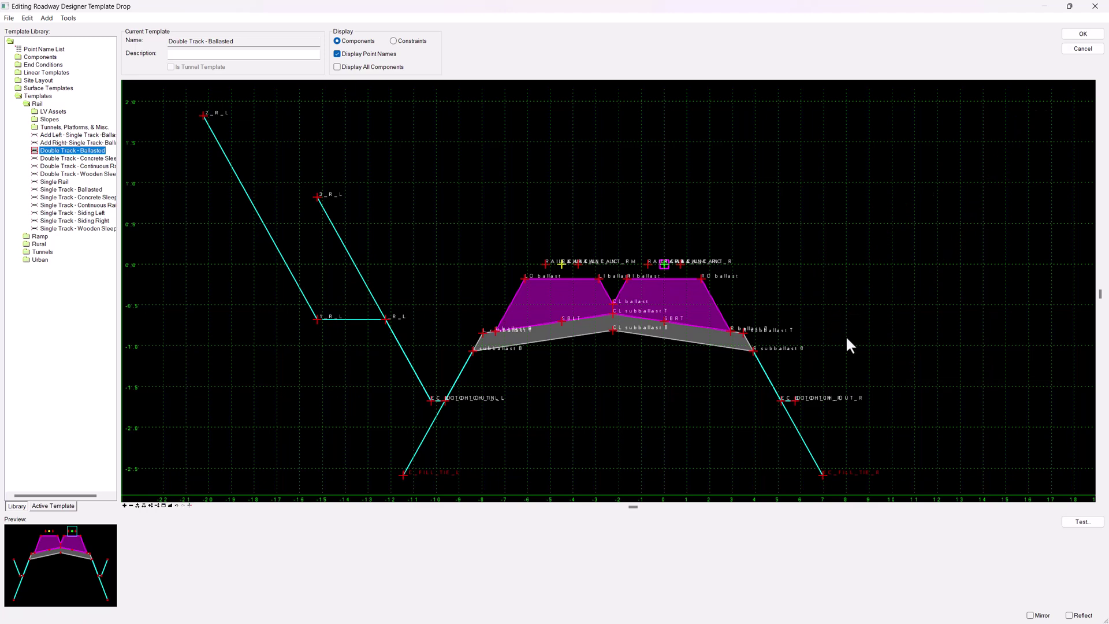
Step: Delete the cut slope components on the left side of the Double Track - Ballasted template
{"action": "right_click", "coordinate": [396, 263]}
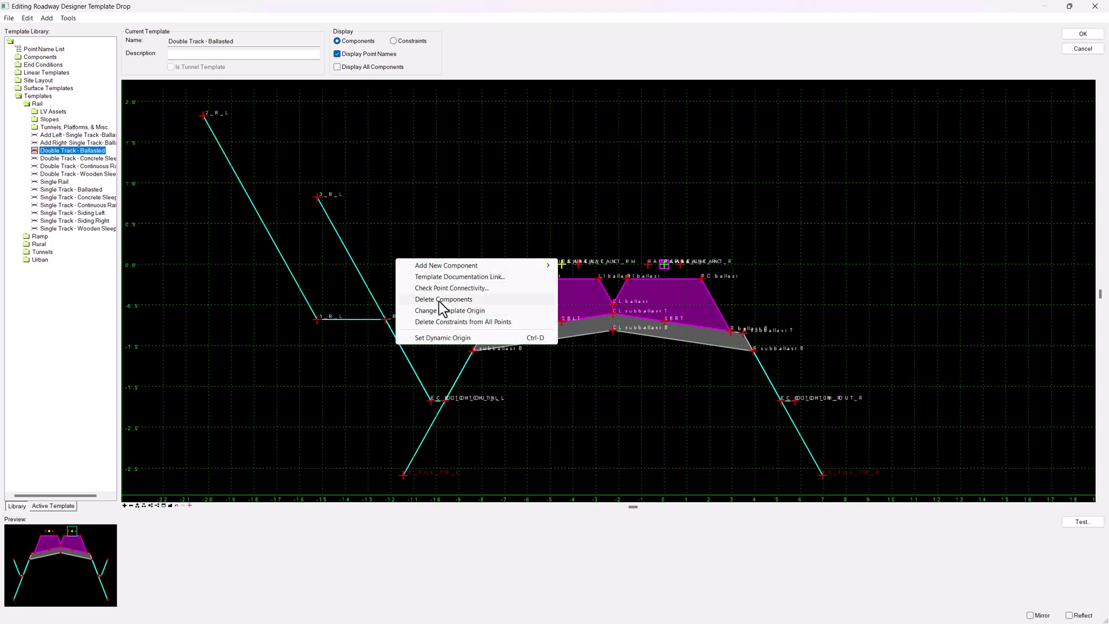
{"action": "left_click", "coordinate": [438, 299]}
{"action": "left_click_drag", "start_coordinate": [386, 282], "coordinate": [376, 354]}
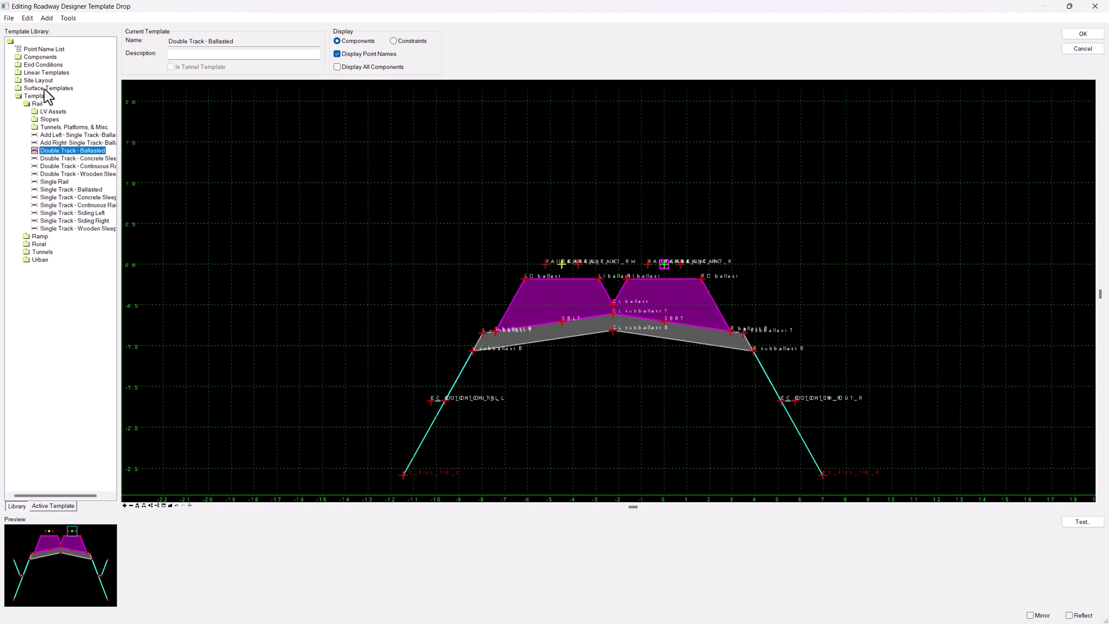
Step: Attach the SaproliteTop end condition from the Cut library folder to the outer ditch bottom point on the template's right side
{"action": "double_click", "coordinate": [46, 64]}
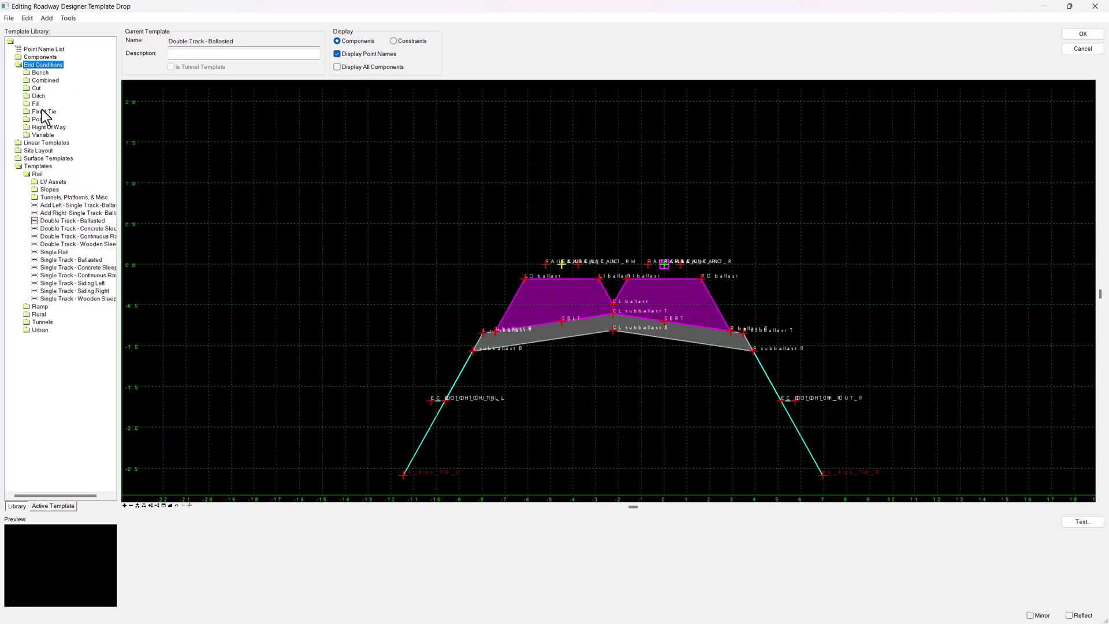
{"action": "double_click", "coordinate": [38, 96]}
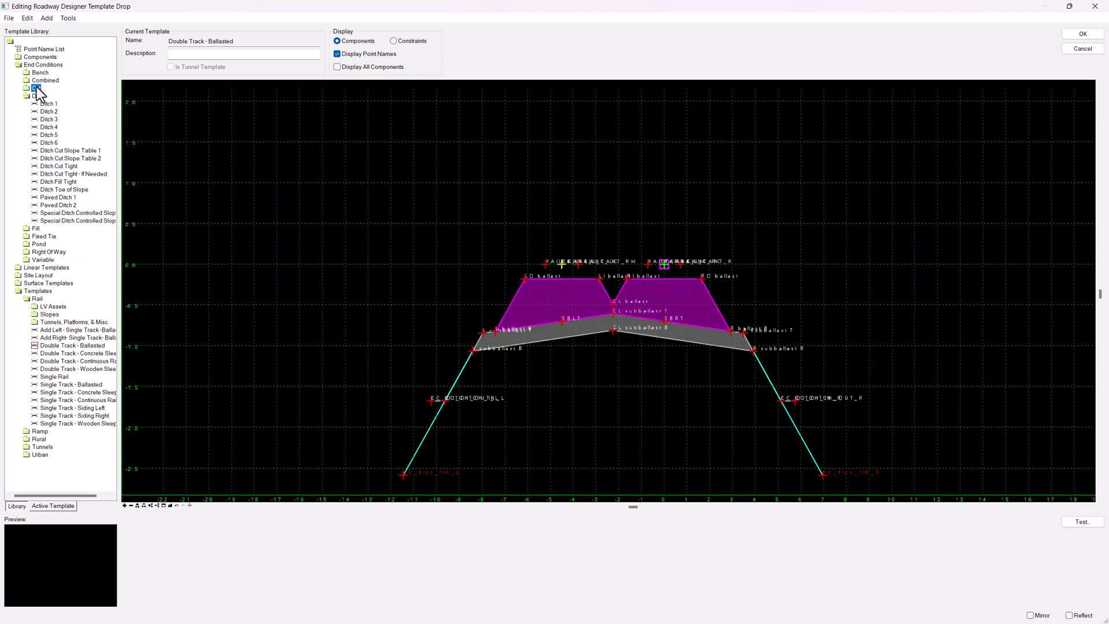
{"action": "double_click", "coordinate": [35, 89]}
{"action": "left_click", "coordinate": [51, 150]}
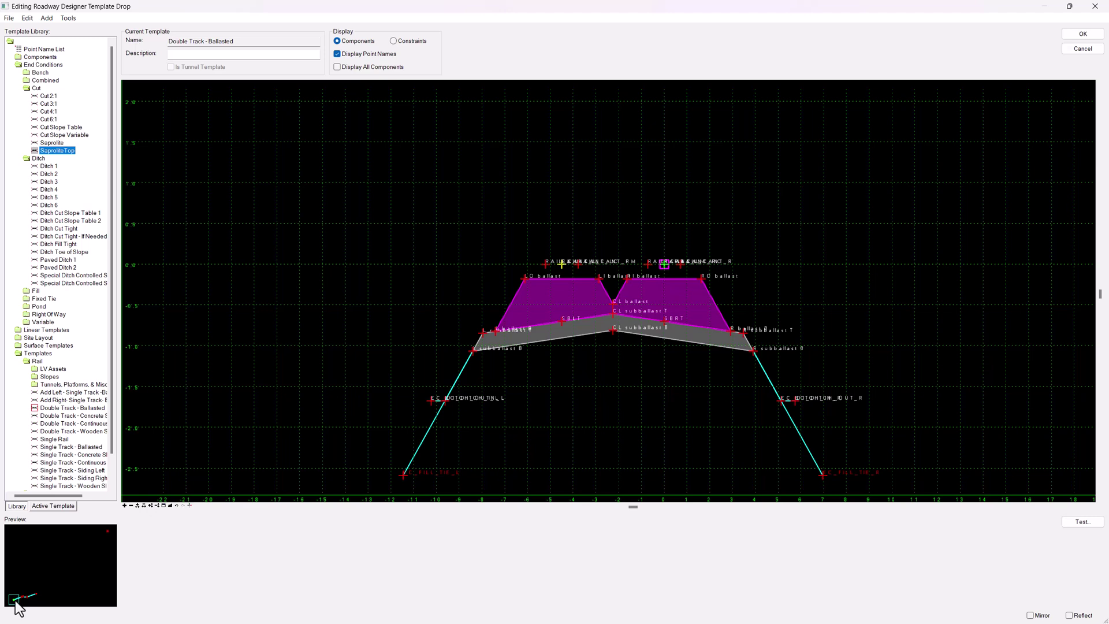
{"action": "left_click_drag", "start_coordinate": [15, 606], "coordinate": [795, 402]}
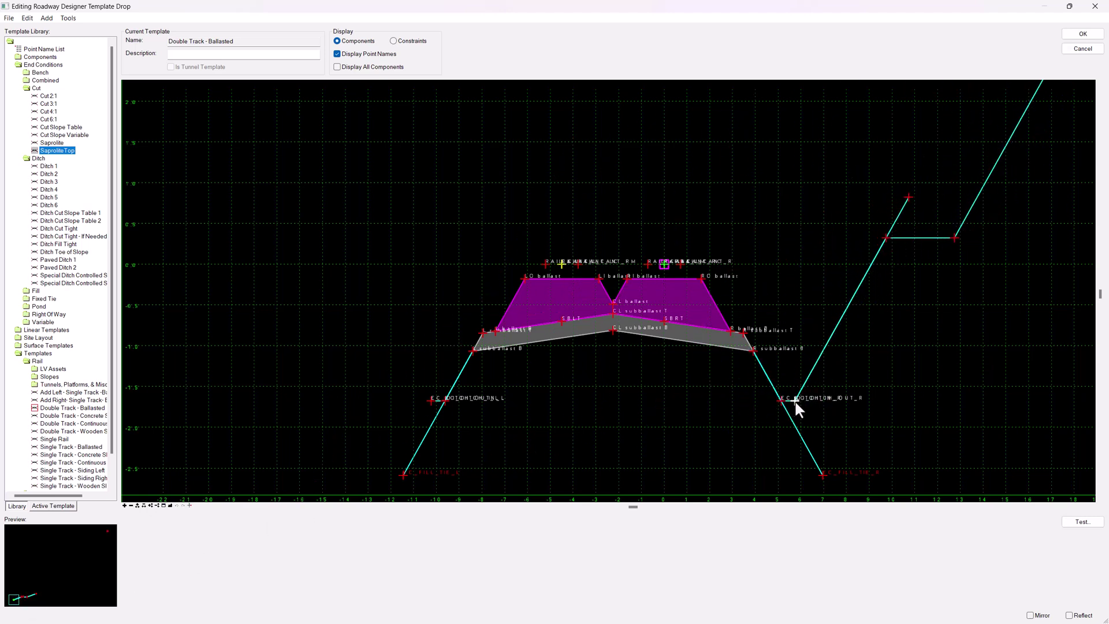
Step: Attach a reflected copy of the SaproliteTop end condition to the outer ditch bottom point on the template's left side
{"action": "right_click", "coordinate": [393, 327]}
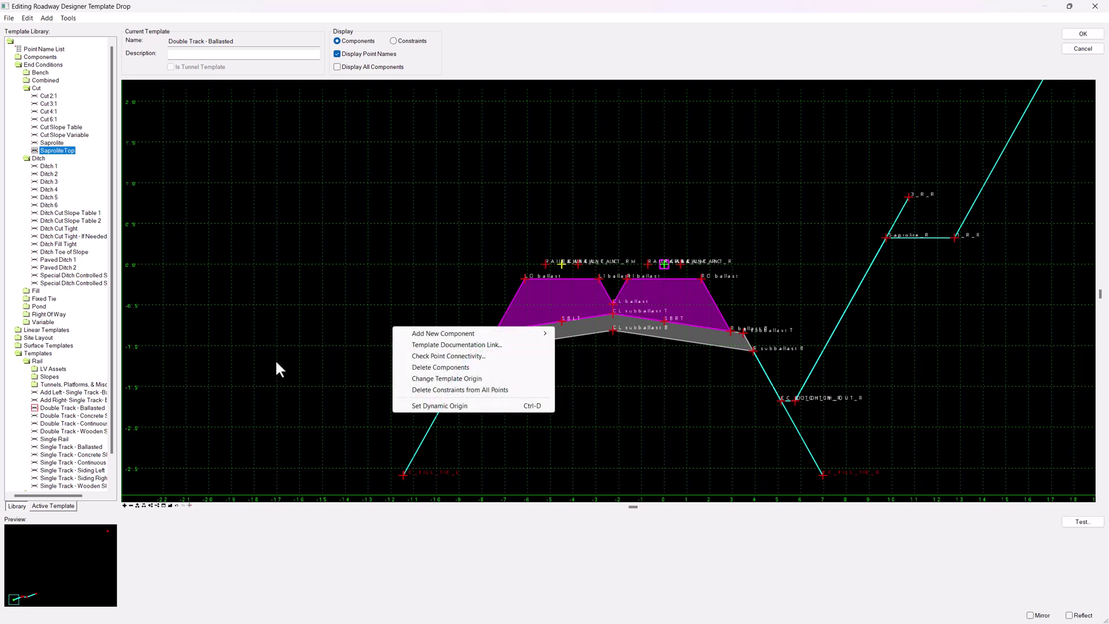
{"action": "left_click_drag", "start_coordinate": [13, 599], "coordinate": [279, 389]}
{"action": "right_click", "coordinate": [279, 390]}
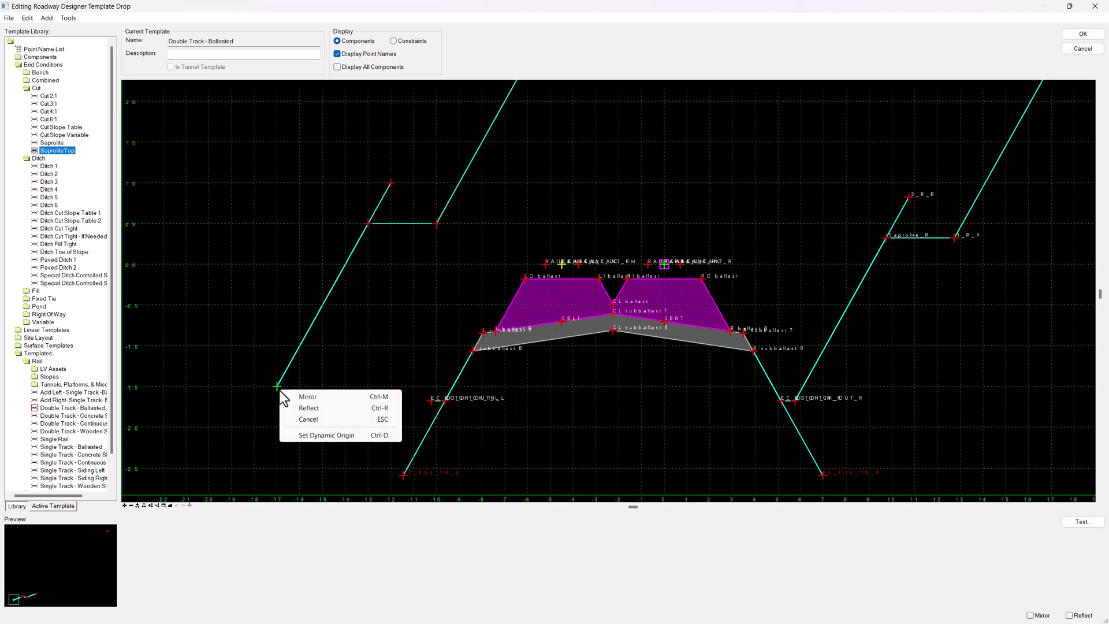
{"action": "left_click", "coordinate": [311, 408]}
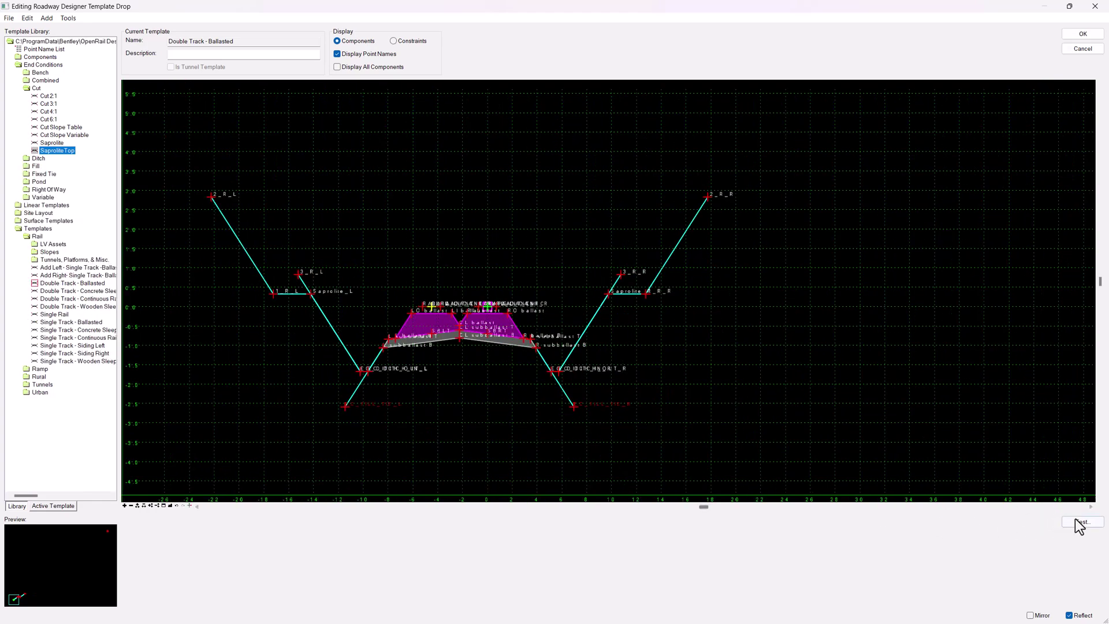
Step: Test the template's end conditions by drawing the active terrain target above the tracks
{"action": "left_click", "coordinate": [1081, 522]}
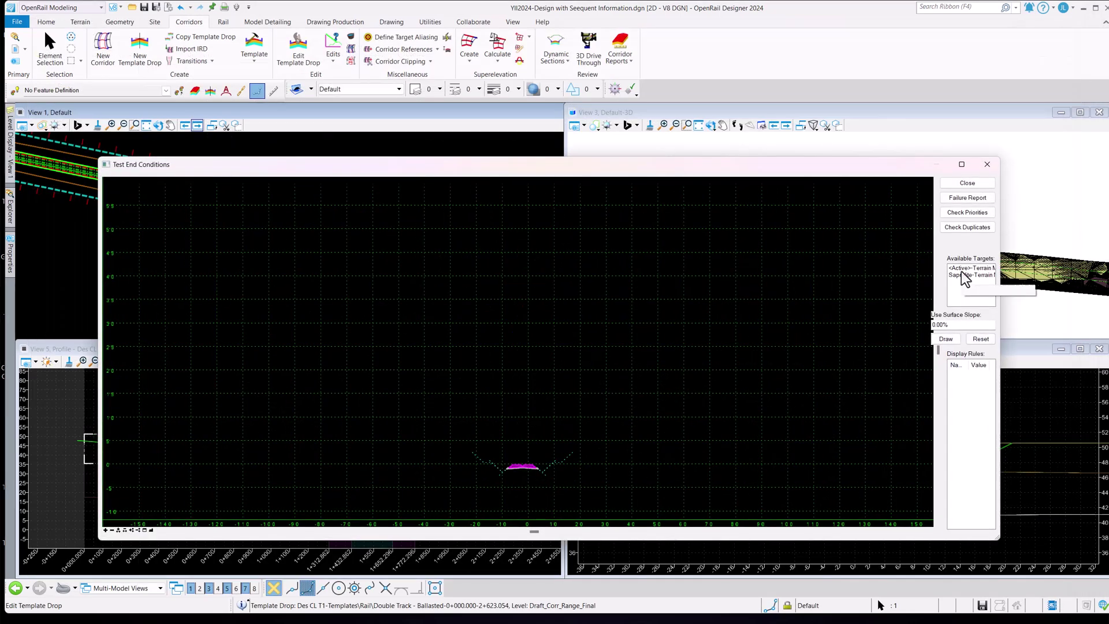
{"action": "left_click", "coordinate": [967, 268]}
{"action": "left_click", "coordinate": [945, 338]}
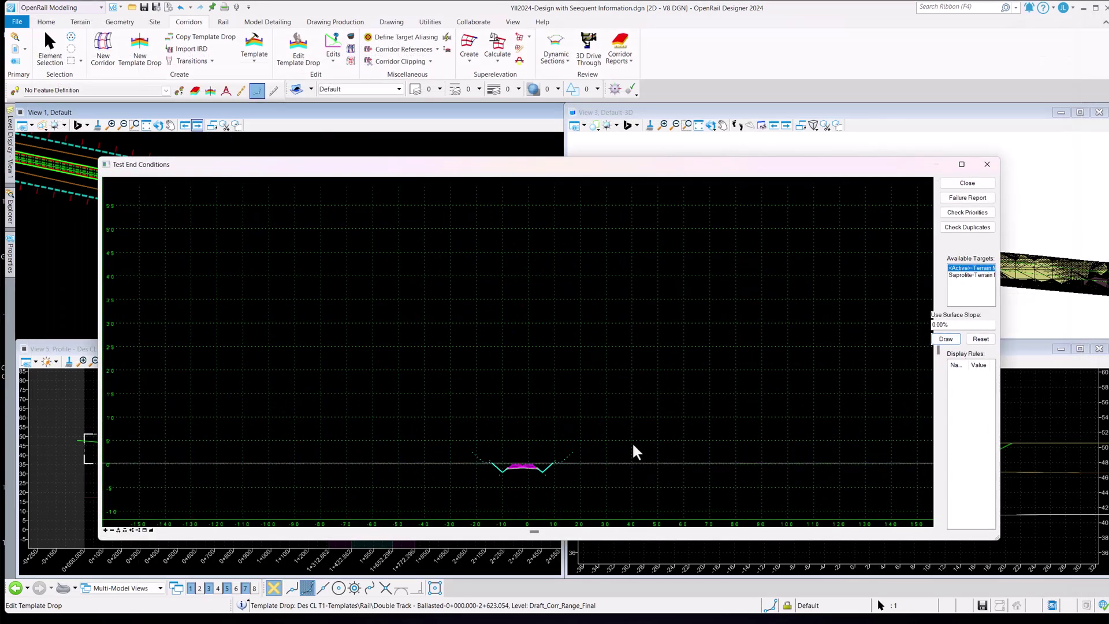
{"action": "left_click", "coordinate": [611, 430]}
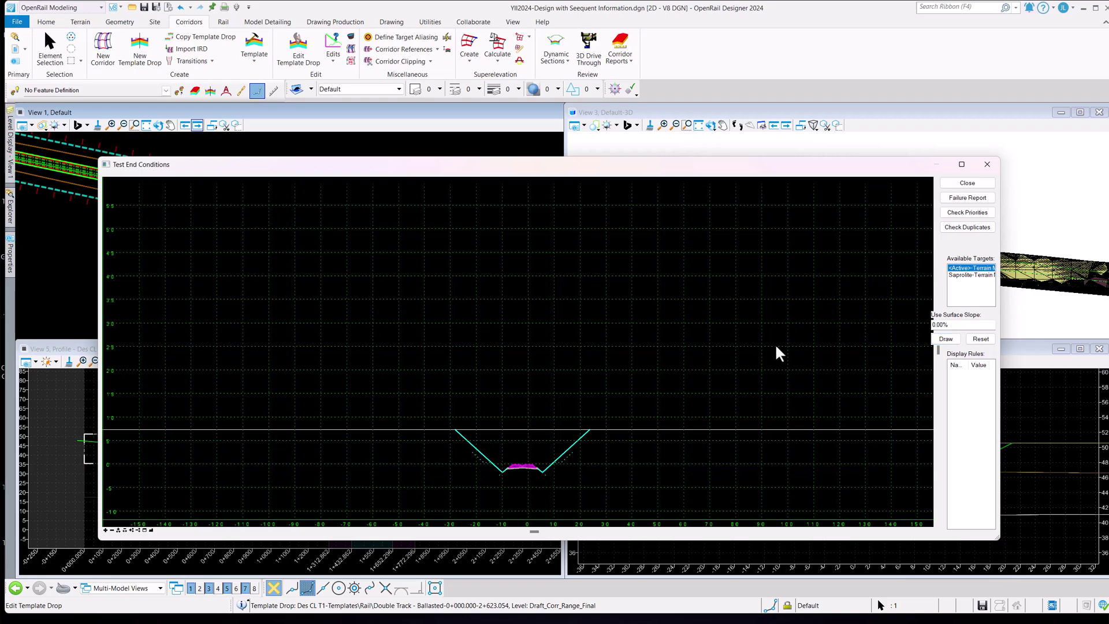
Step: Draw the Saprolite terrain target below the active terrain in the end condition test, and accept the edited template drop
{"action": "left_click", "coordinate": [970, 275]}
{"action": "scroll", "coordinate": [490, 512], "scroll_direction": "up", "scroll_amount": 2}
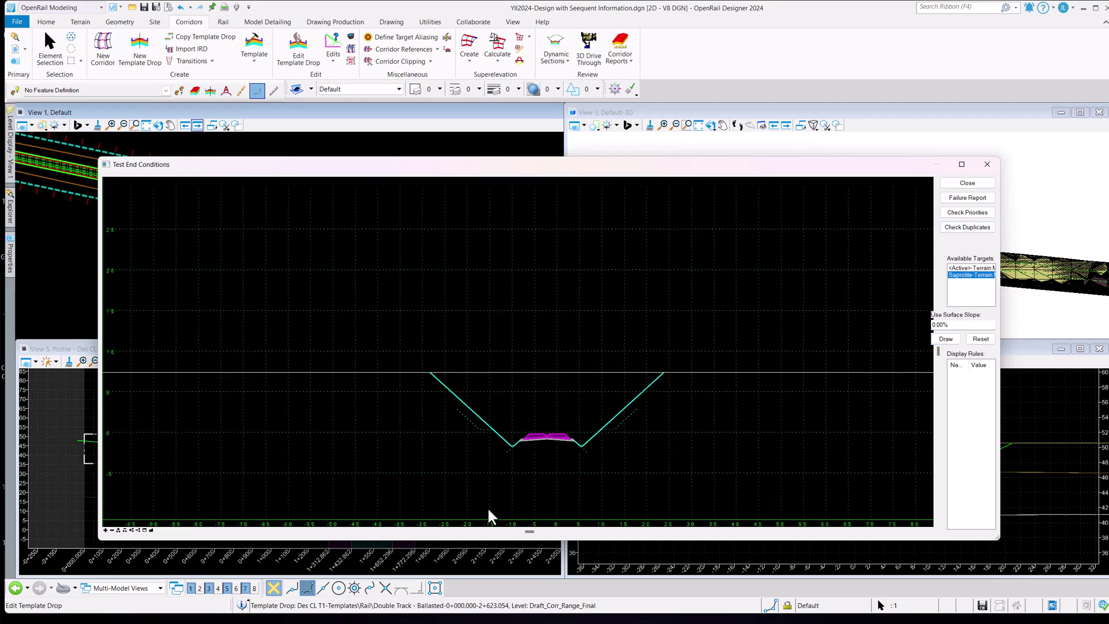
{"action": "scroll", "coordinate": [489, 515], "scroll_direction": "up", "scroll_amount": 2}
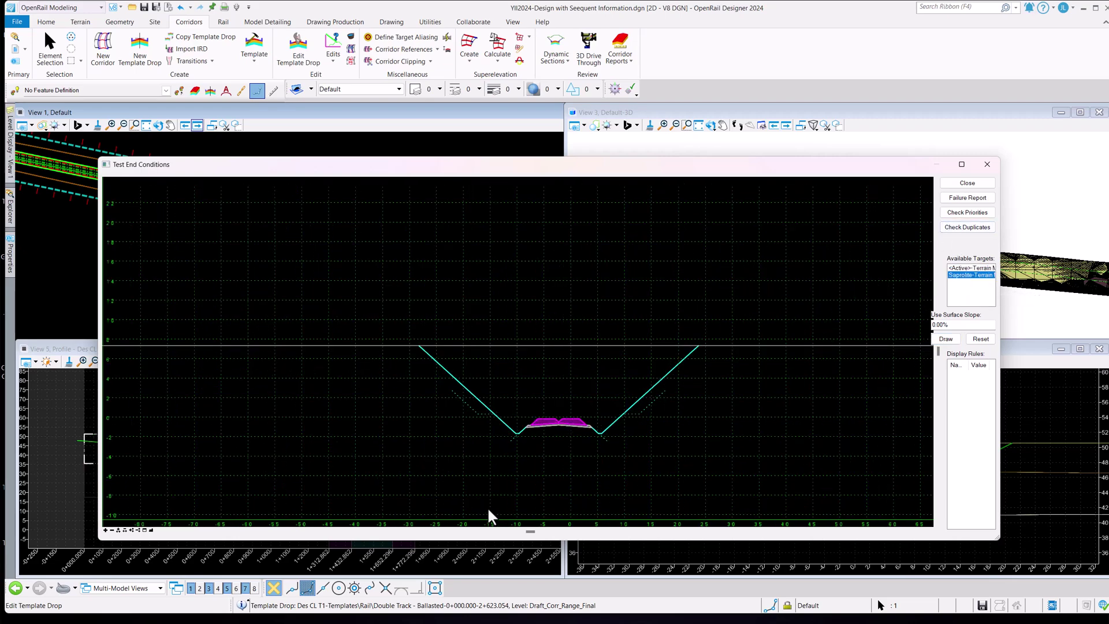
{"action": "left_click", "coordinate": [950, 339]}
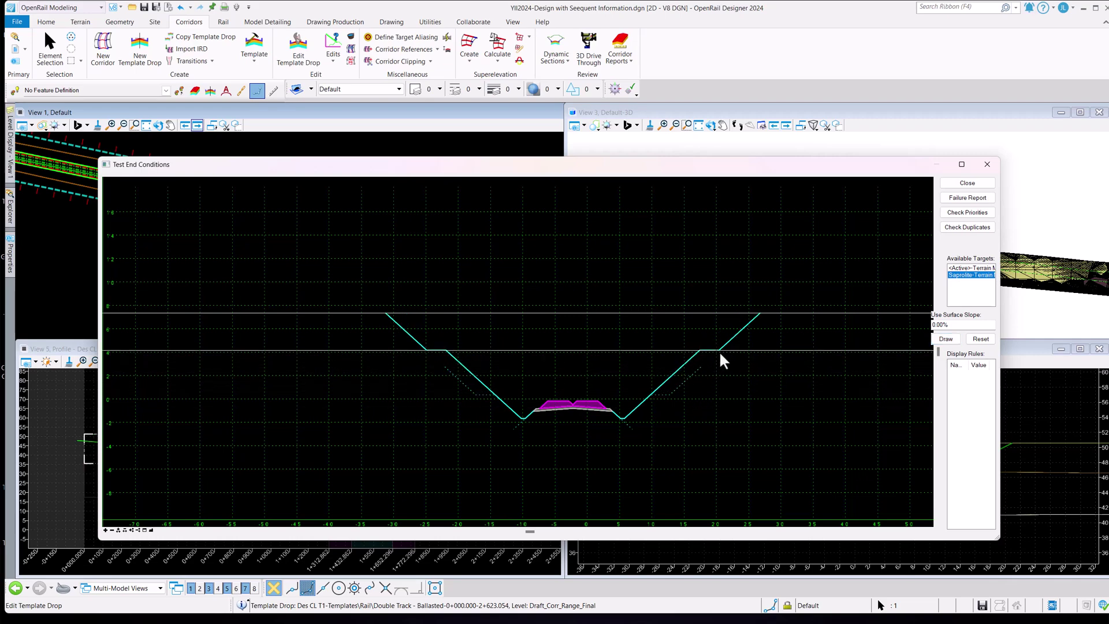
{"action": "left_click", "coordinate": [958, 182]}
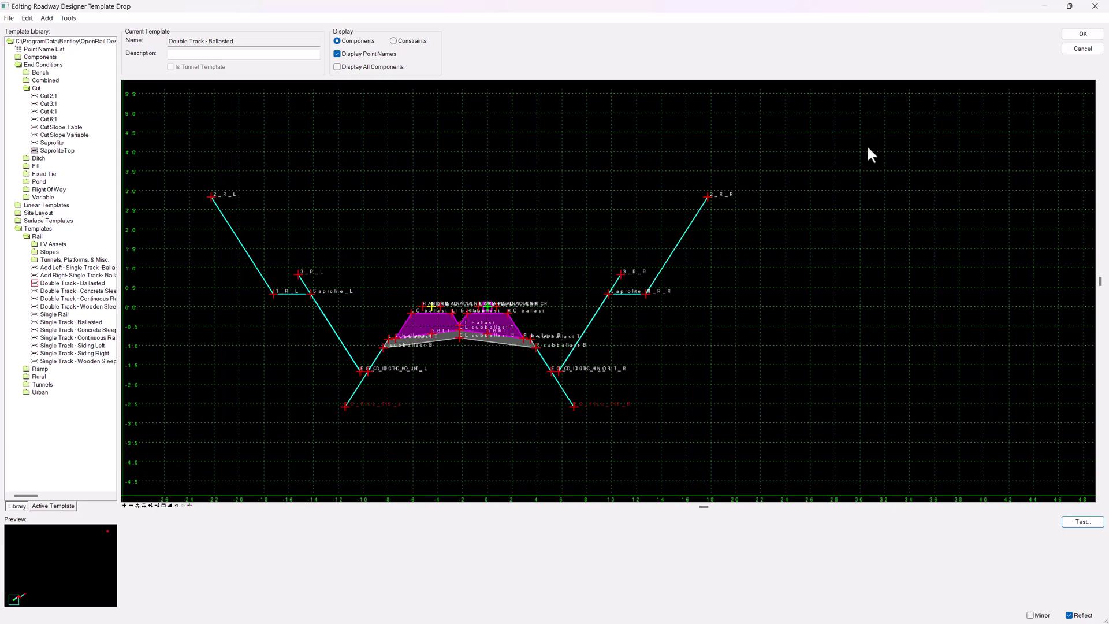
{"action": "left_click", "coordinate": [1066, 33]}
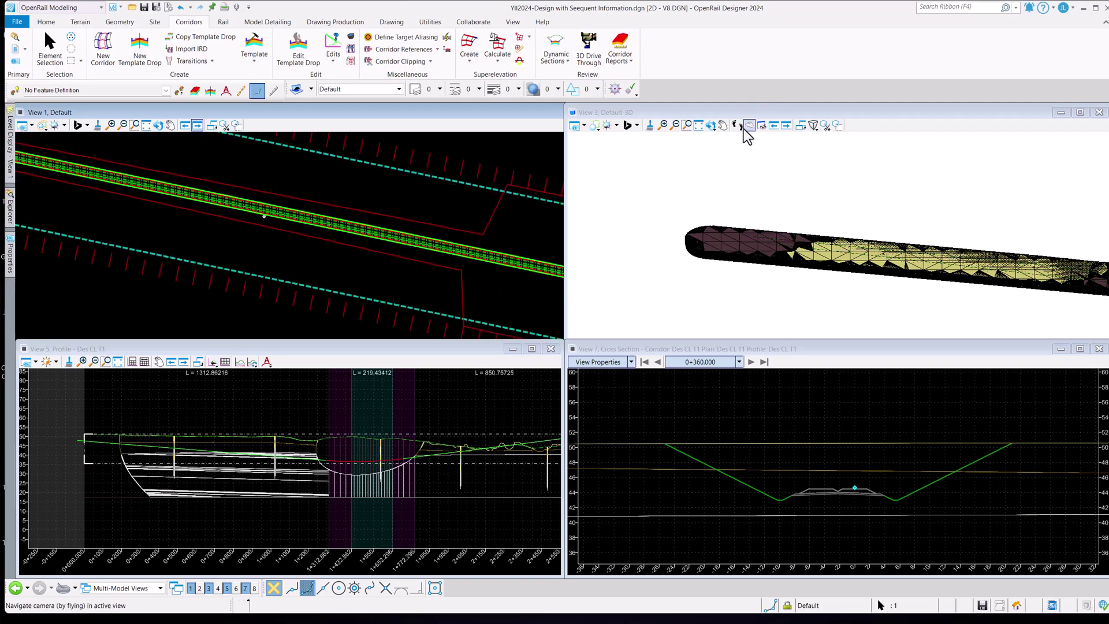
Step: Step forward through the corridor's cross sections and examine the cut slopes against the Geological-Saprolite layer at stations 0+860 and 0+980
{"action": "left_click", "coordinate": [735, 157]}
{"action": "left_click", "coordinate": [766, 409]}
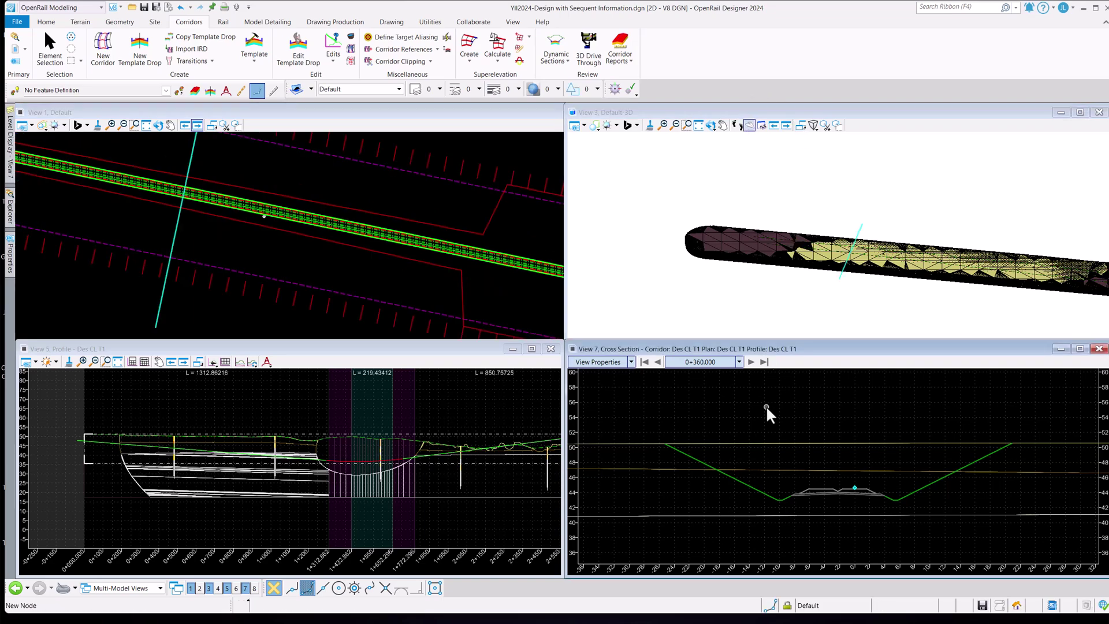
{"action": "scroll", "coordinate": [766, 409], "scroll_direction": "down", "scroll_amount": 1}
{"action": "left_click", "coordinate": [751, 361]}
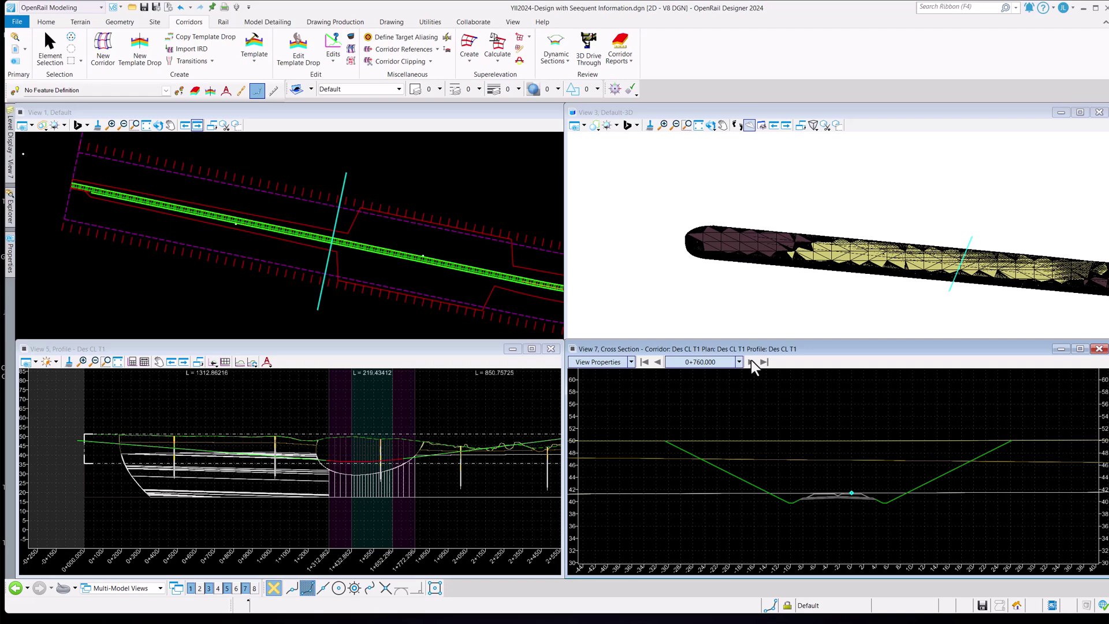
{"action": "left_click", "coordinate": [751, 362]}
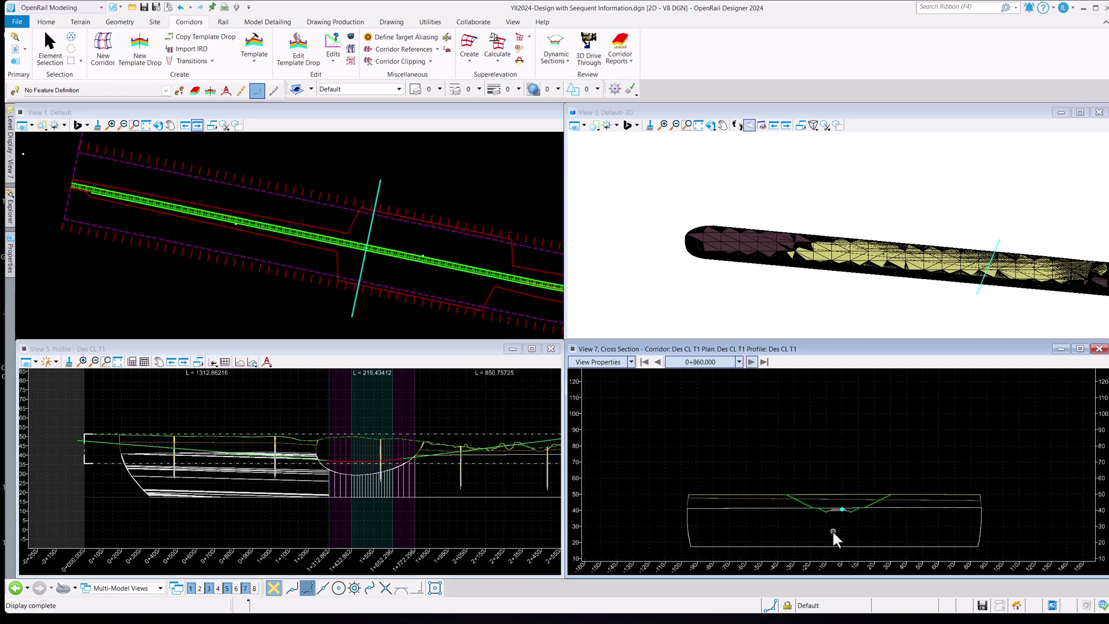
{"action": "scroll", "coordinate": [833, 532], "scroll_direction": "up", "scroll_amount": 2}
{"action": "scroll", "coordinate": [833, 532], "scroll_direction": "down", "scroll_amount": 1}
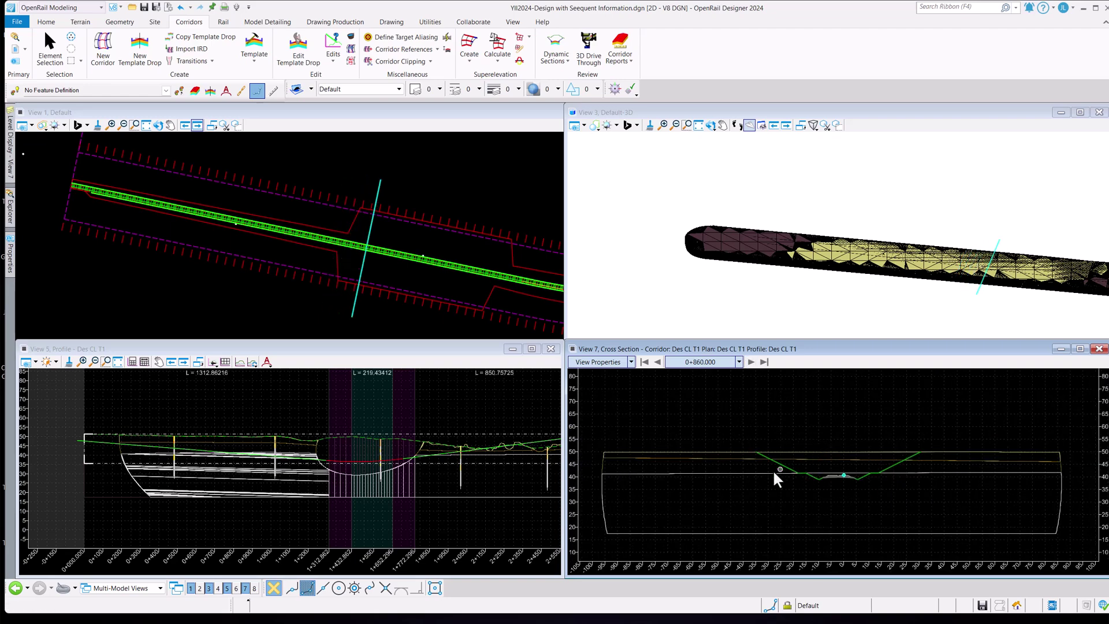
{"action": "mouse_move", "coordinate": [773, 471]}
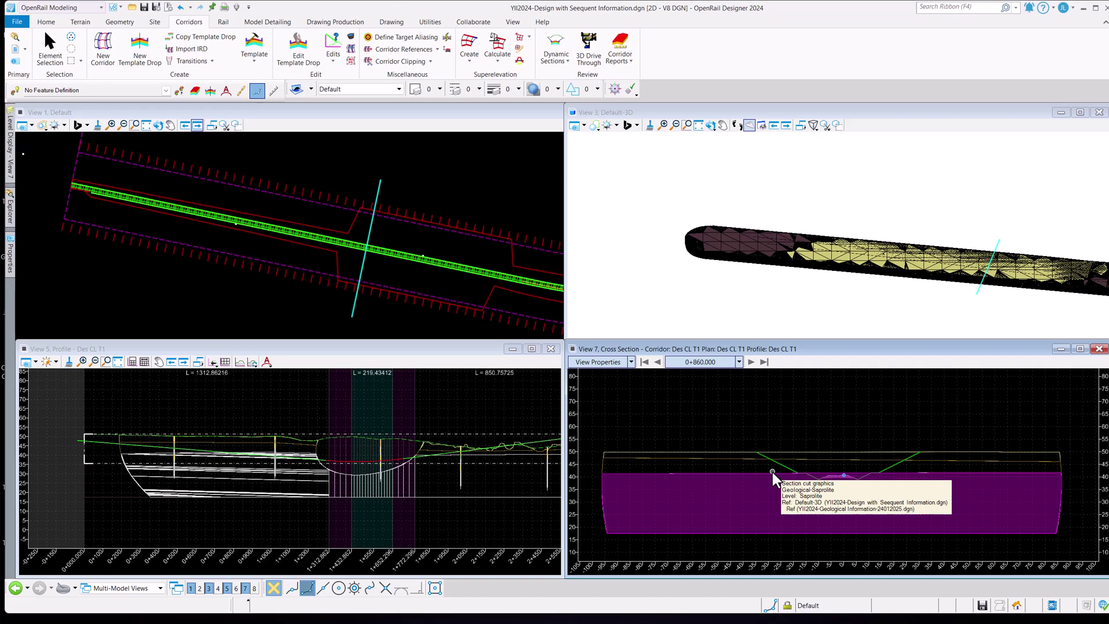
{"action": "scroll", "coordinate": [884, 482], "scroll_direction": "up", "scroll_amount": 2}
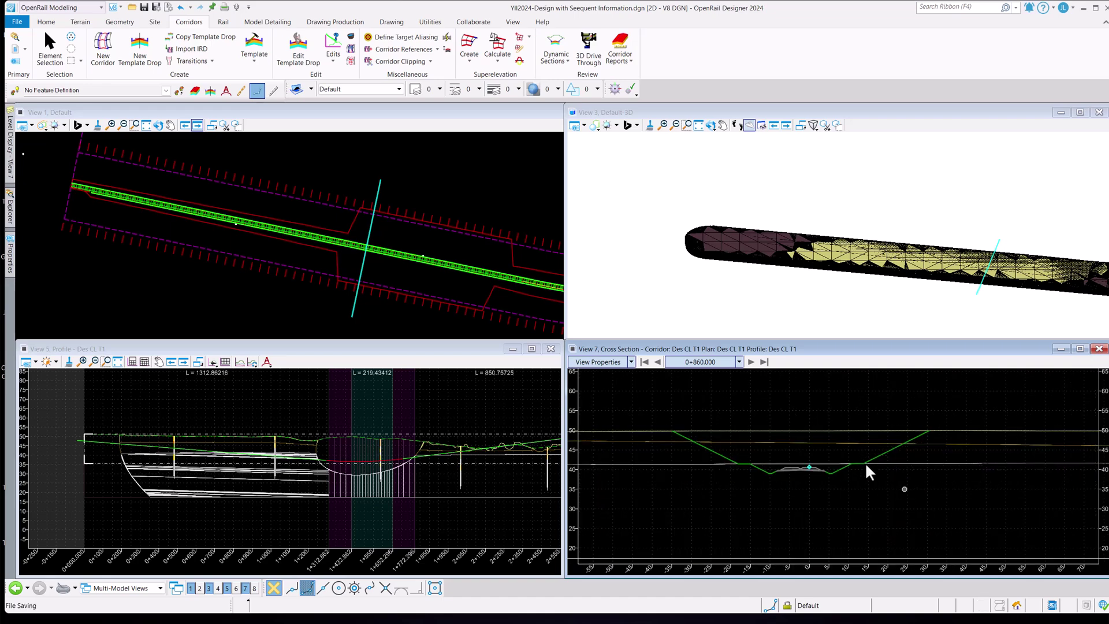
{"action": "left_click", "coordinate": [751, 362]}
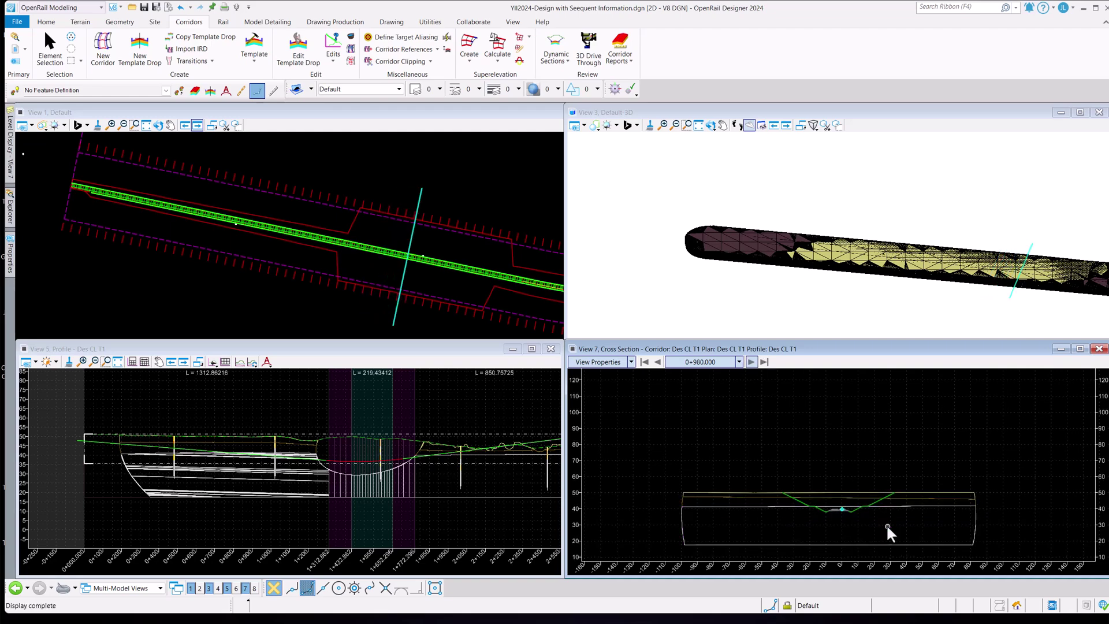
{"action": "scroll", "coordinate": [890, 533], "scroll_direction": "up", "scroll_amount": 1}
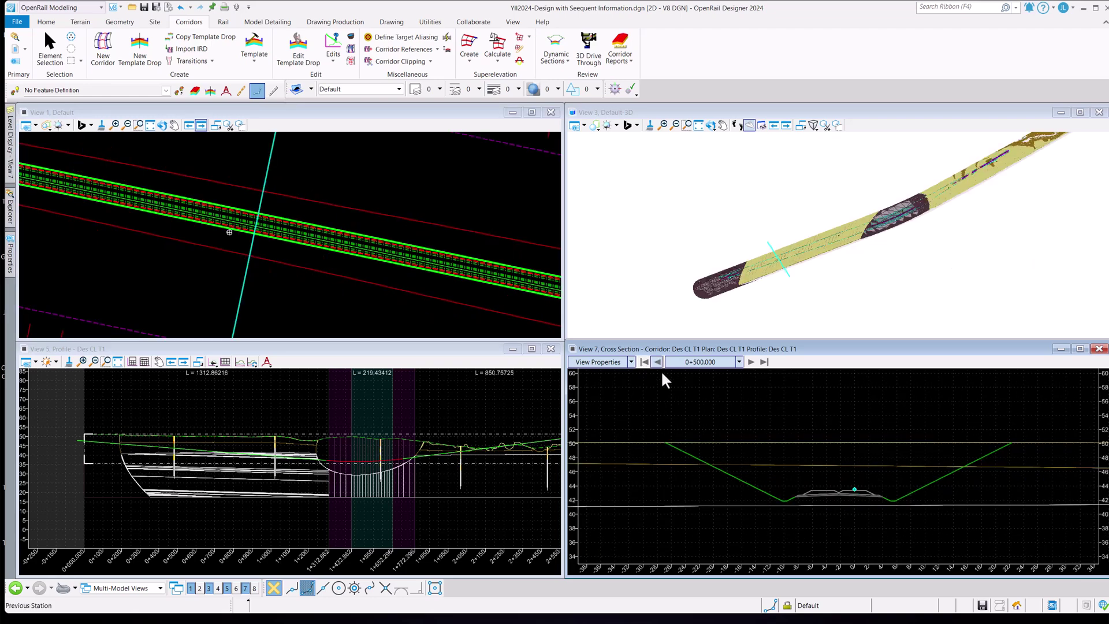
Step: Locate the cross section at the borehole beside the track in plan, at station 0+481.735, and examine the borehole against the cut slopes
{"action": "right_click", "coordinate": [735, 400]}
{"action": "left_click", "coordinate": [800, 231]}
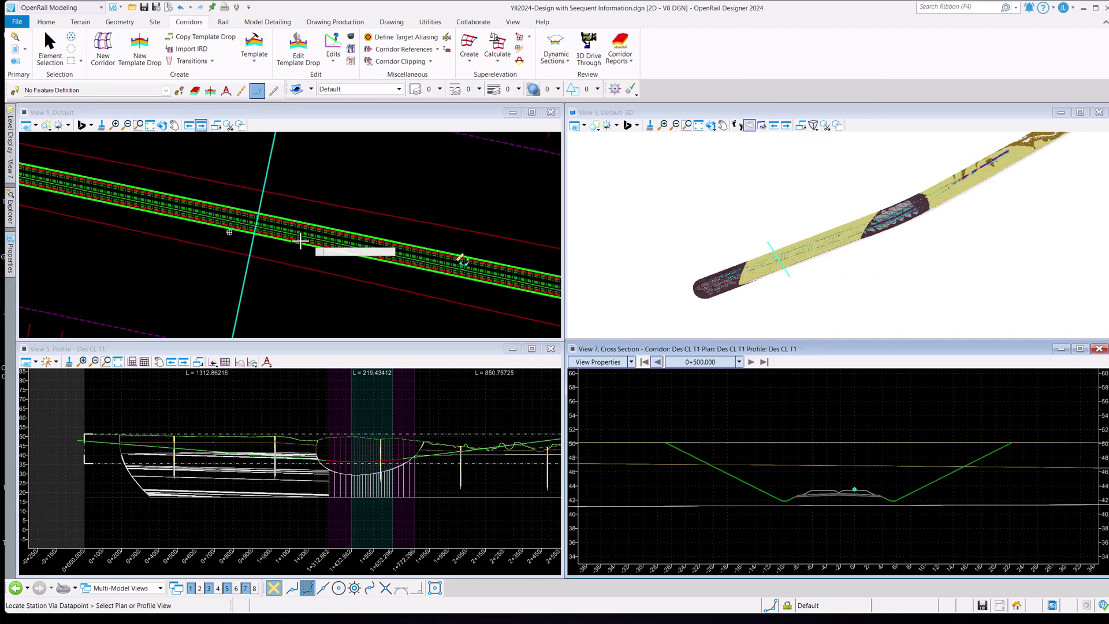
{"action": "left_click", "coordinate": [231, 240]}
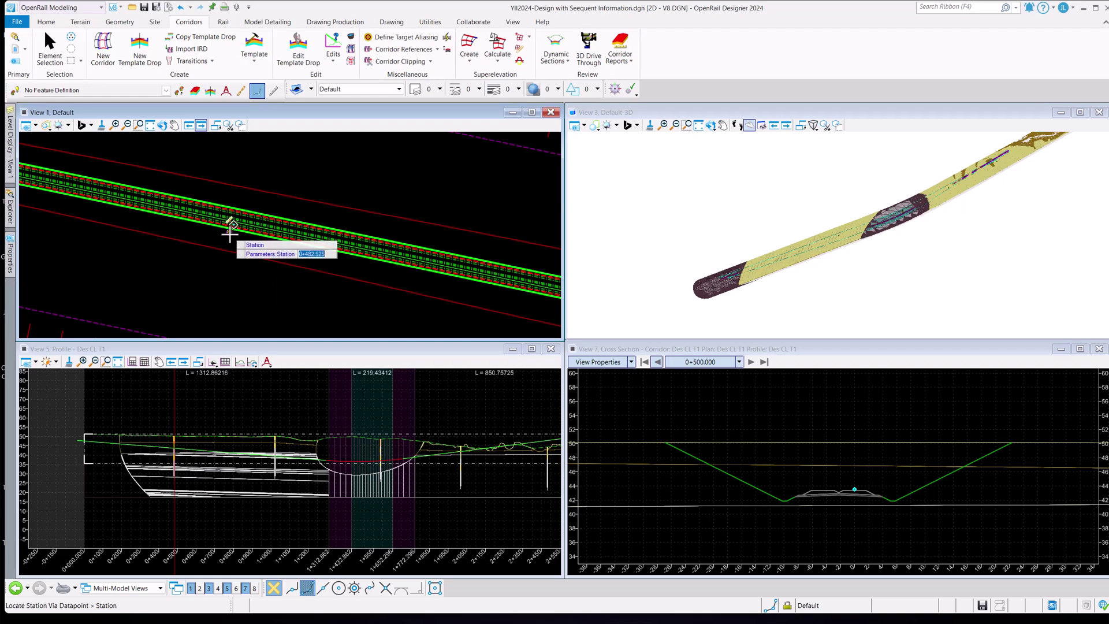
{"action": "left_click", "coordinate": [229, 234]}
{"action": "scroll", "coordinate": [849, 433], "scroll_direction": "down", "scroll_amount": 2}
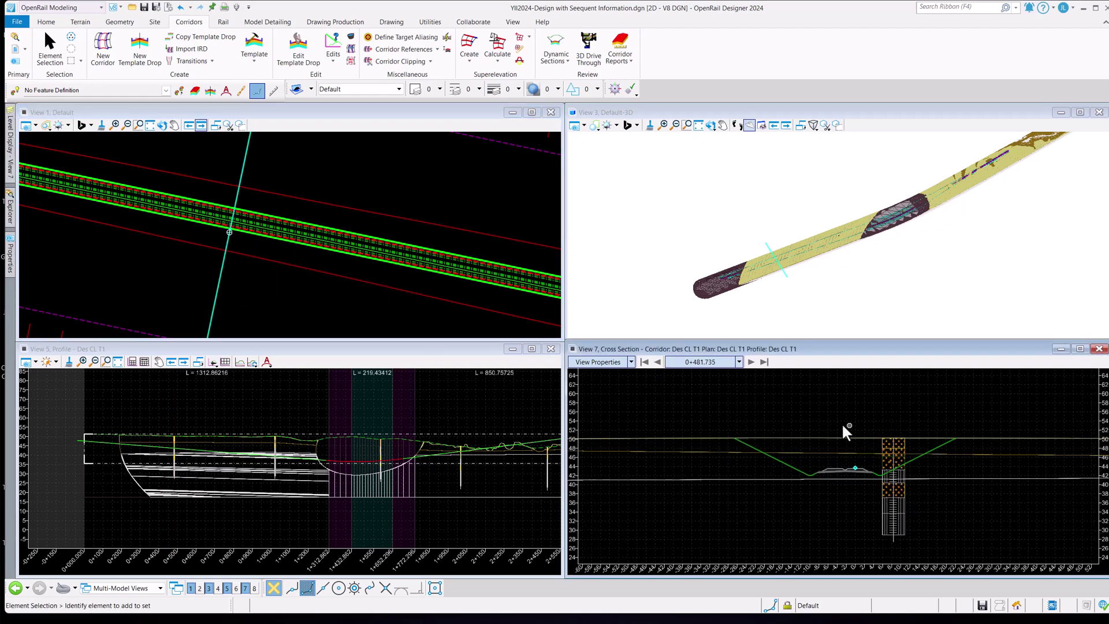
{"action": "scroll", "coordinate": [913, 480], "scroll_direction": "down", "scroll_amount": 1}
{"action": "scroll", "coordinate": [917, 479], "scroll_direction": "up", "scroll_amount": 1}
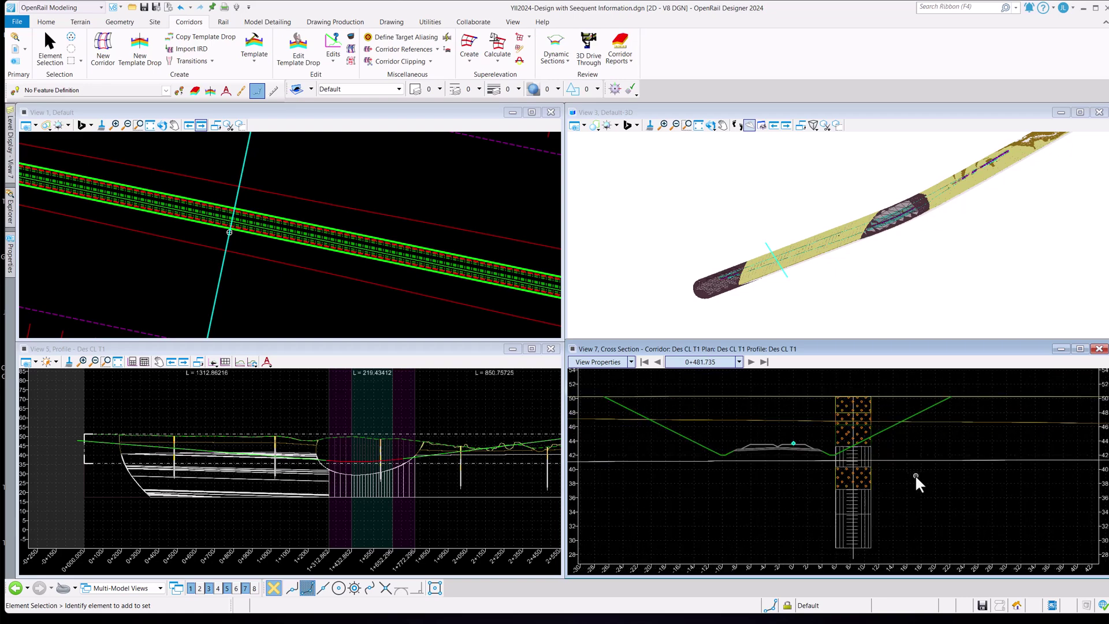
{"action": "scroll", "coordinate": [916, 478], "scroll_direction": "down", "scroll_amount": 1}
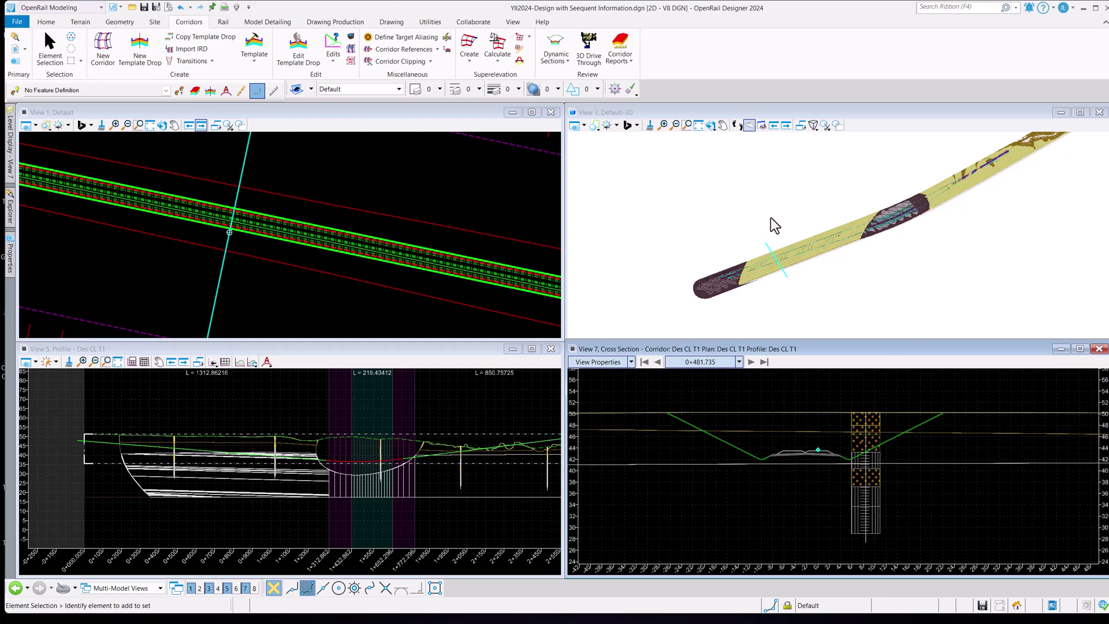
{"action": "left_click", "coordinate": [733, 201]}
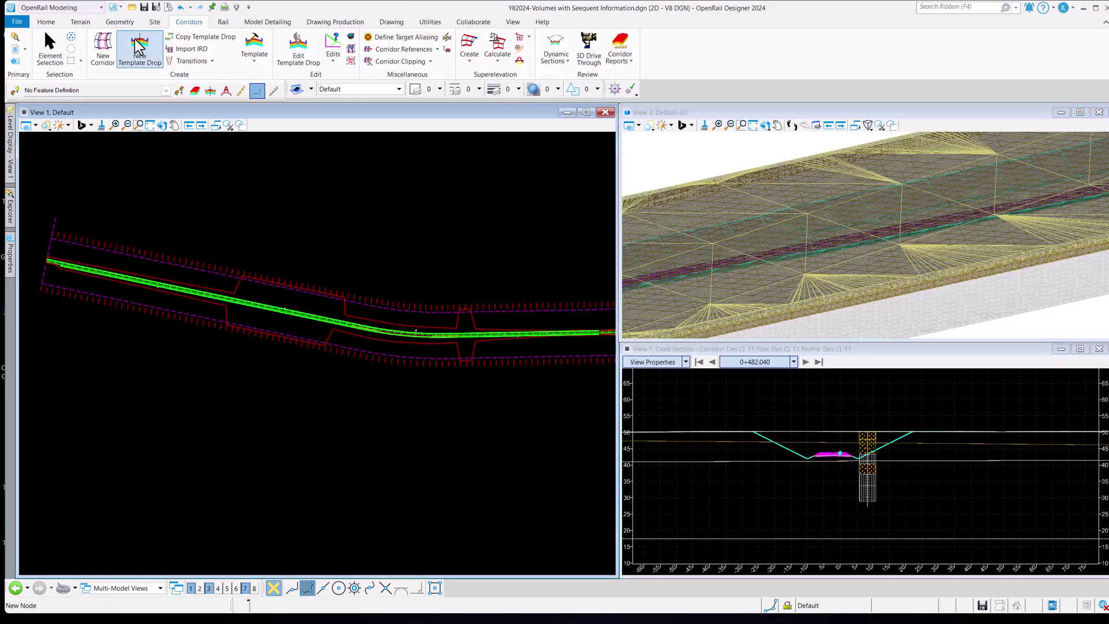
Step: Create cut and fill volumes with features Volumes_Cut and Volumes_Fill and only Compute Substrata enabled, and inspect the removed silt in cross section
{"action": "left_click", "coordinate": [44, 23]}
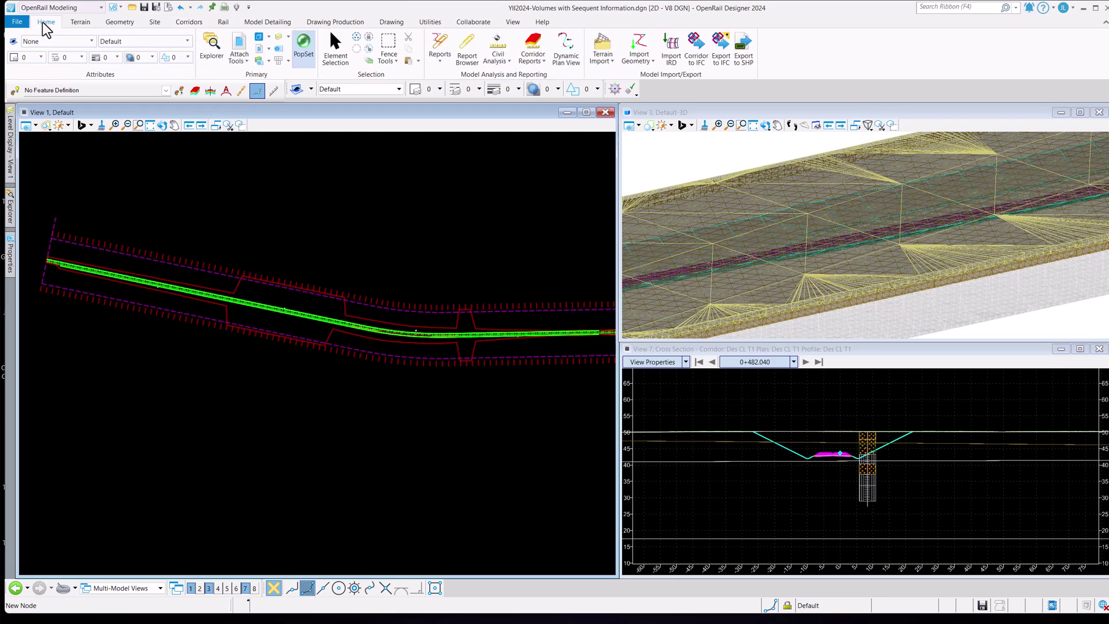
{"action": "left_click", "coordinate": [494, 63]}
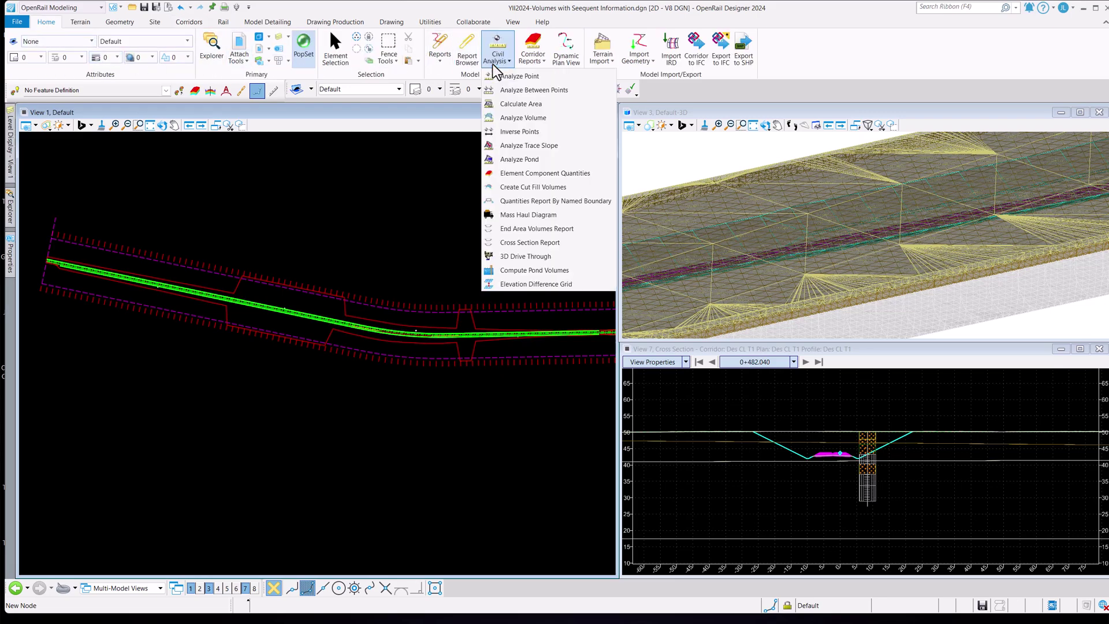
{"action": "left_click", "coordinate": [537, 187]}
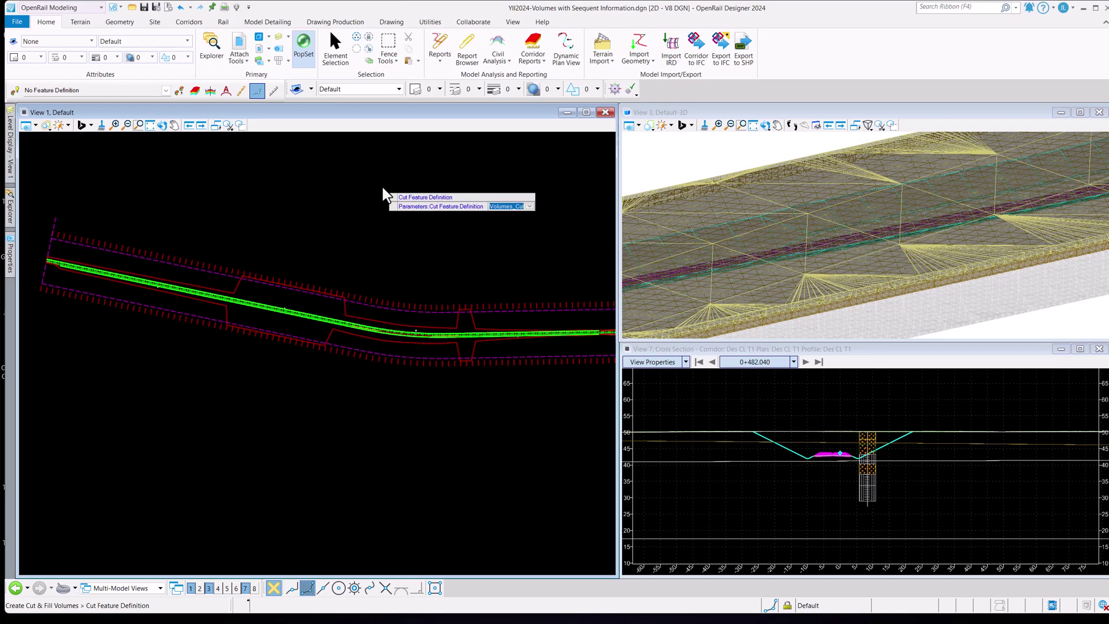
{"action": "key", "text": "ctrl"}
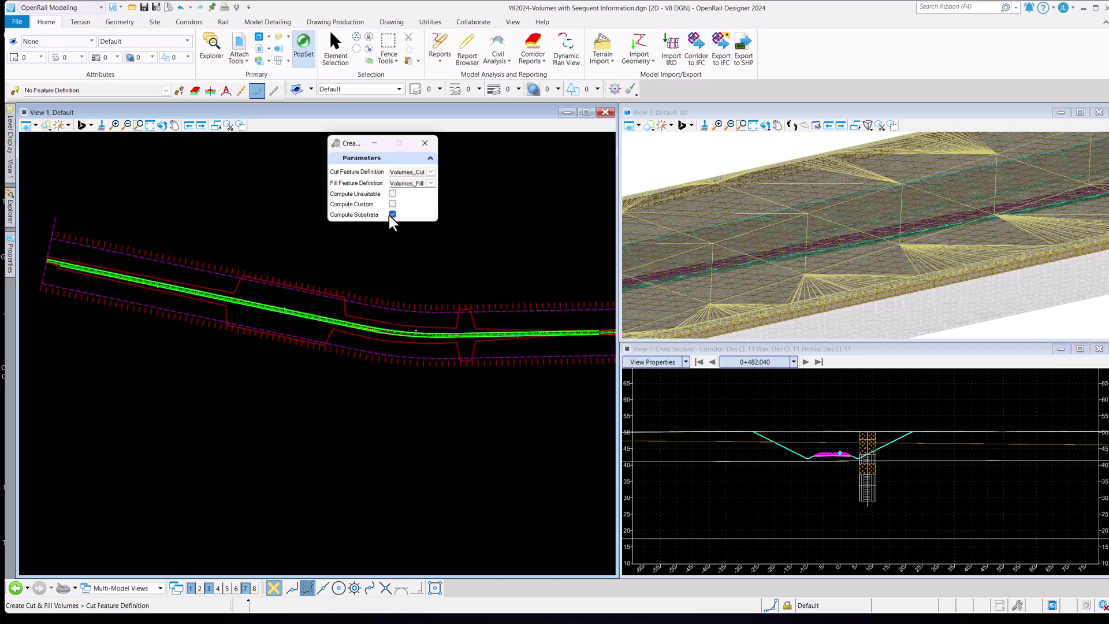
{"action": "left_click", "coordinate": [461, 215]}
{"action": "left_click", "coordinate": [461, 215]}
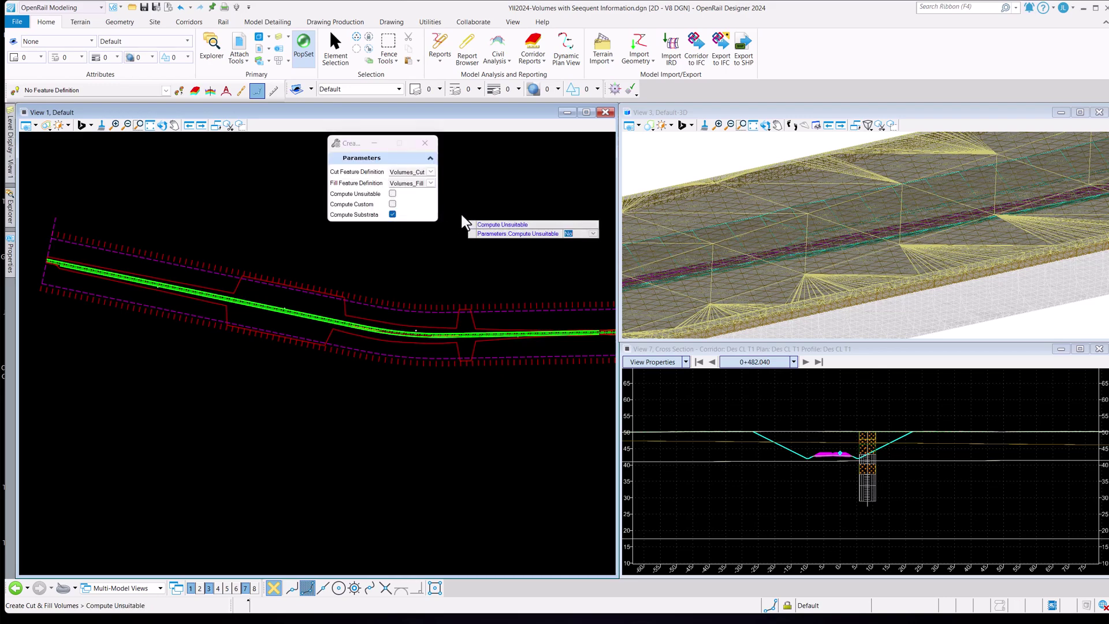
{"action": "left_click", "coordinate": [462, 221]}
{"action": "left_click", "coordinate": [462, 221]}
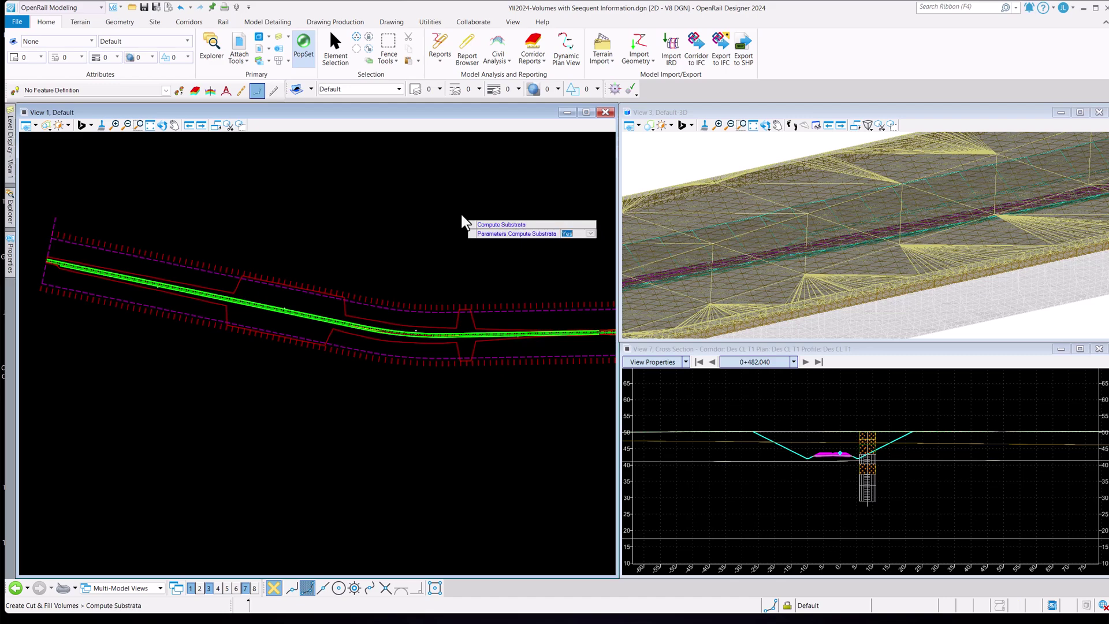
{"action": "left_click", "coordinate": [462, 217]}
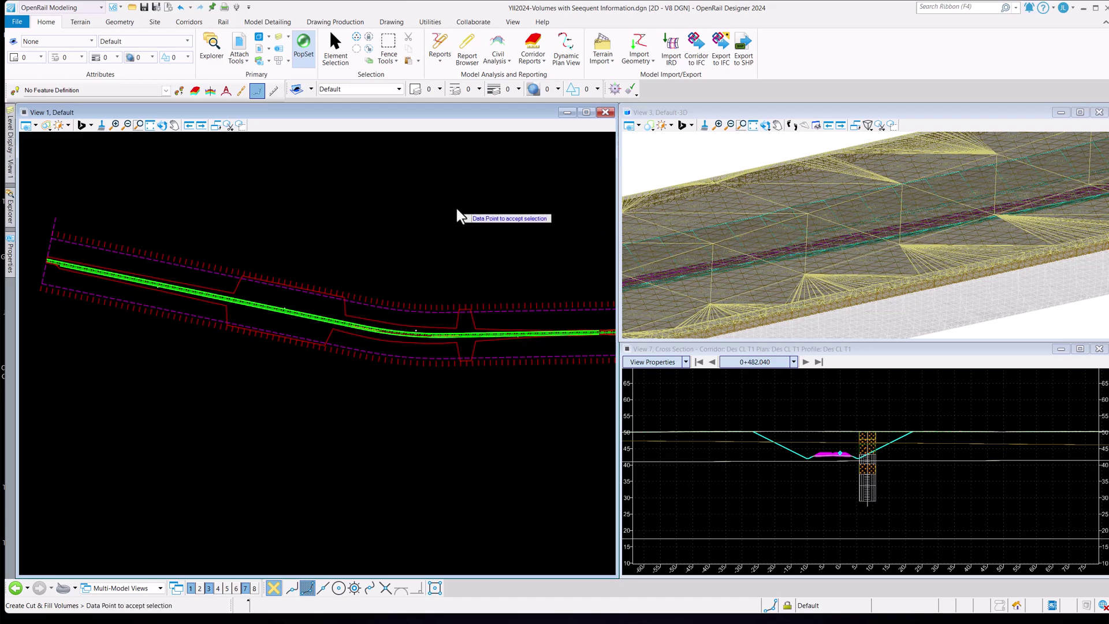
{"action": "left_click", "coordinate": [459, 216]}
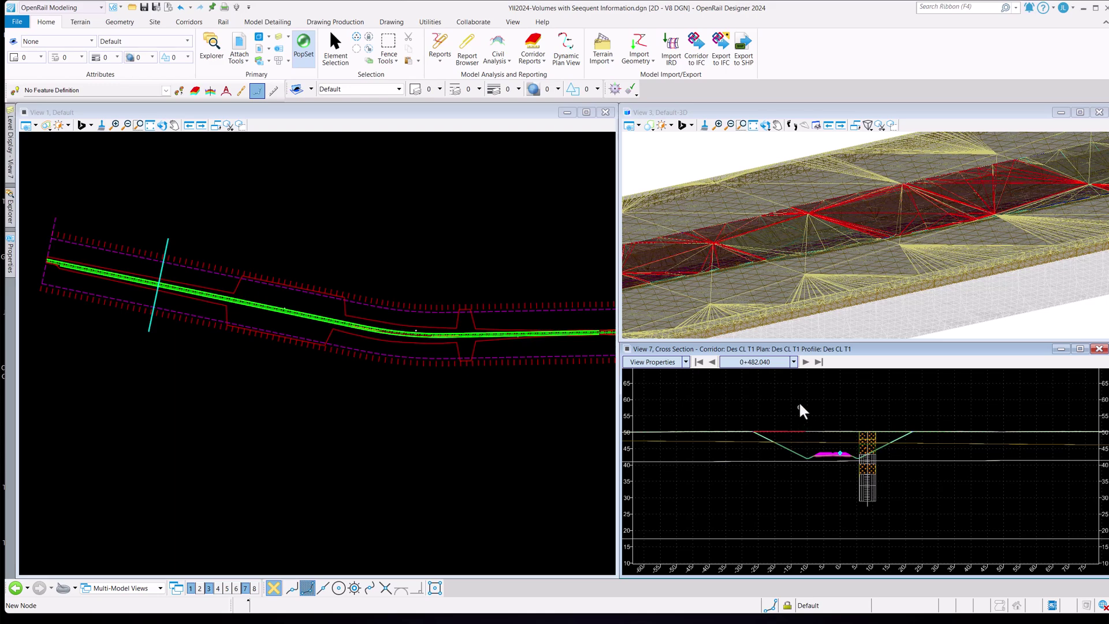
{"action": "mouse_move", "coordinate": [798, 450]}
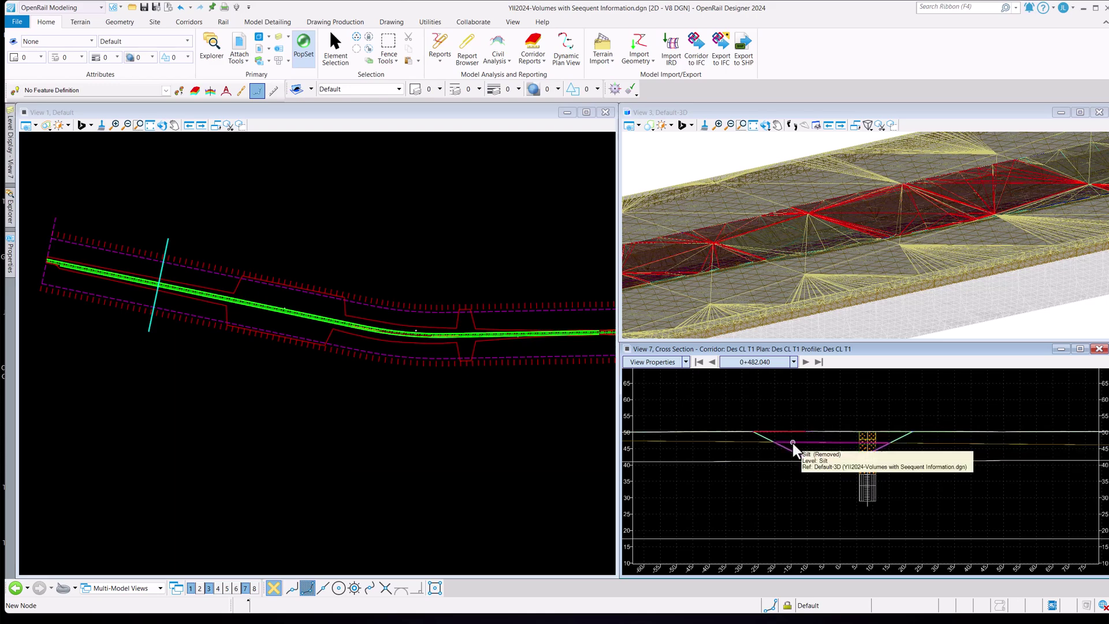
{"action": "scroll", "coordinate": [800, 448], "scroll_direction": "up", "scroll_amount": 2}
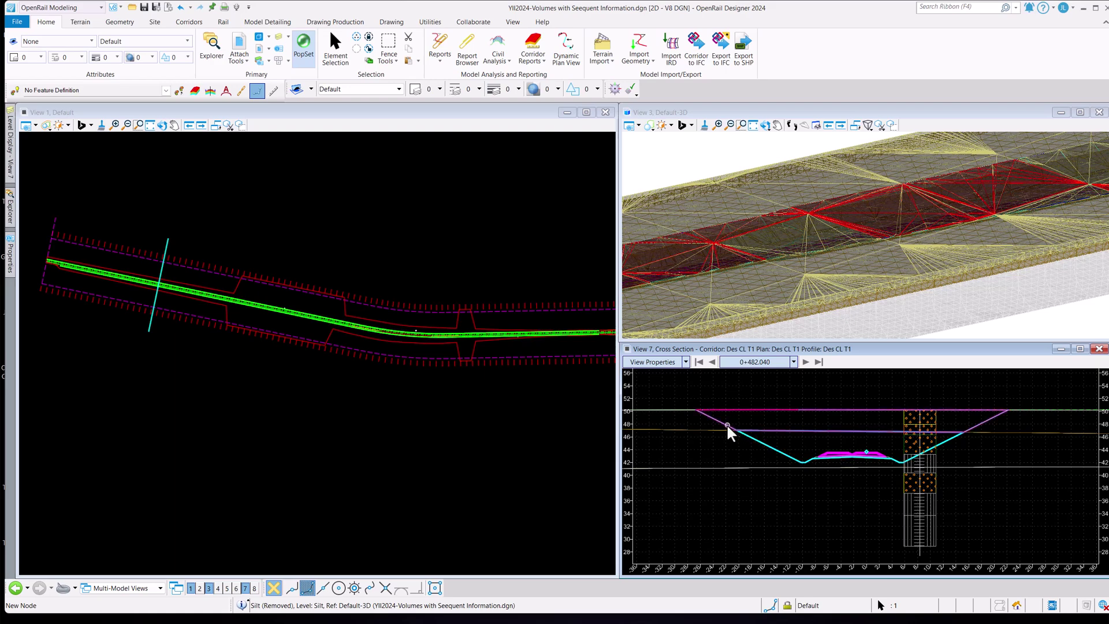
{"action": "mouse_move", "coordinate": [728, 432]}
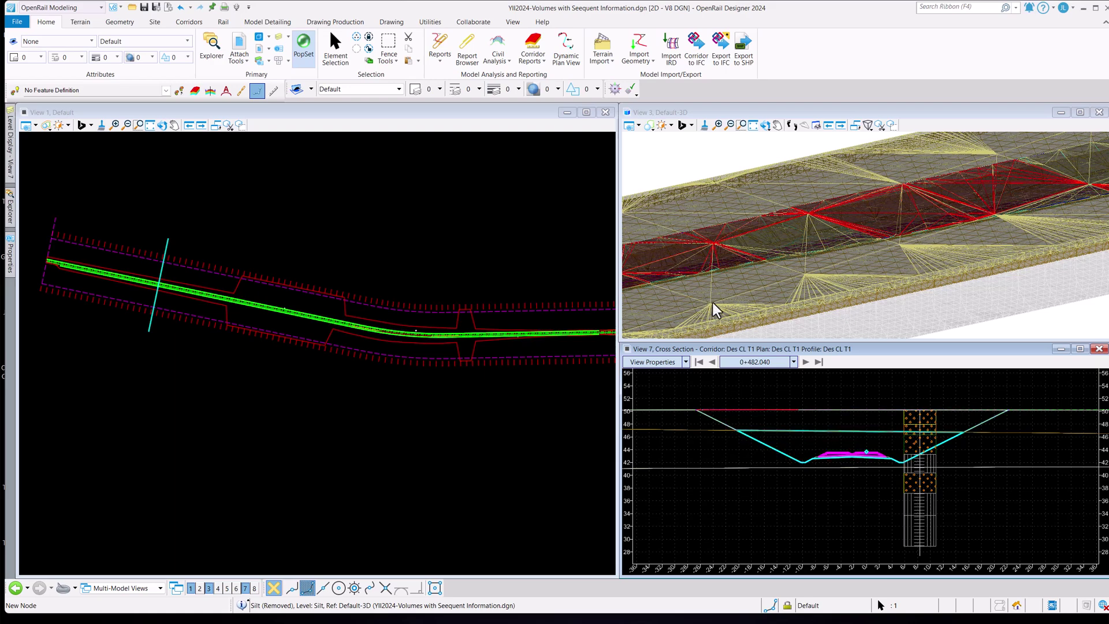
Step: Turn off the display of the YII2024-Geological Information reference in the 3D view
{"action": "left_click", "coordinate": [680, 159]}
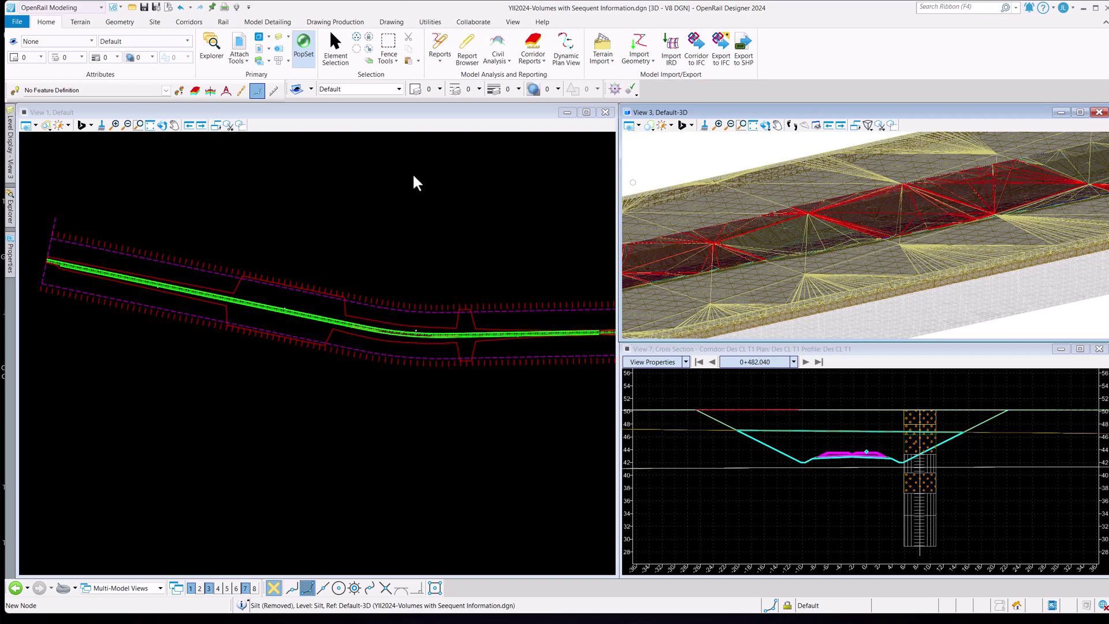
{"action": "left_click", "coordinate": [11, 145]}
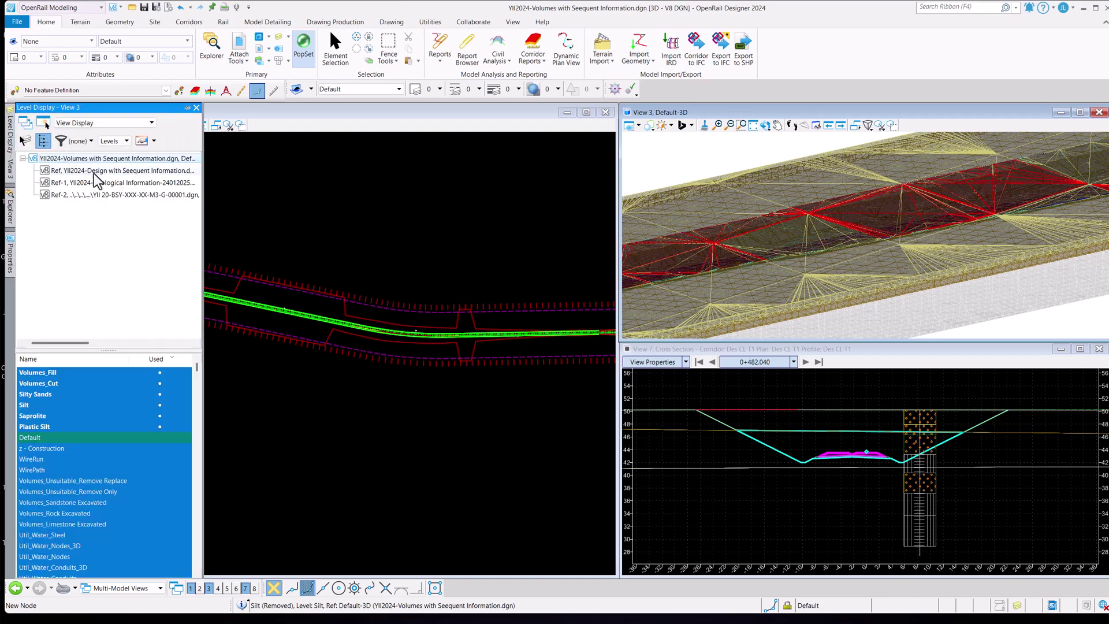
{"action": "right_click", "coordinate": [96, 182]}
{"action": "left_click", "coordinate": [126, 219]}
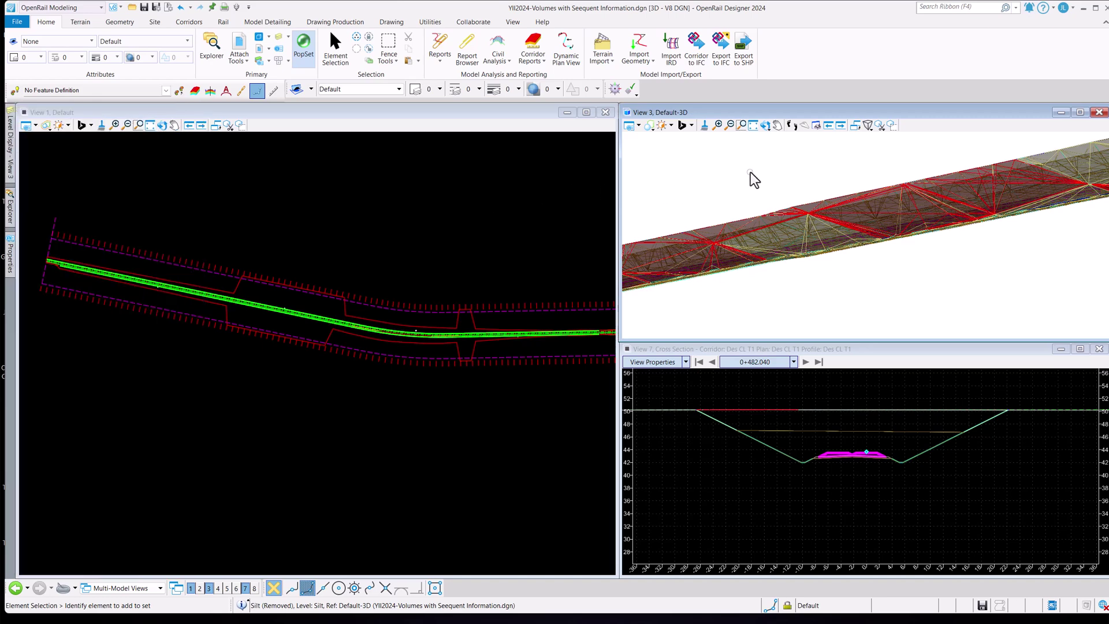
Step: Hide the Volumes_Fill and Volumes_Cut levels to examine the substrata volumes in 3D, toggle Saprolite off and on, and show the volume levels again
{"action": "mouse_move", "coordinate": [10, 145]}
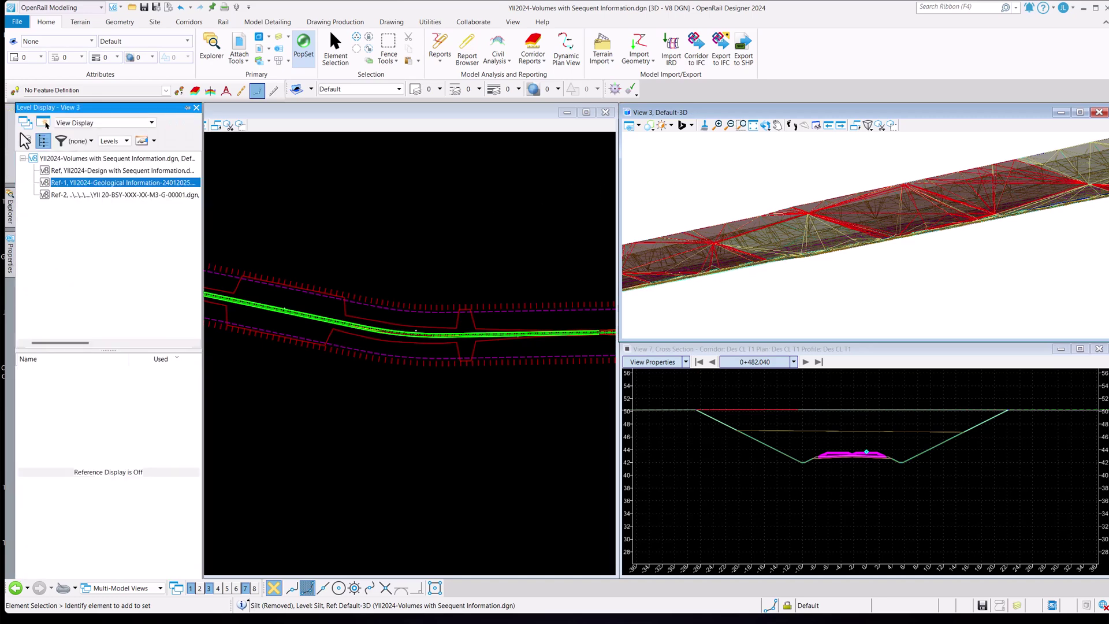
{"action": "left_click", "coordinate": [99, 159]}
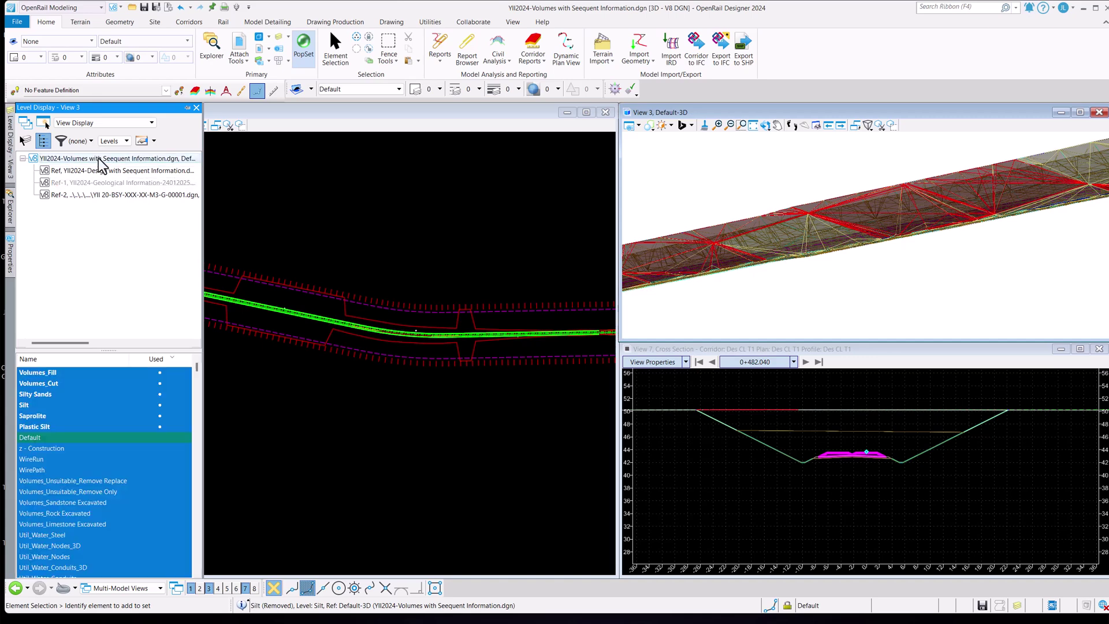
{"action": "left_click", "coordinate": [57, 372]}
{"action": "left_click", "coordinate": [54, 383]}
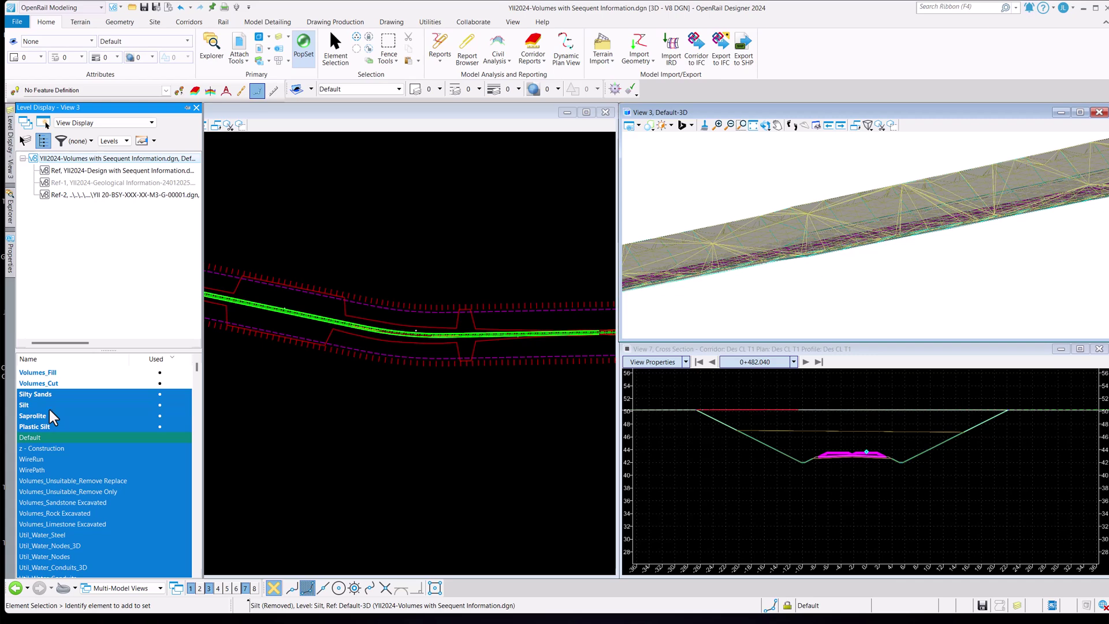
{"action": "left_click", "coordinate": [43, 418]}
{"action": "left_click", "coordinate": [44, 418]}
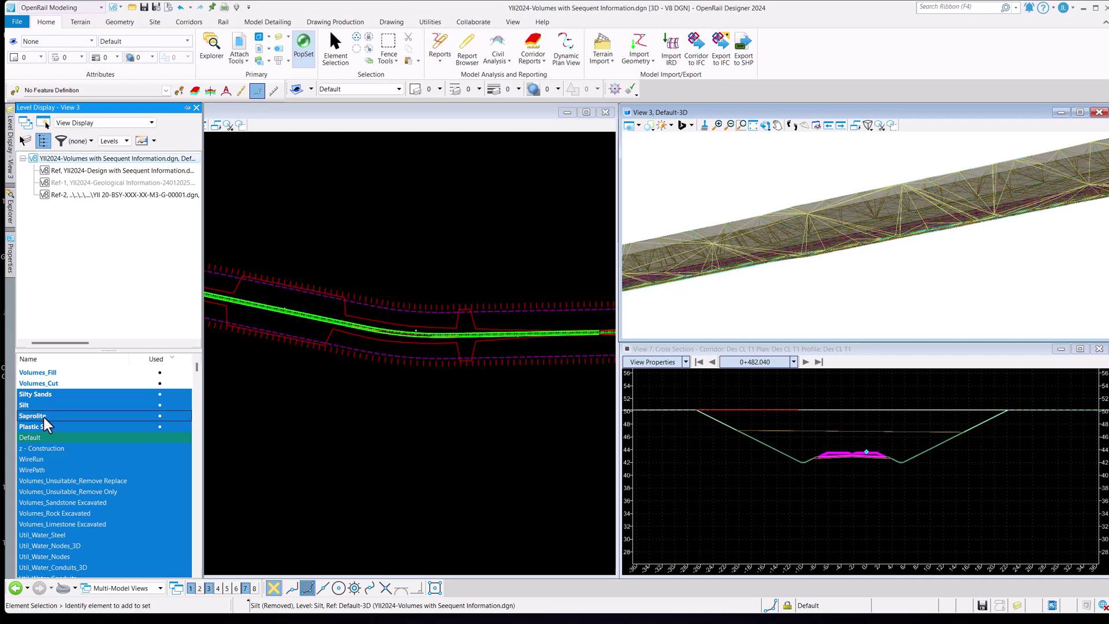
{"action": "left_click_drag", "start_coordinate": [39, 373], "coordinate": [37, 380]}
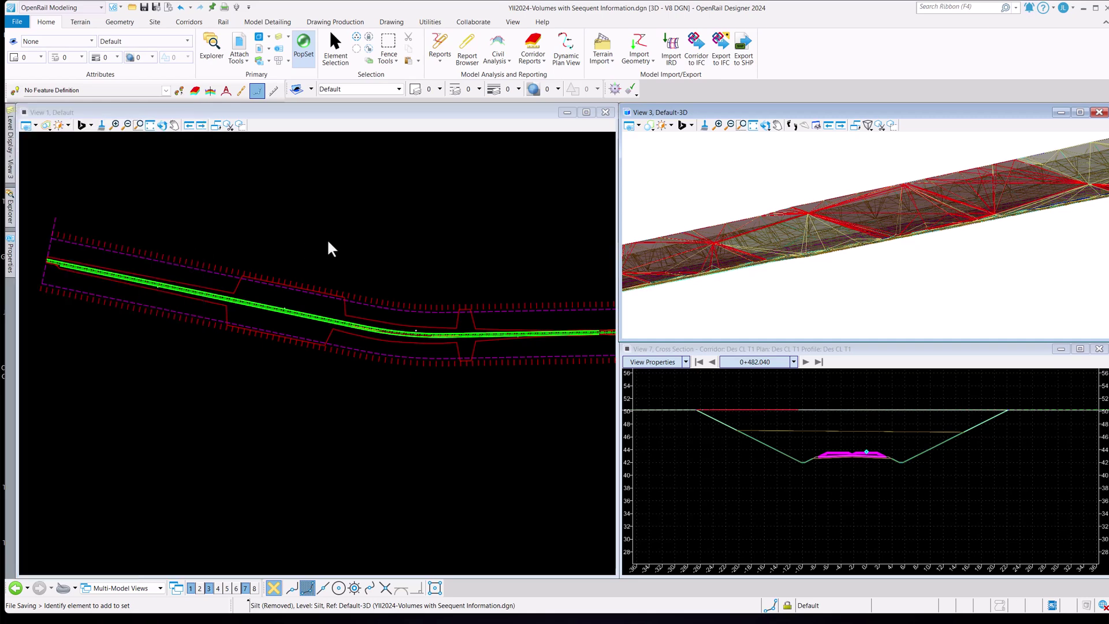
Step: Generate a Quantities Report by Named Boundary with the boundary group set to None, examine the volumes by soil layer, and close it
{"action": "left_click", "coordinate": [495, 62]}
{"action": "left_click", "coordinate": [534, 202]}
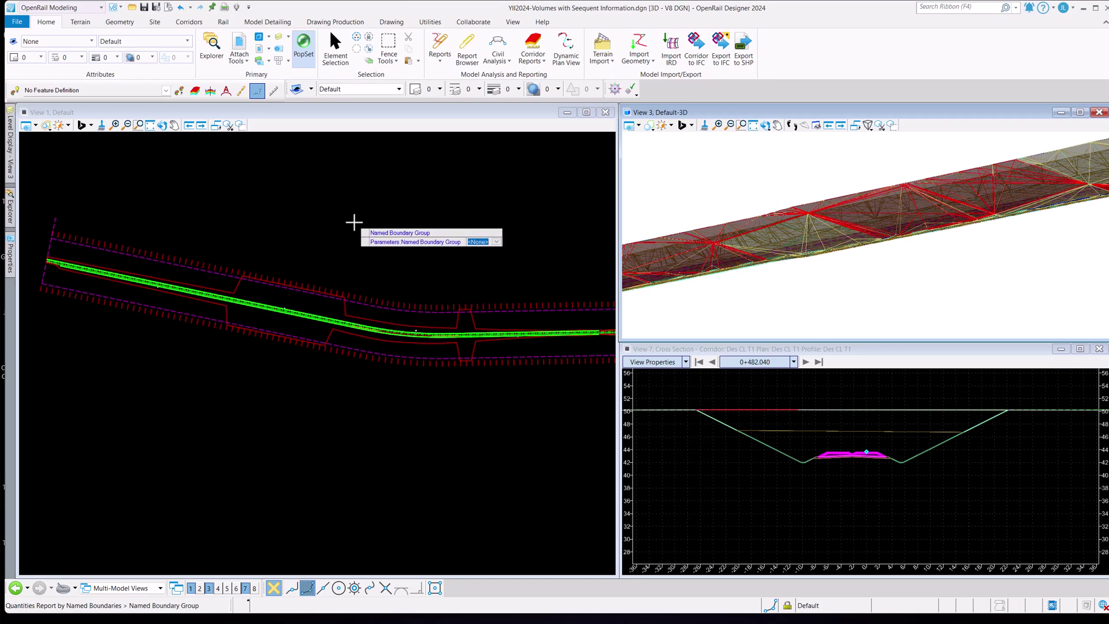
{"action": "left_click", "coordinate": [361, 216]}
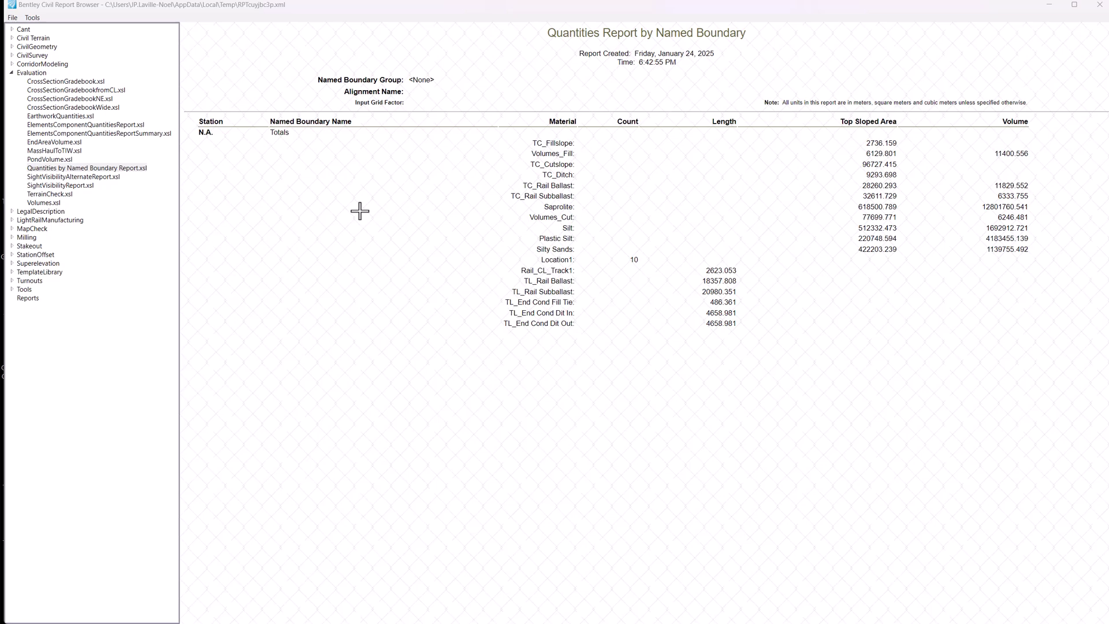
{"action": "left_click", "coordinate": [133, 169]}
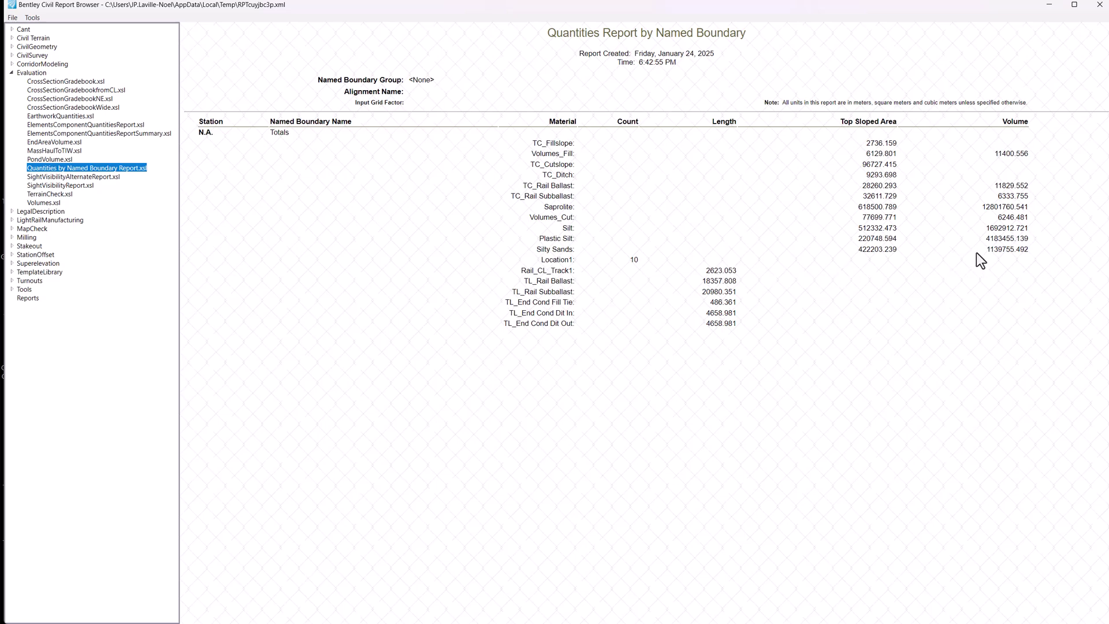
{"action": "left_click_drag", "start_coordinate": [538, 238], "coordinate": [567, 237]}
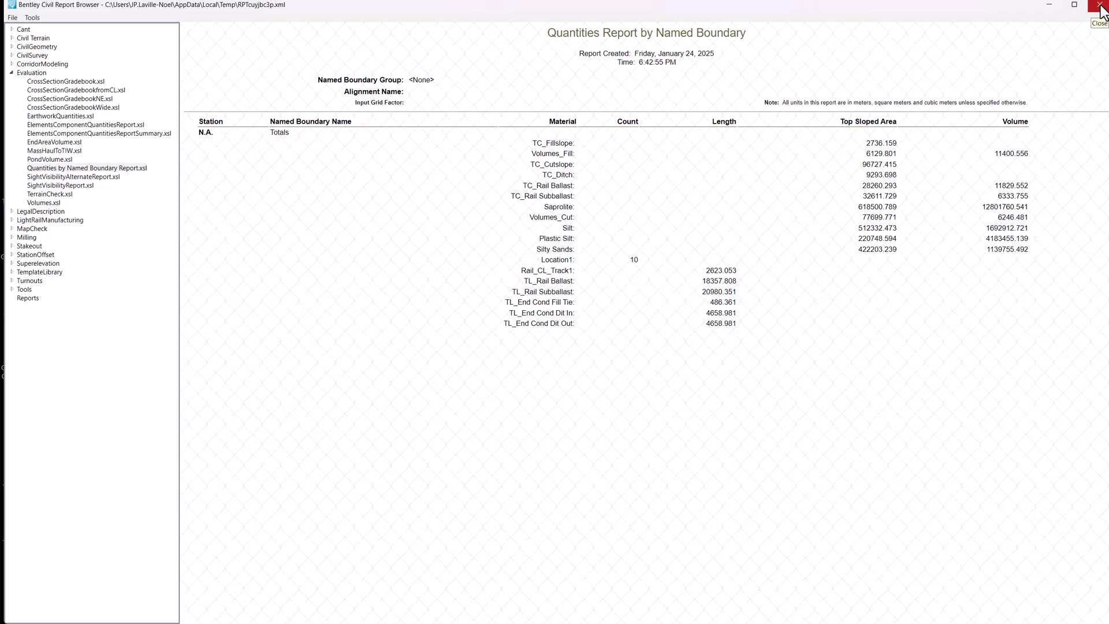
{"action": "left_click", "coordinate": [1100, 8]}
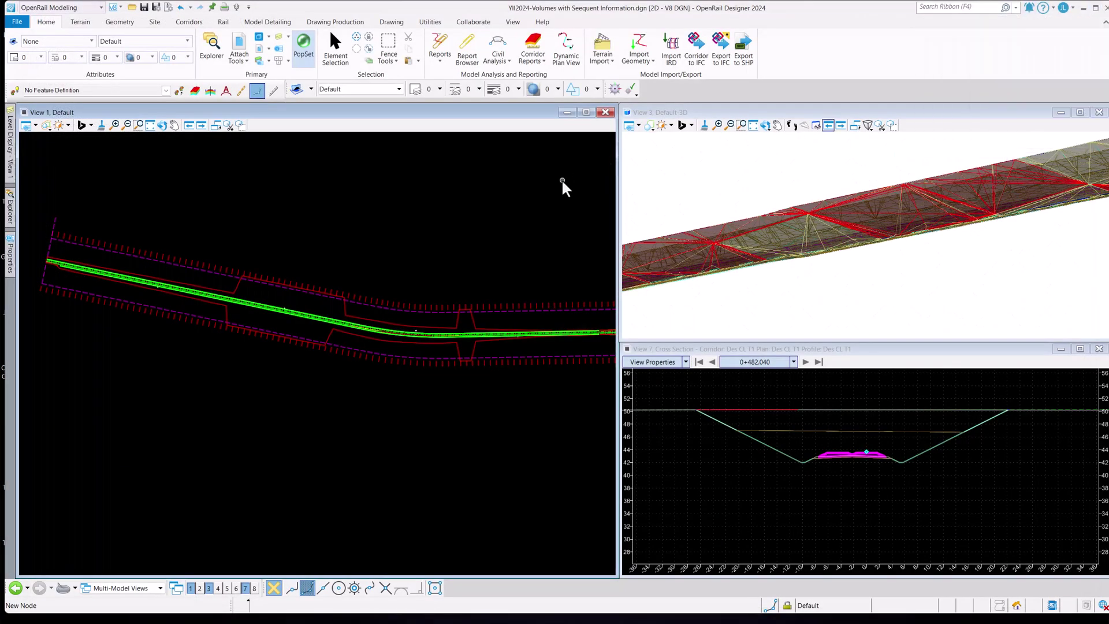